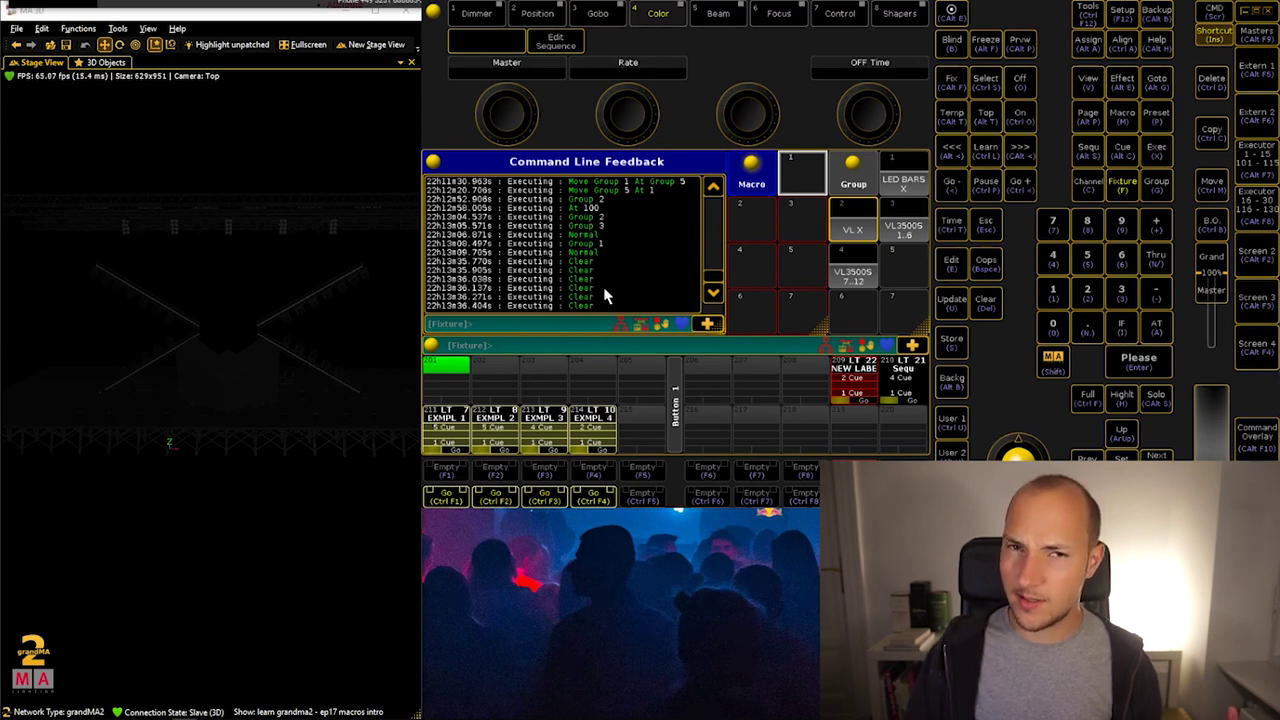
# Delete the Command Line Feedback and Macro pool windows through their window options
pyautogui.click(433, 163)
pyautogui.click(433, 163)
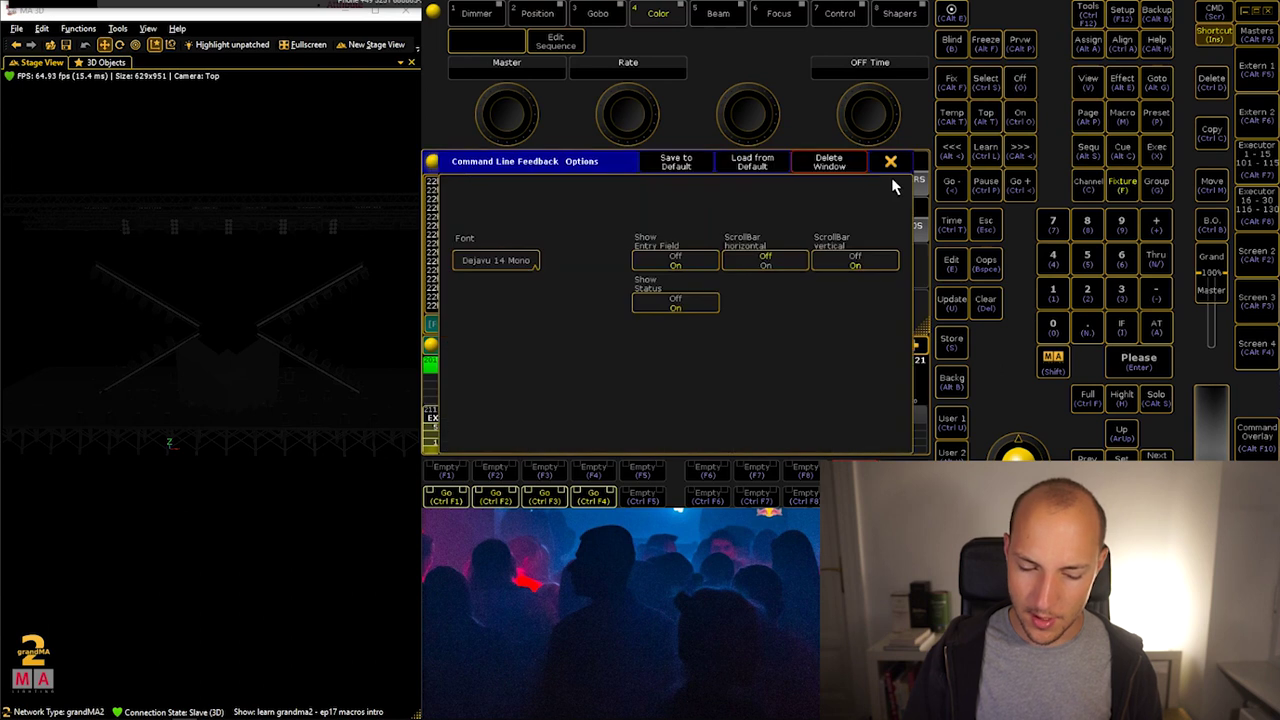
pyautogui.click(820, 167)
pyautogui.click(750, 165)
pyautogui.click(835, 163)
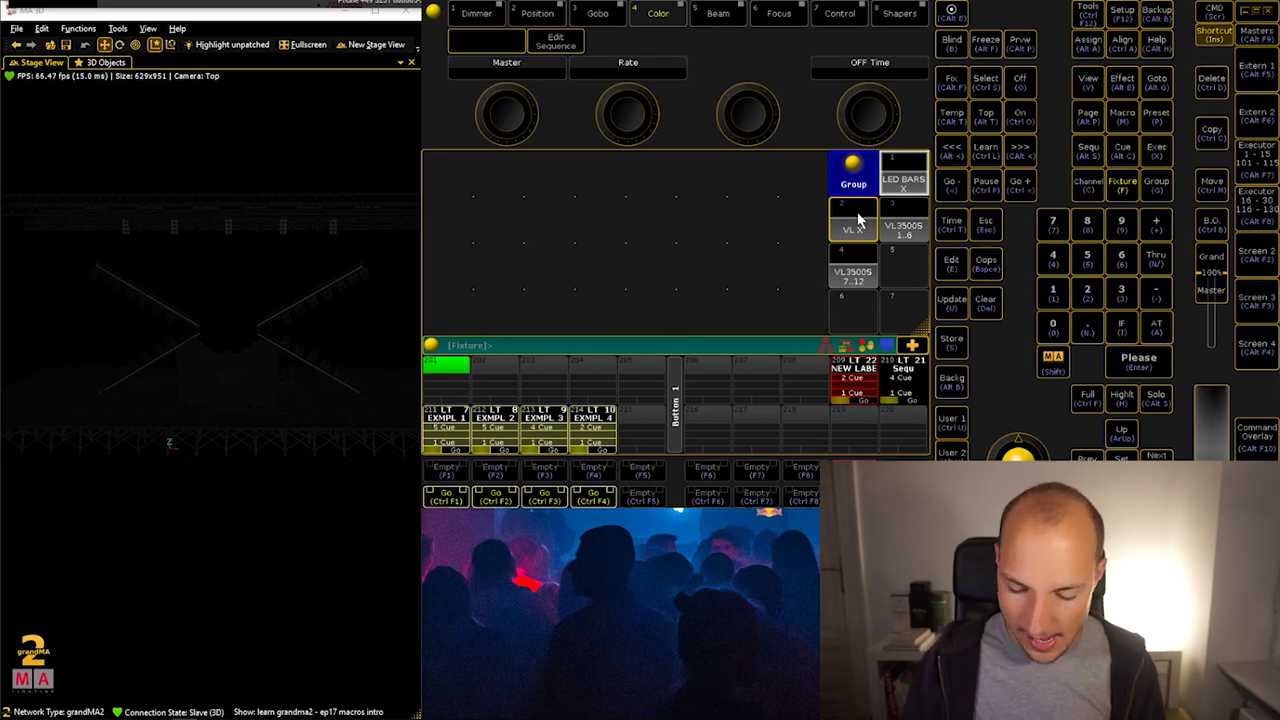
# Select the LED BARS group and bring it to At 100
pyautogui.click(908, 178)
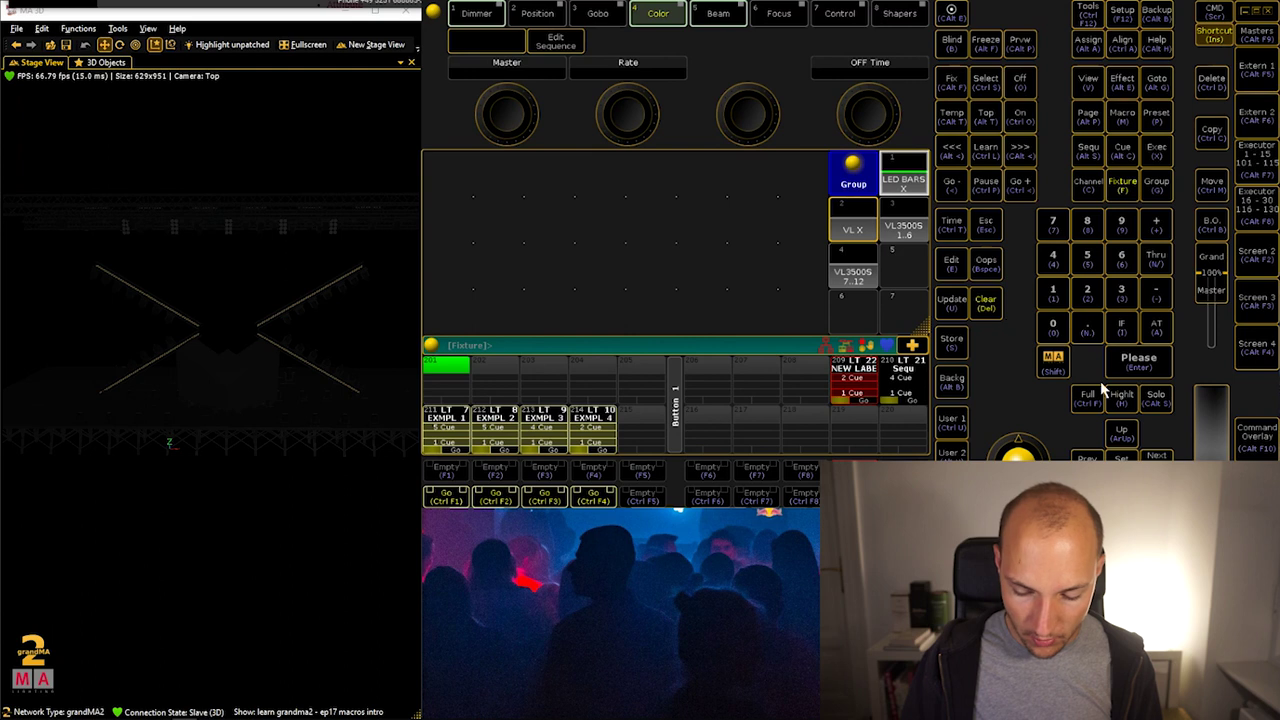
pyautogui.doubleClick(1157, 328)
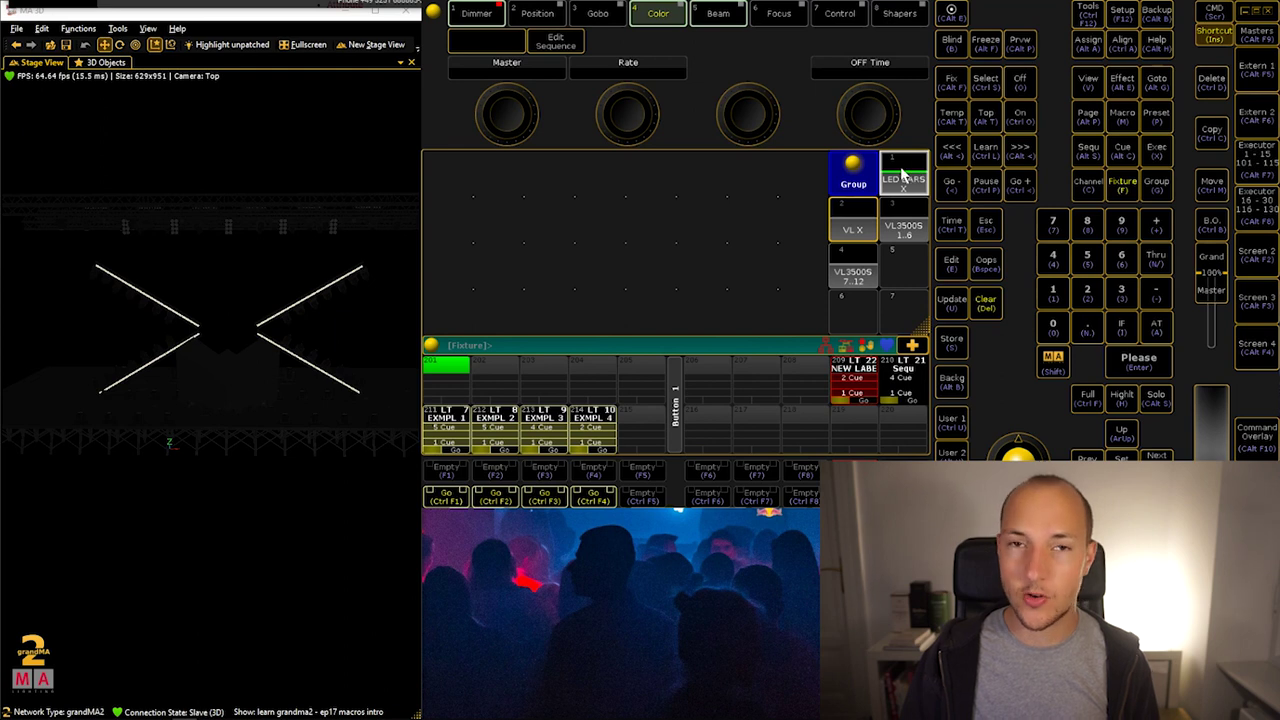
pyautogui.click(1157, 328)
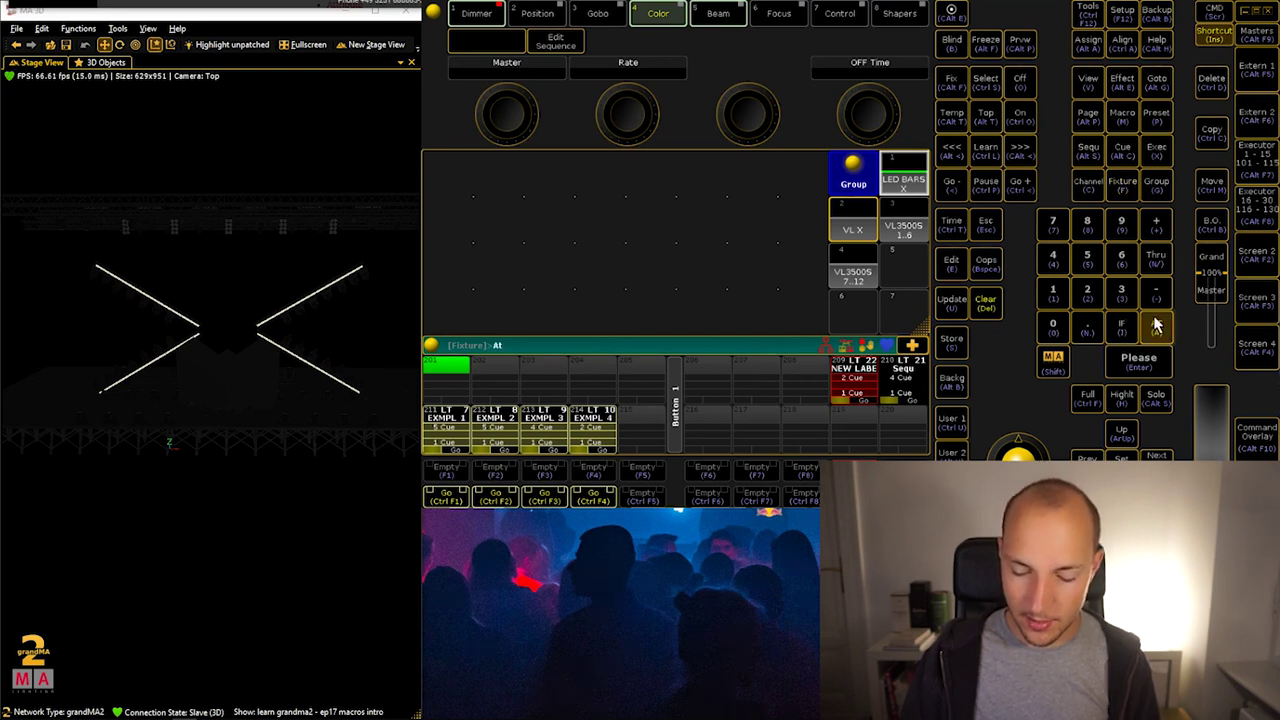
pyautogui.click(1055, 290)
pyautogui.doubleClick(1052, 325)
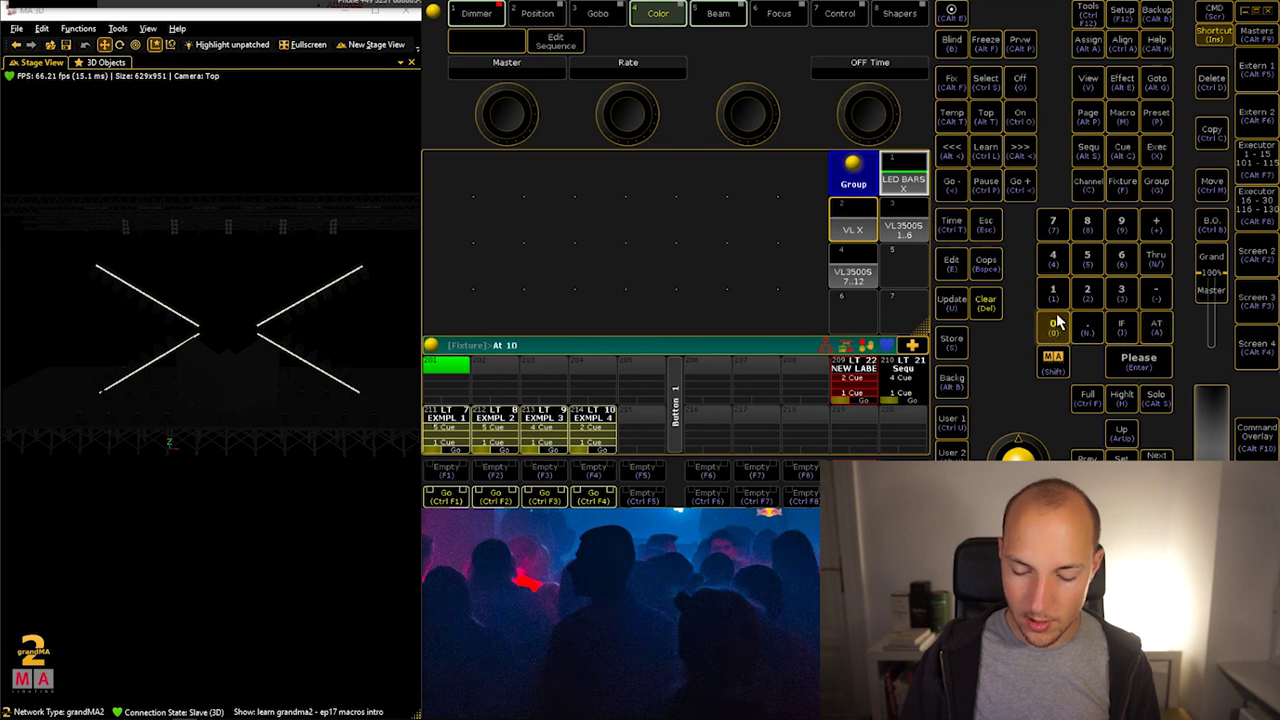
pyautogui.click(1148, 363)
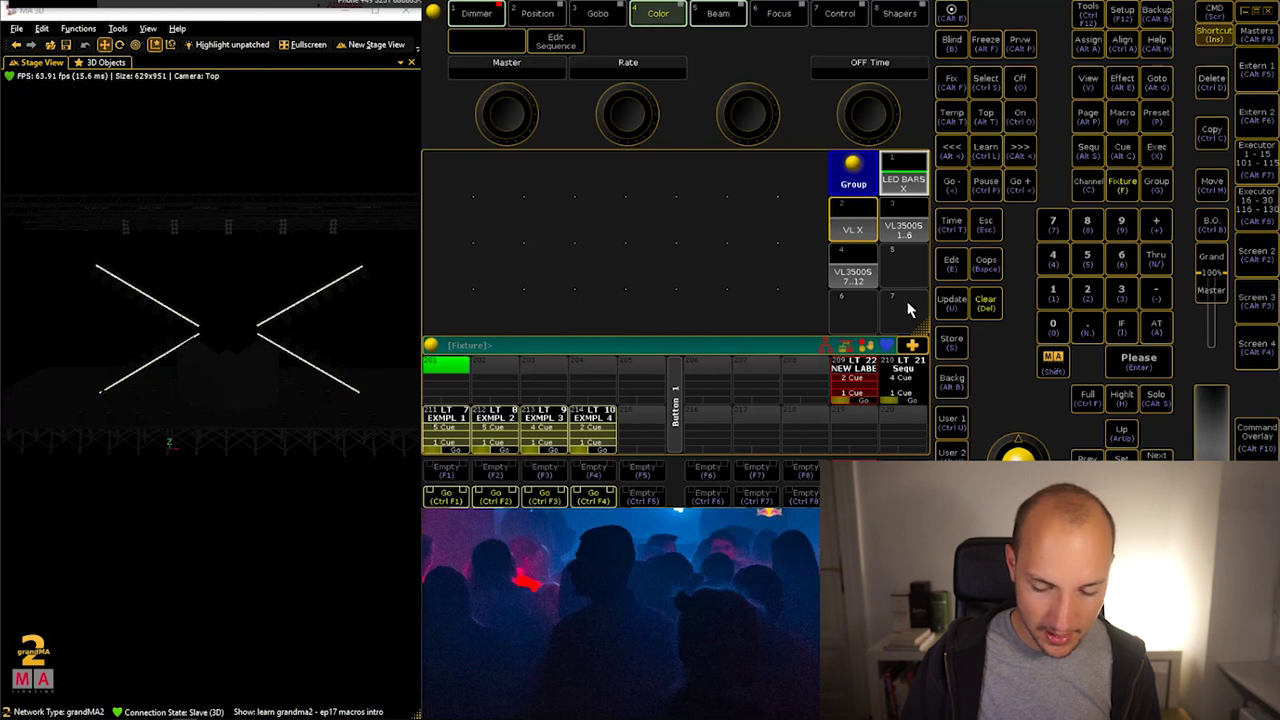
pyautogui.hotkey('ctrl', 'm')
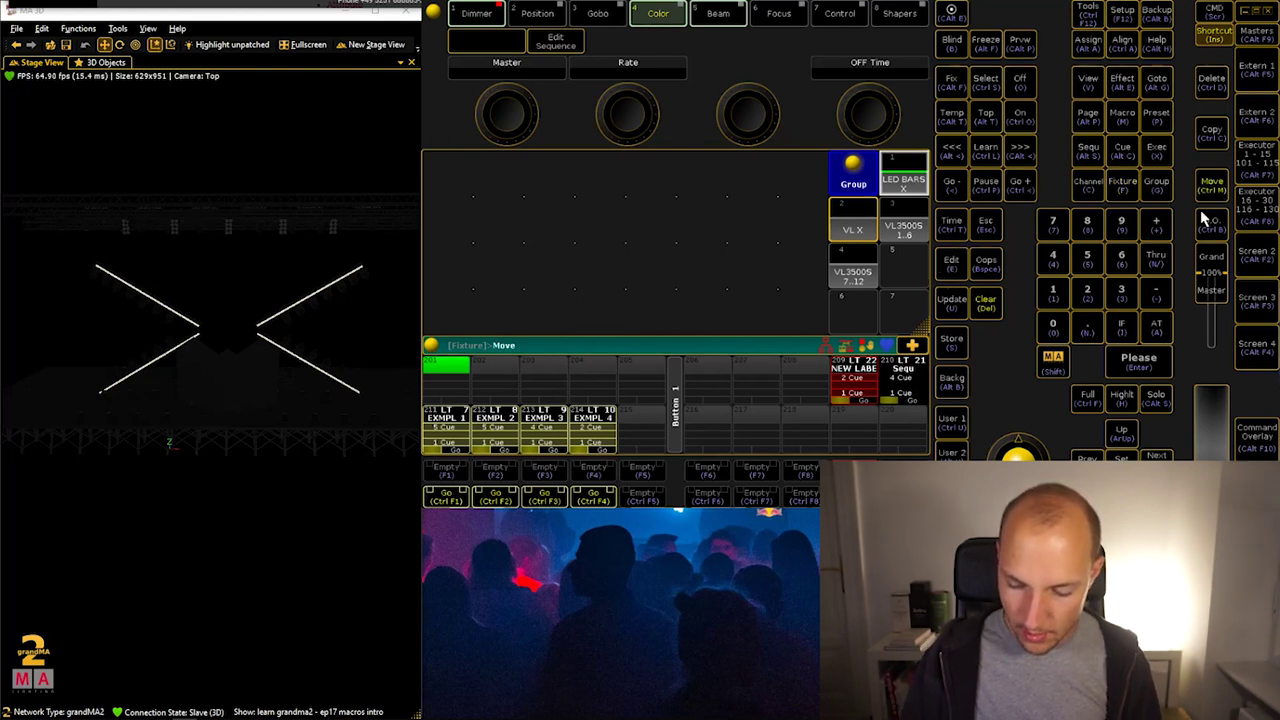
pyautogui.click(903, 177)
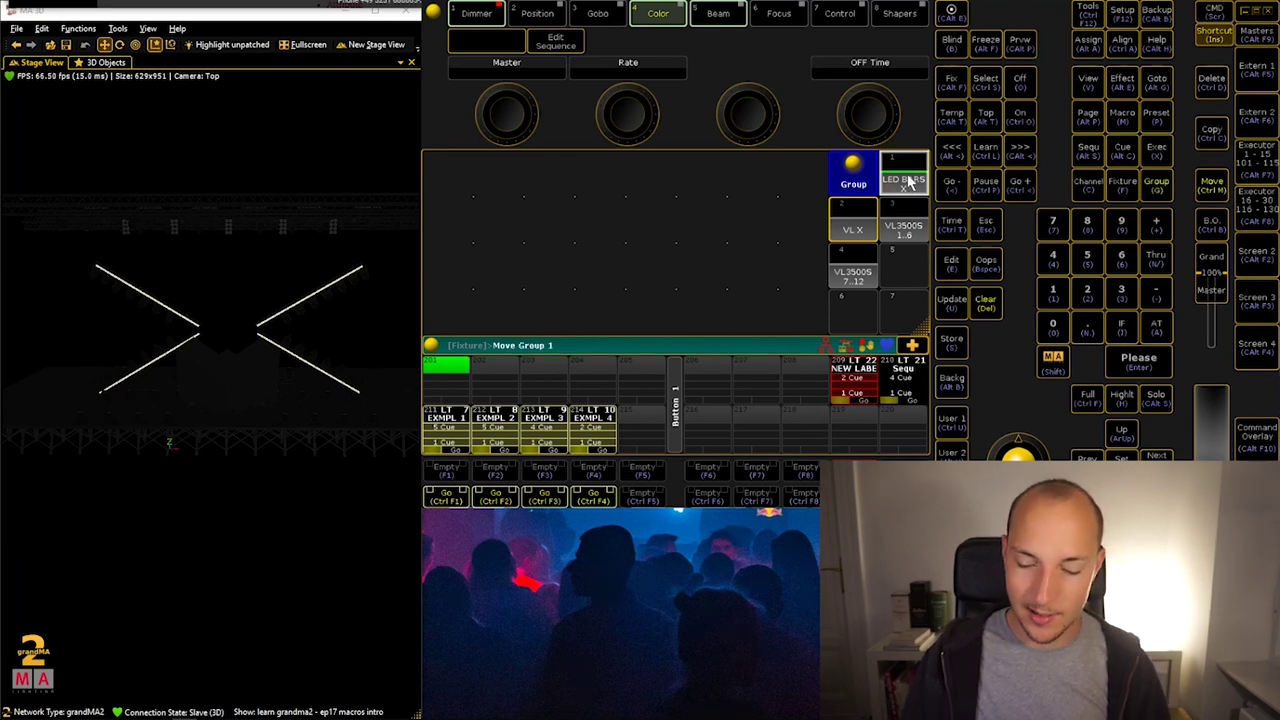
pyautogui.click(904, 272)
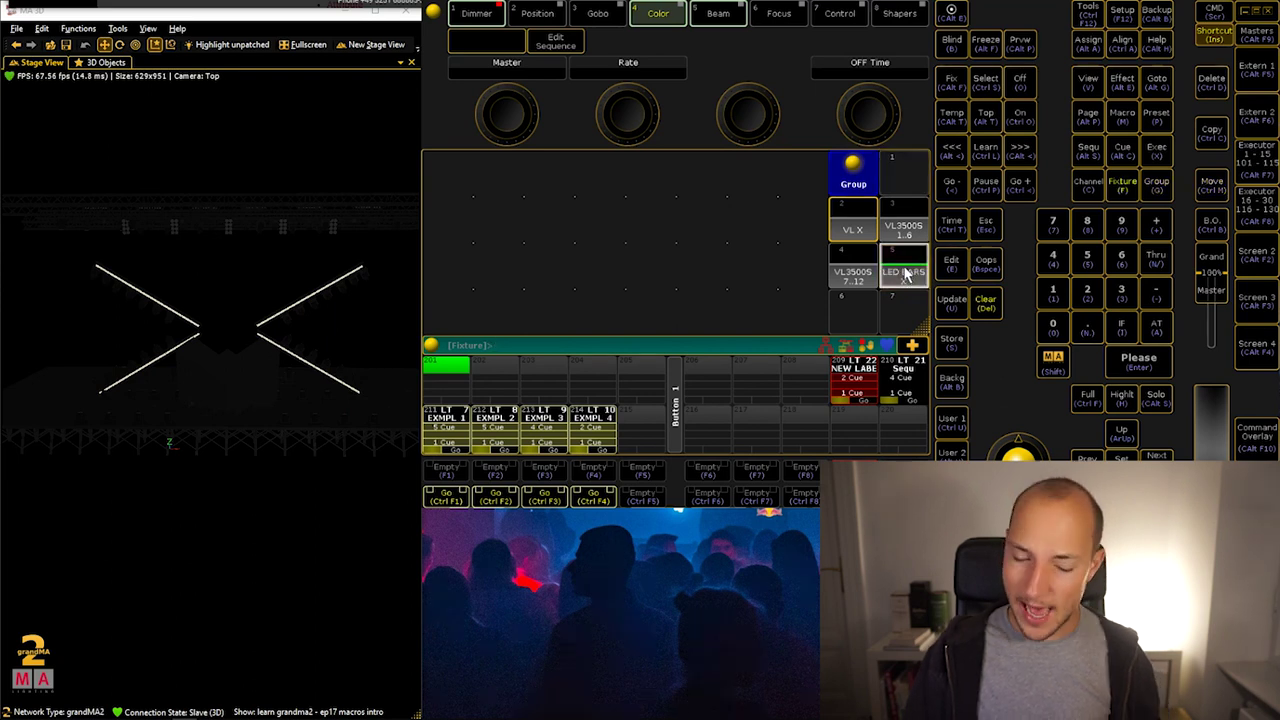
pyautogui.hotkey('ctrl', 'm')
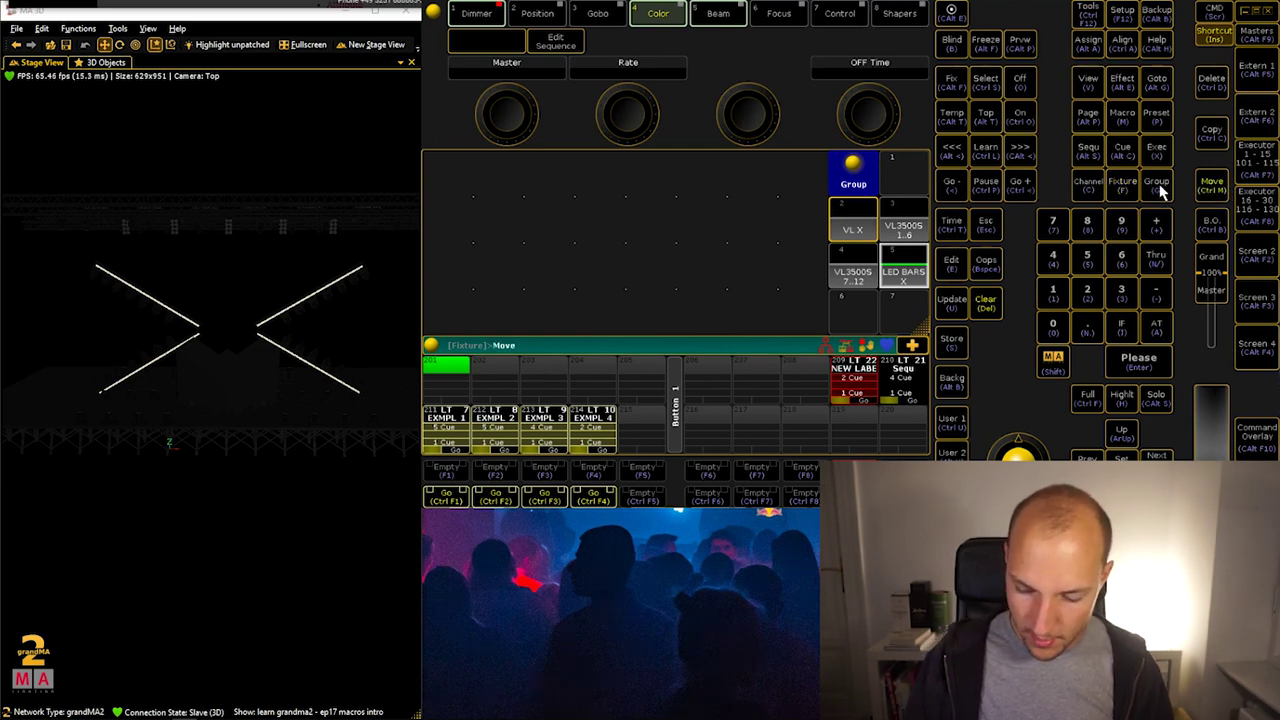
pyautogui.click(1157, 187)
pyautogui.click(1089, 259)
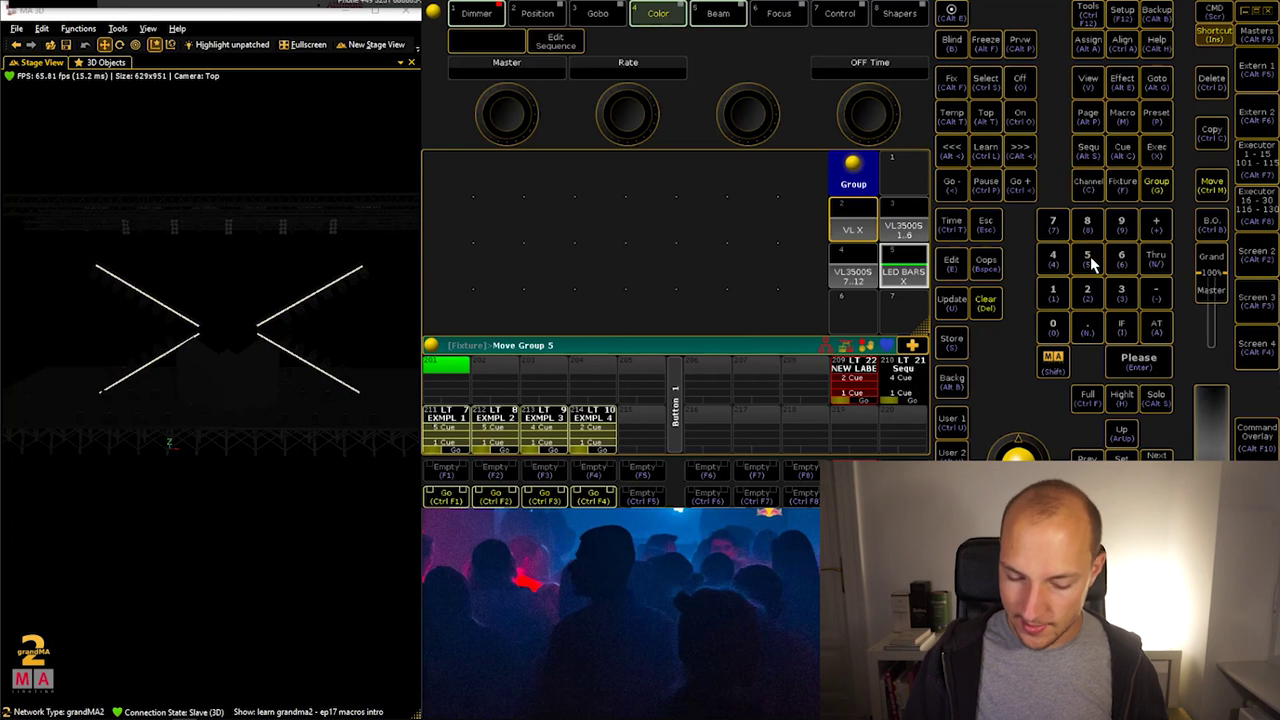
pyautogui.click(1155, 320)
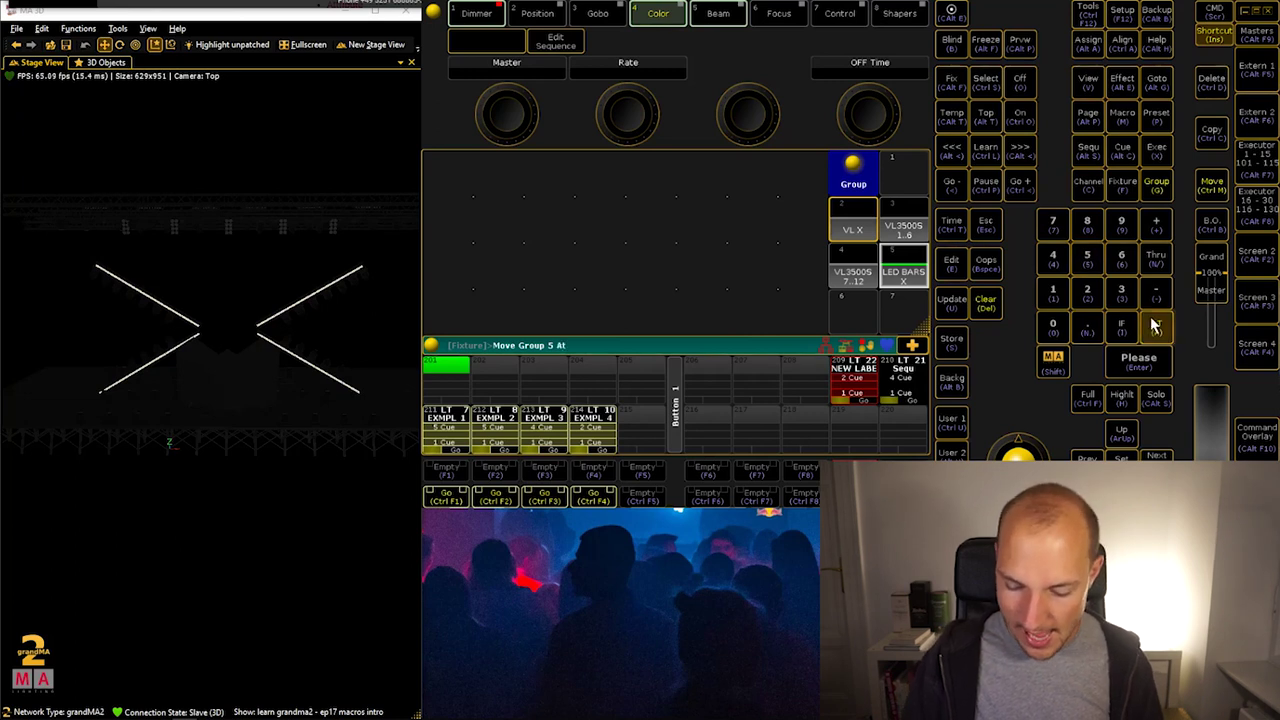
pyautogui.click(1053, 293)
pyautogui.click(1134, 366)
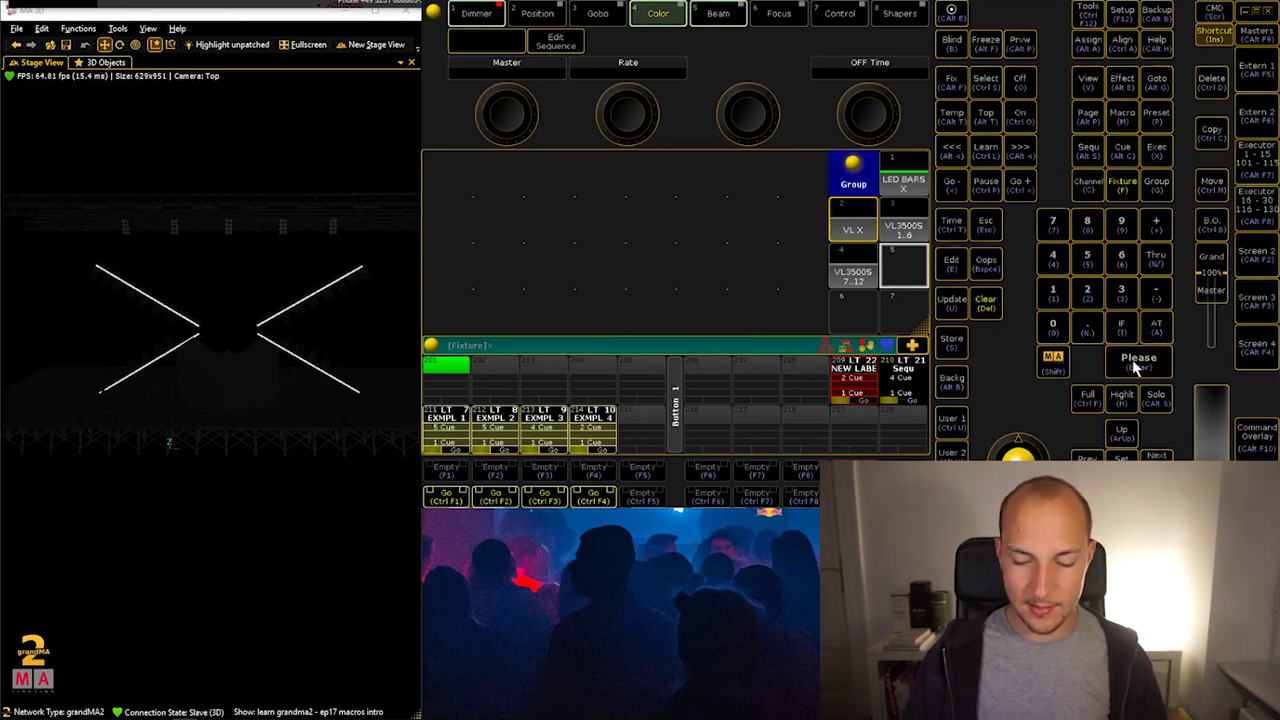
pyautogui.click(430, 347)
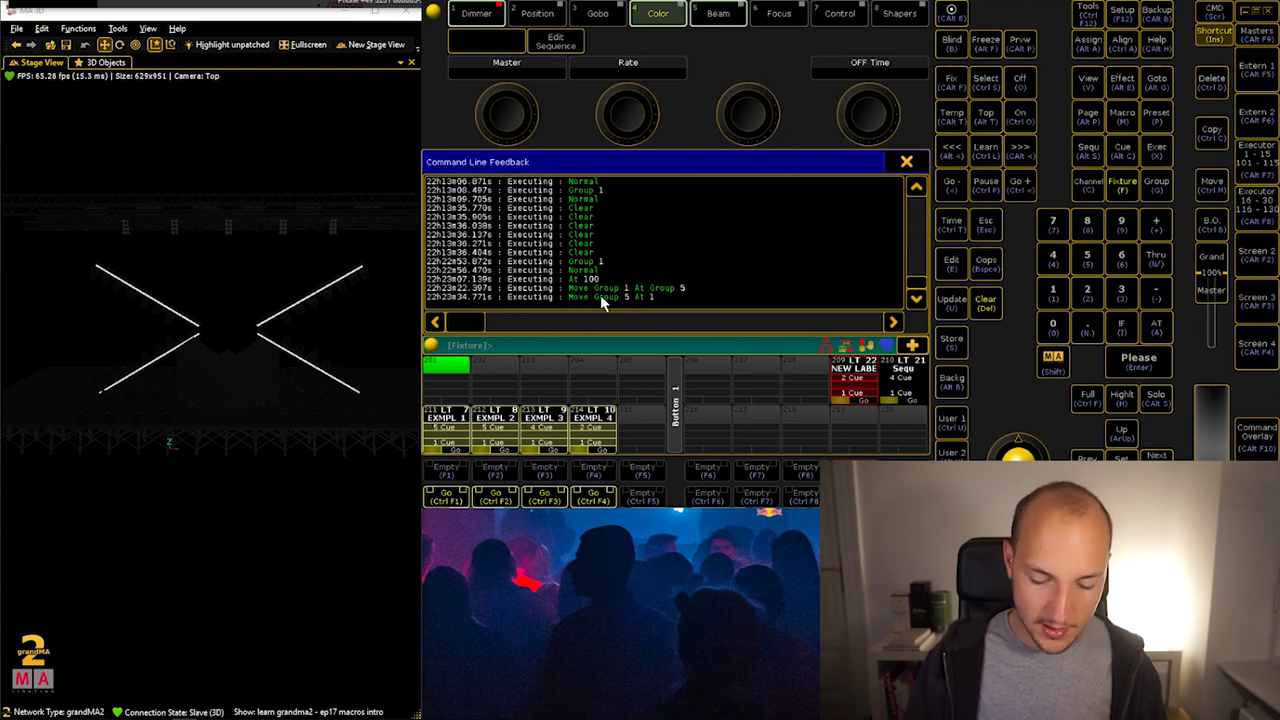
pyautogui.moveTo(915, 290); pyautogui.dragTo(923, 318)
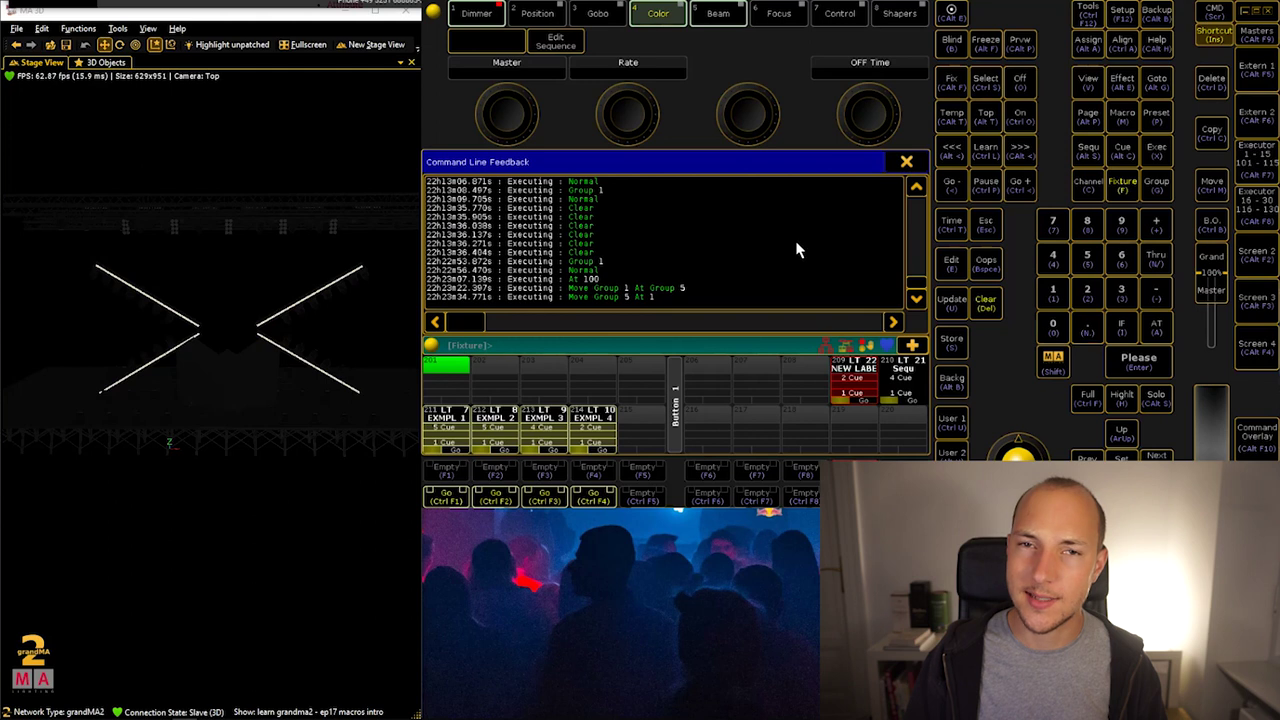
pyautogui.click(906, 161)
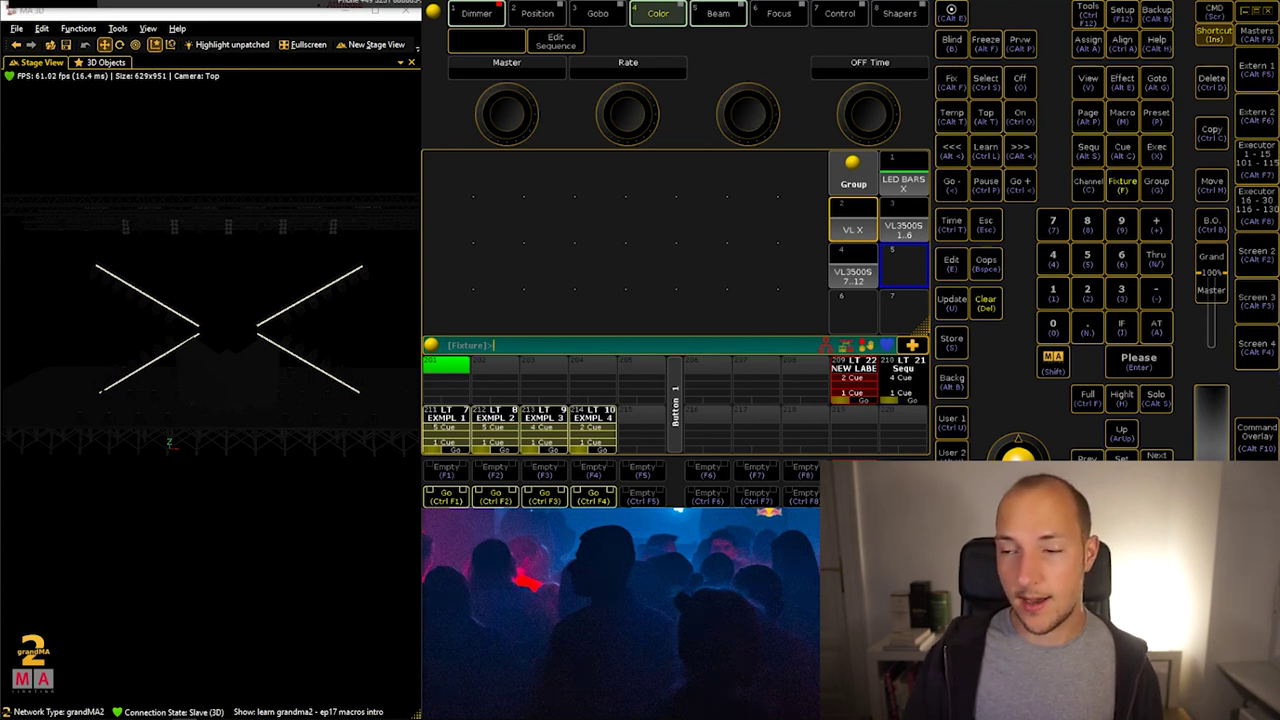
# Switch to the grandMA2 help pages and scroll through the All keywords list
pyautogui.hotkey('alt', 'Tab')
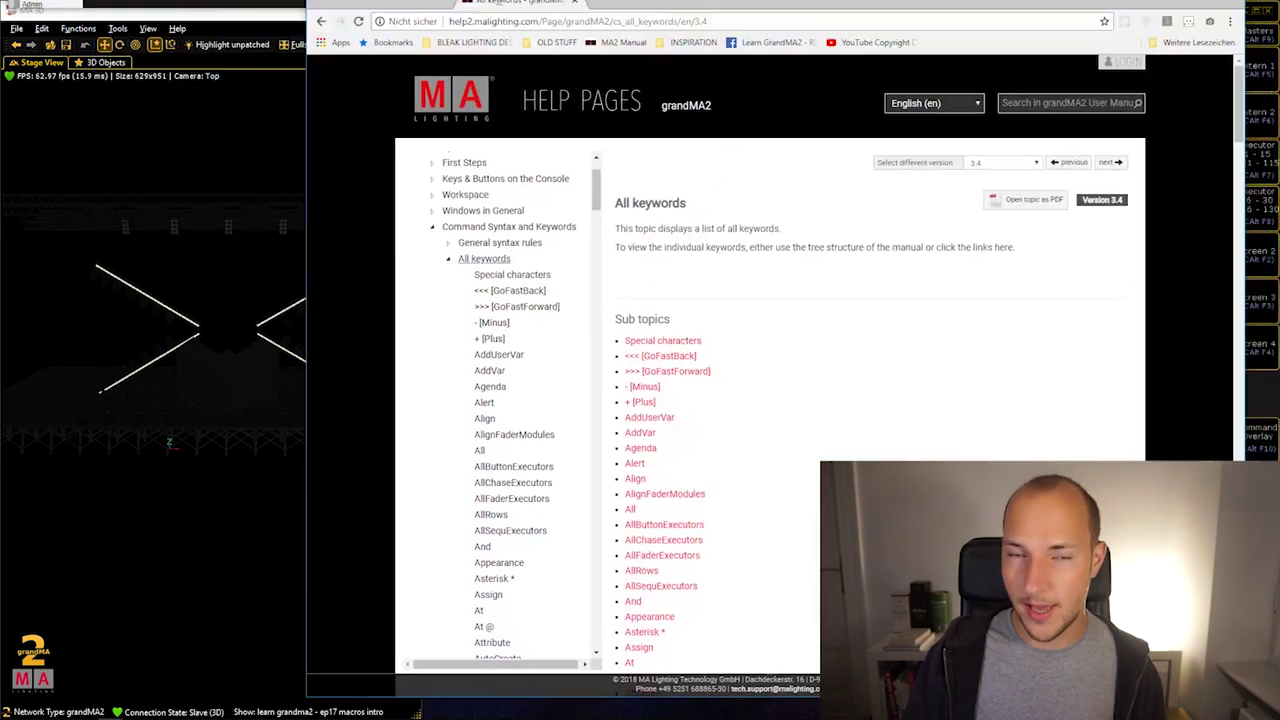
pyautogui.moveTo(675, 16); pyautogui.dragTo(555, 0)
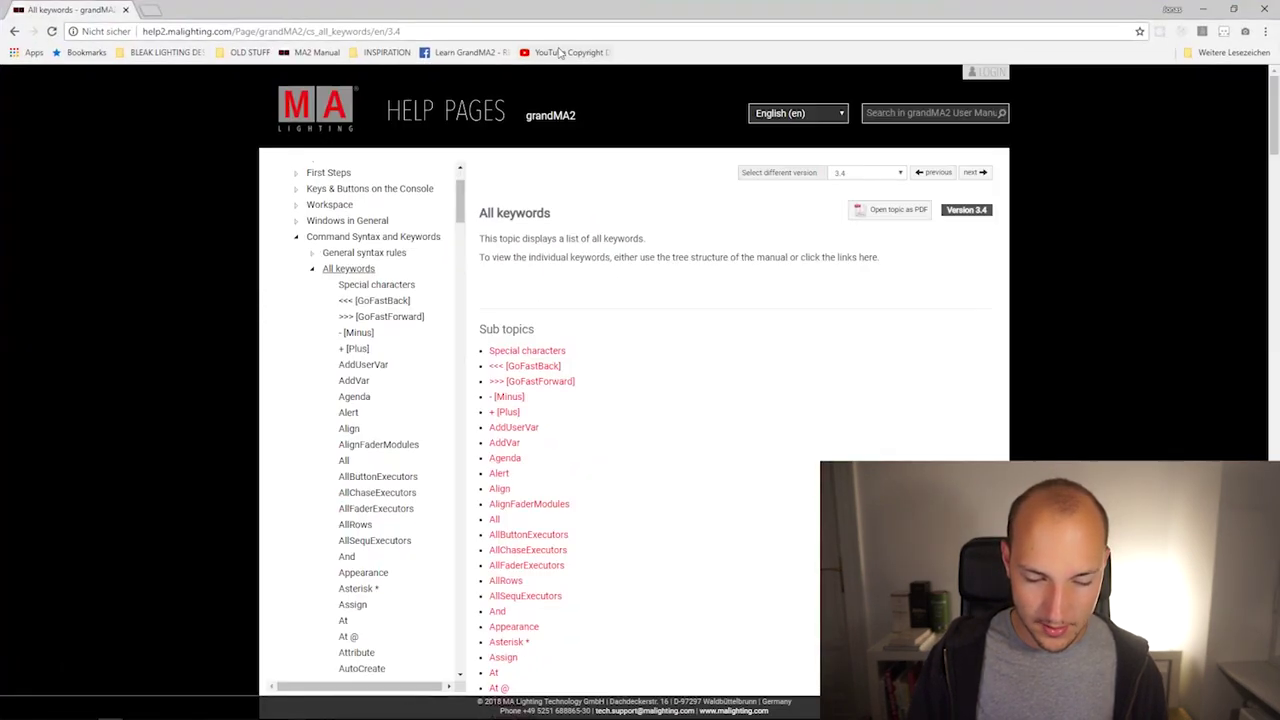
pyautogui.hotkey('alt', 'Tab')
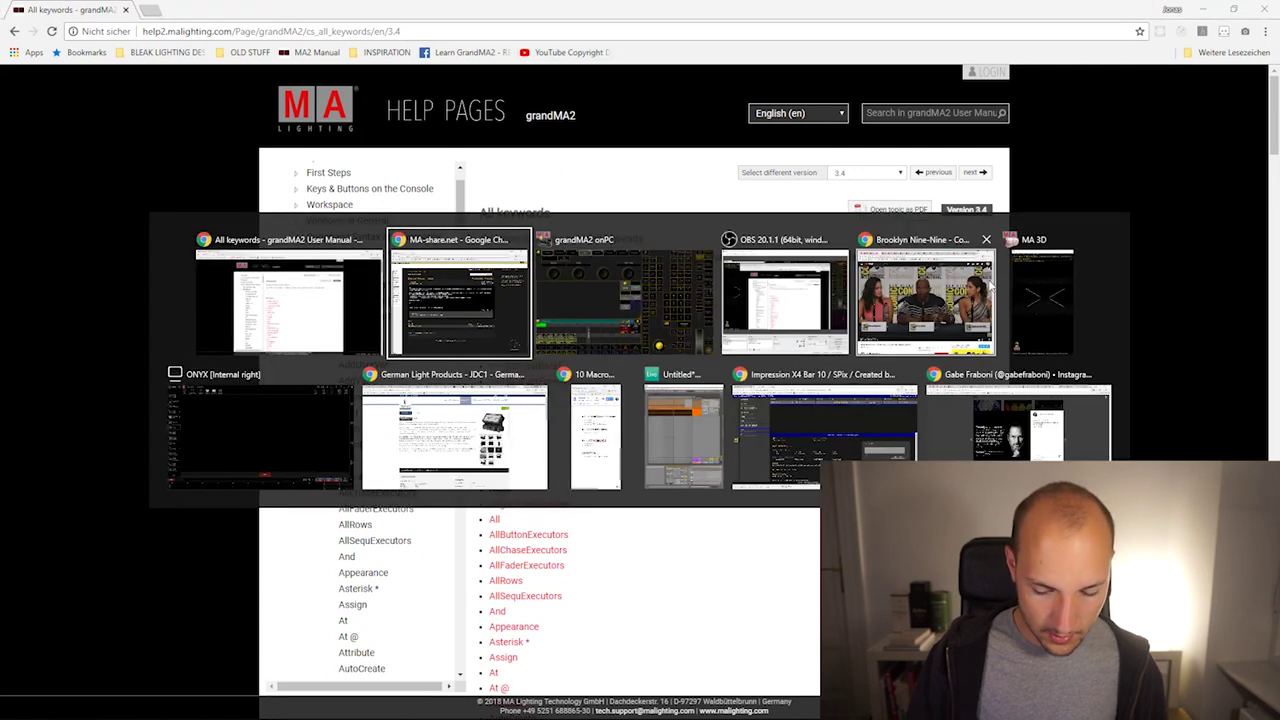
pyautogui.press('Escape')
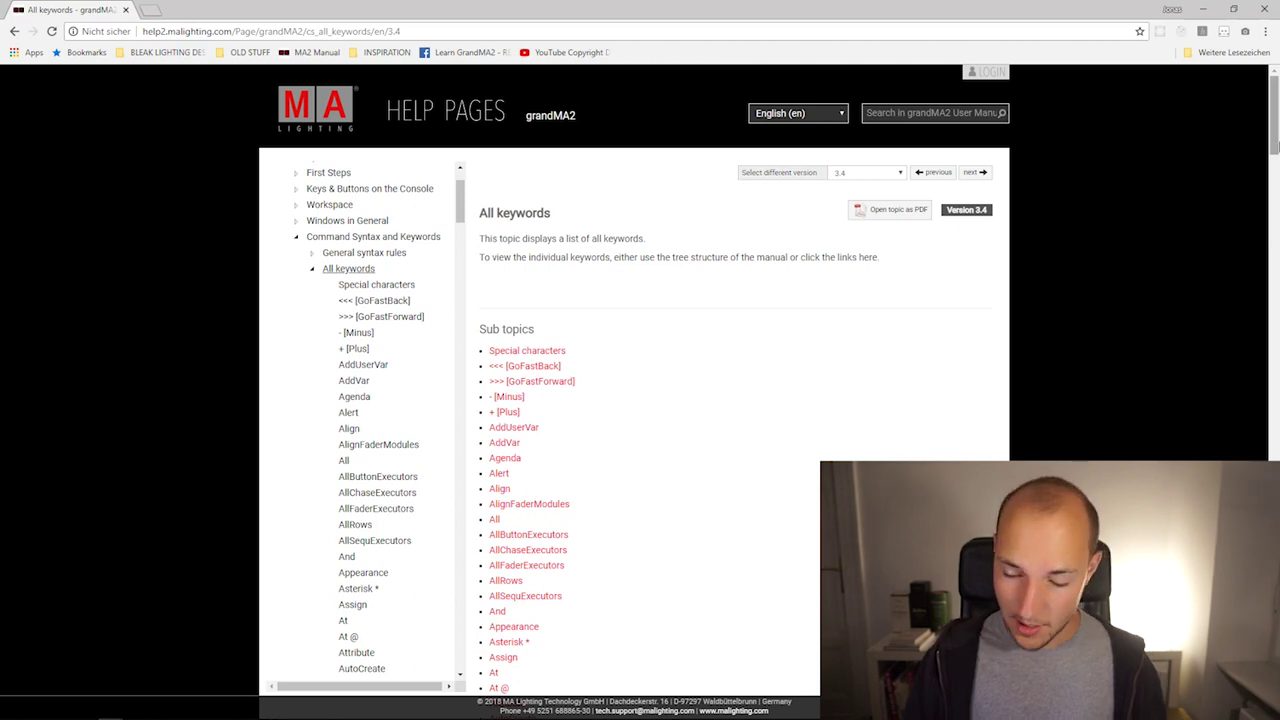
pyautogui.moveTo(1276, 117); pyautogui.dragTo(1276, 230)
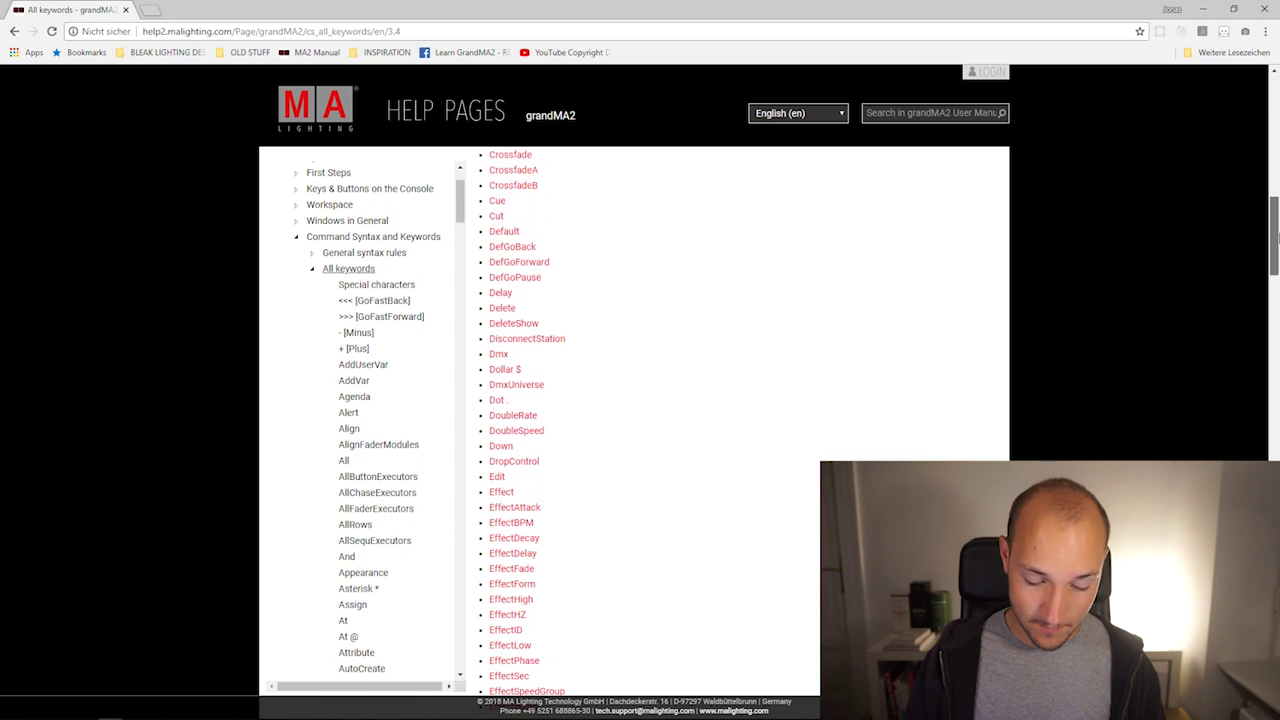
pyautogui.moveTo(1276, 236); pyautogui.dragTo(1276, 455)
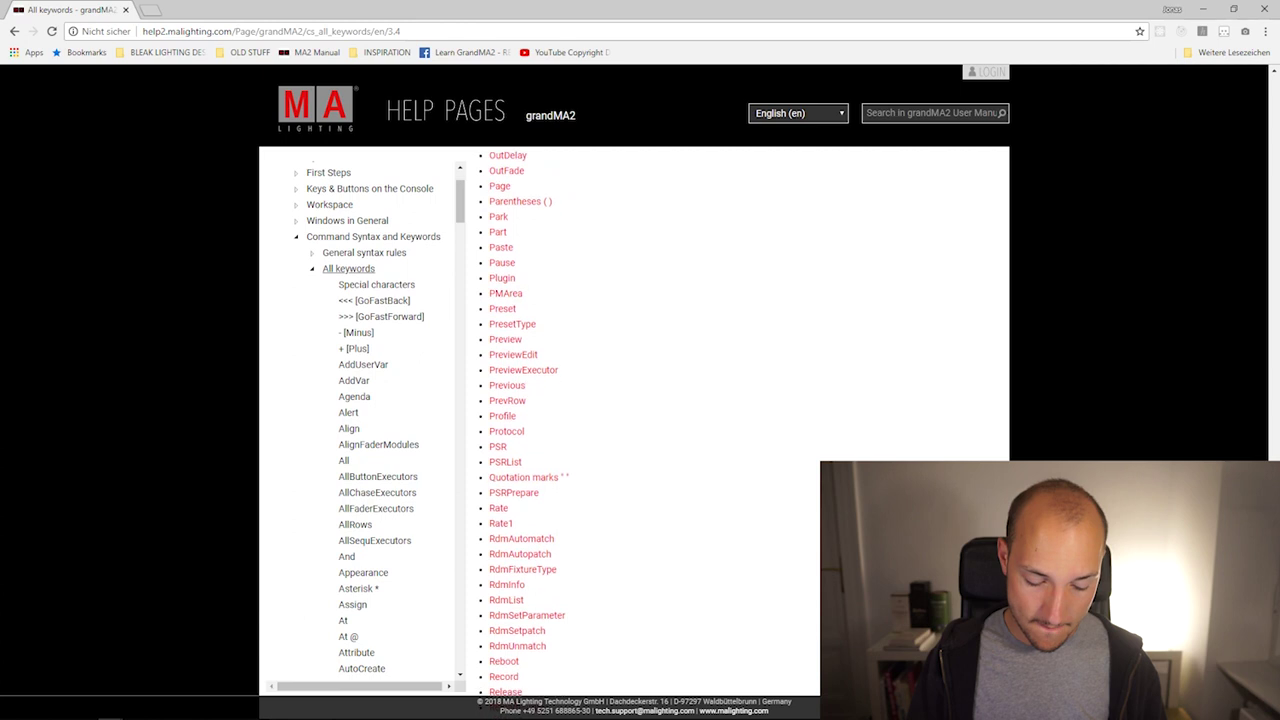
pyautogui.scroll(-3, 640, 420)
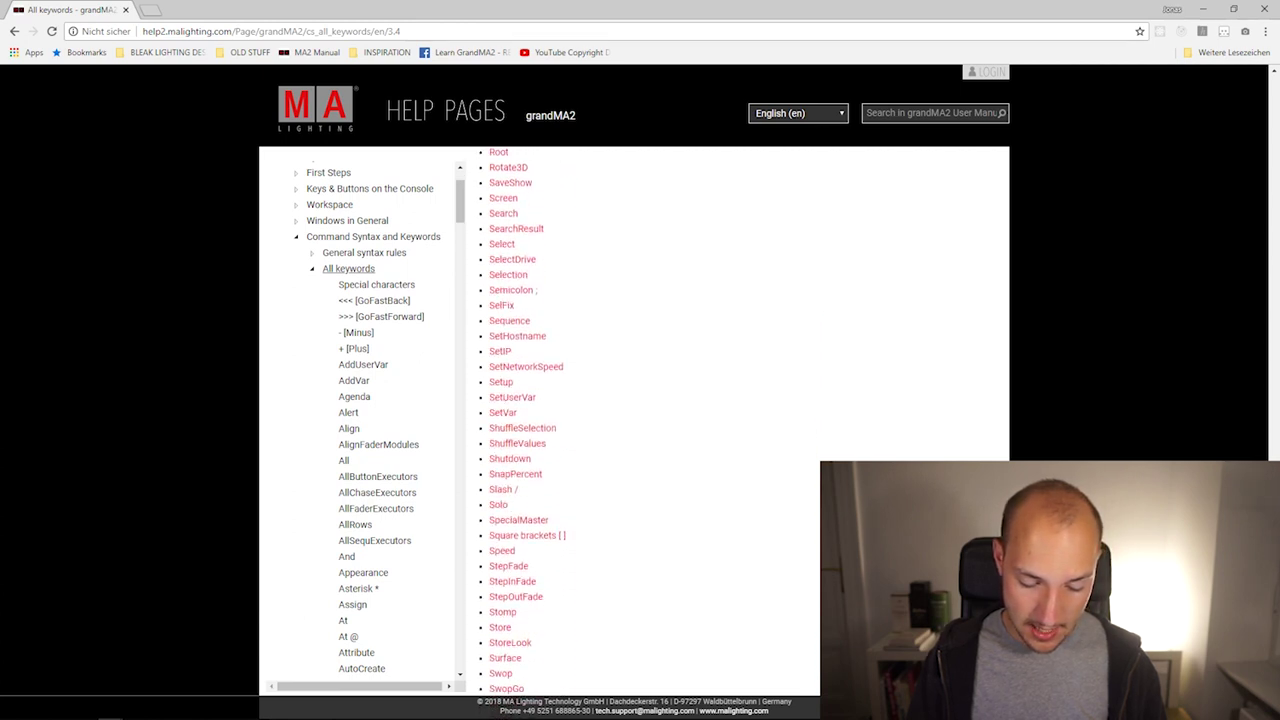
pyautogui.scroll(-3, 640, 420)
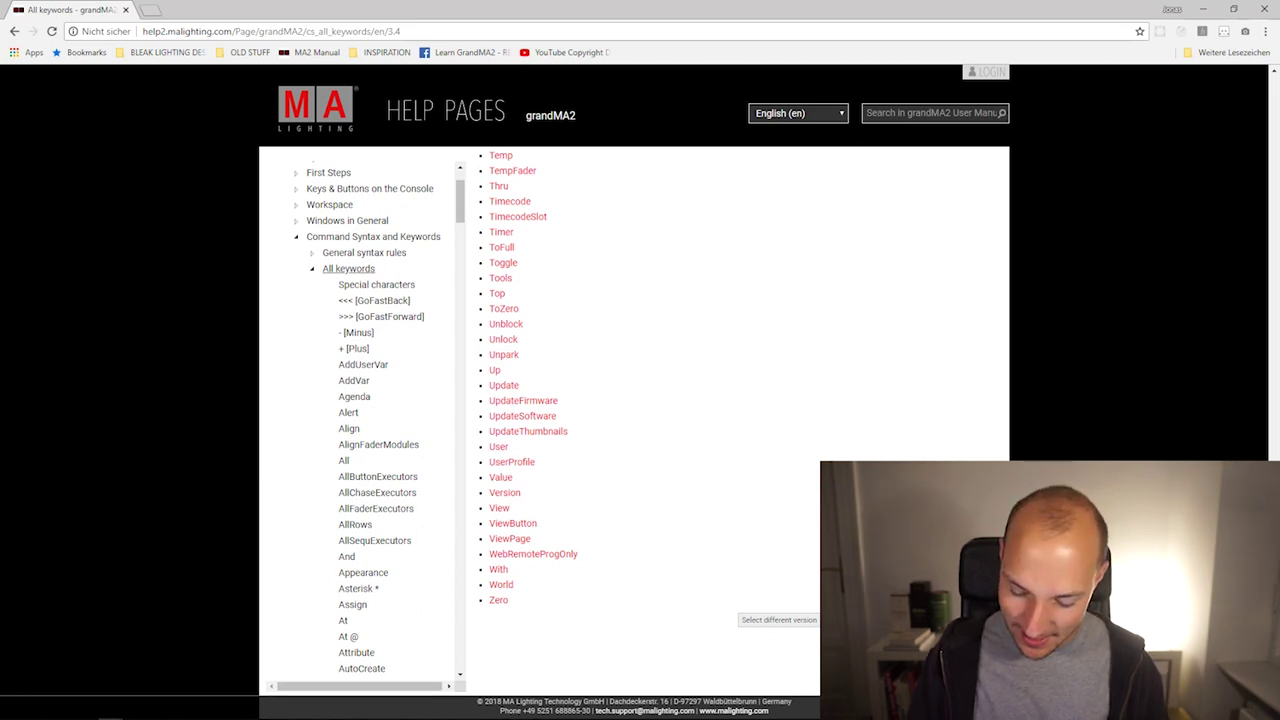
pyautogui.scroll(20, 787, 355)
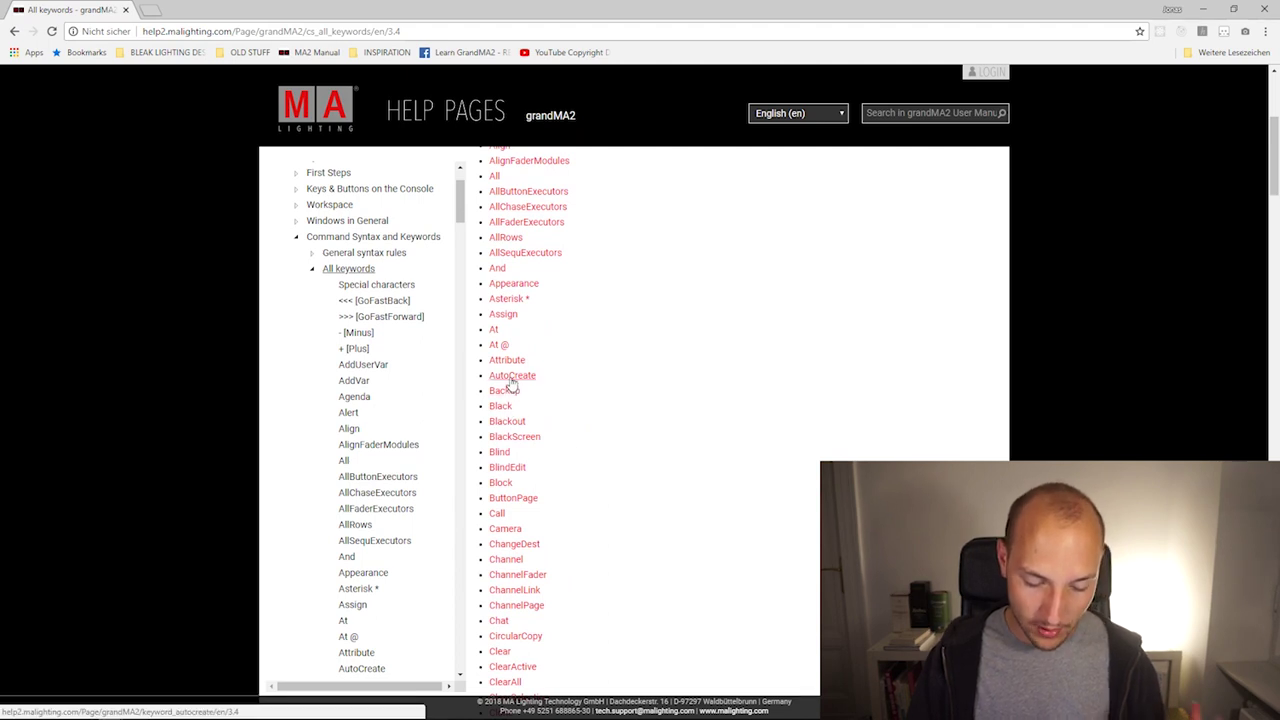
# Read the BlackScreen keyword page, return to the list, then restore and move the browser aside
pyautogui.click(500, 454)
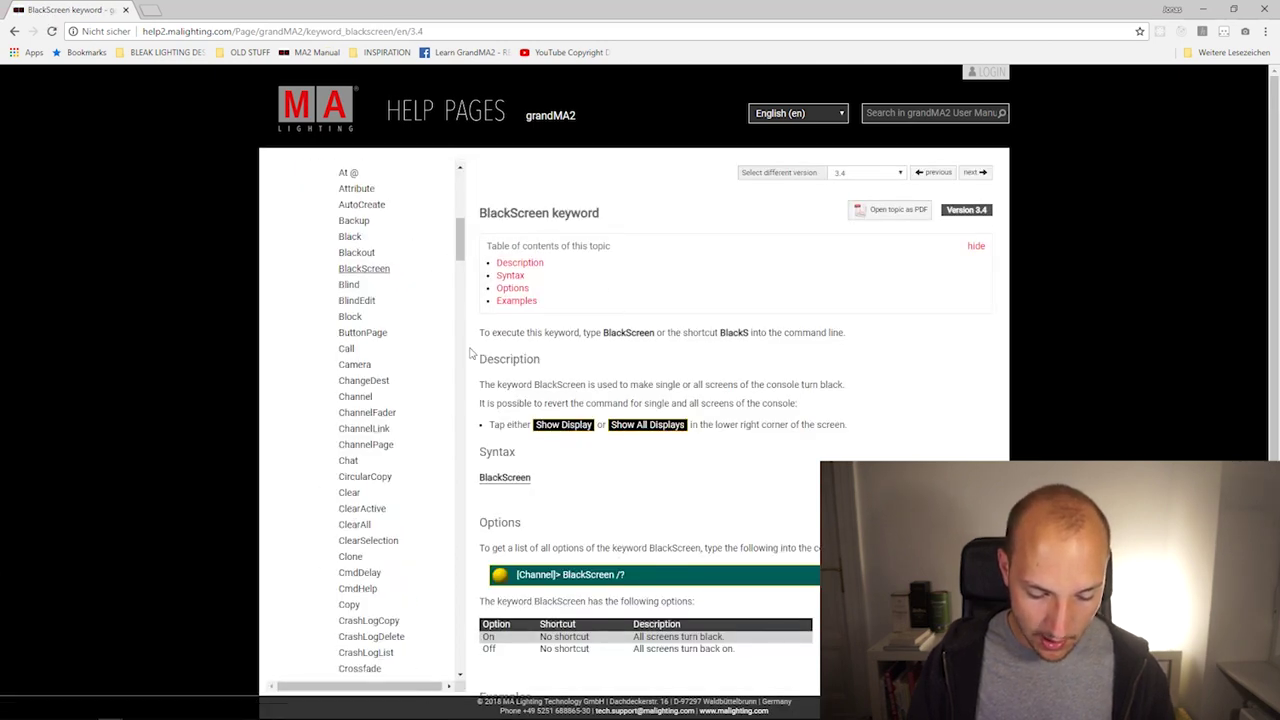
pyautogui.scroll(-2, 903, 425)
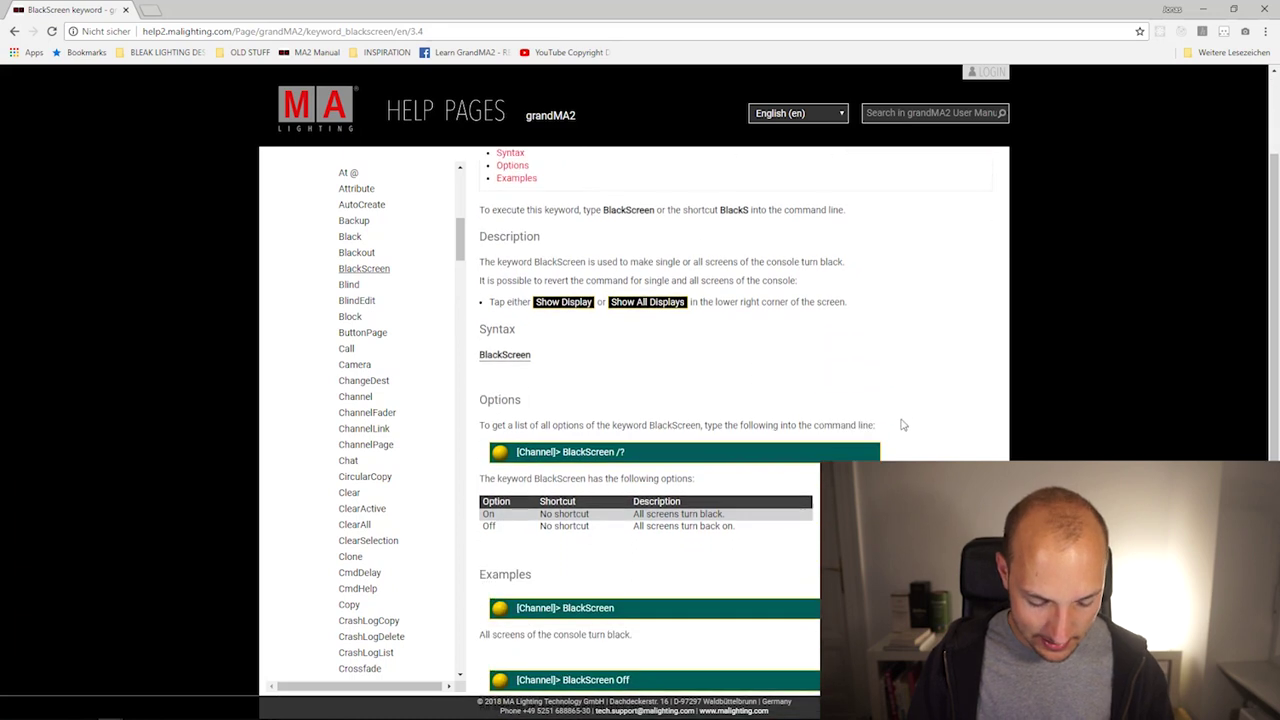
pyautogui.scroll(-2, 551, 402)
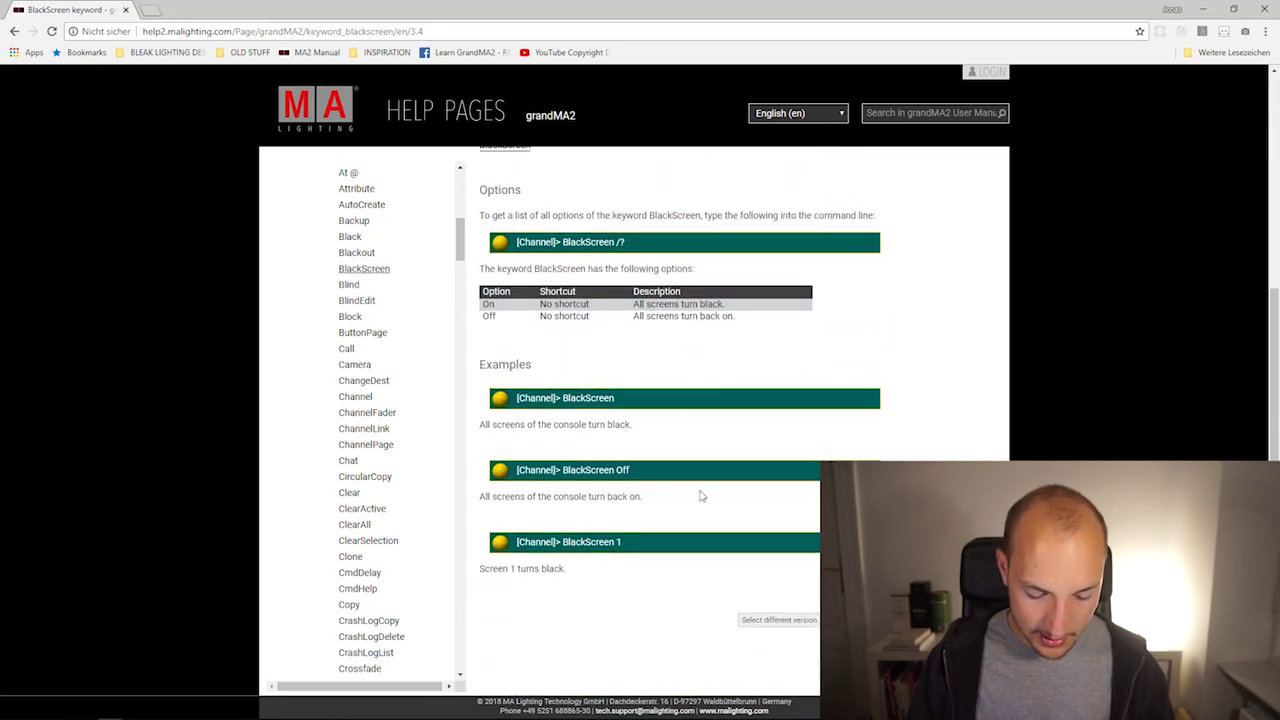
pyautogui.click(15, 31)
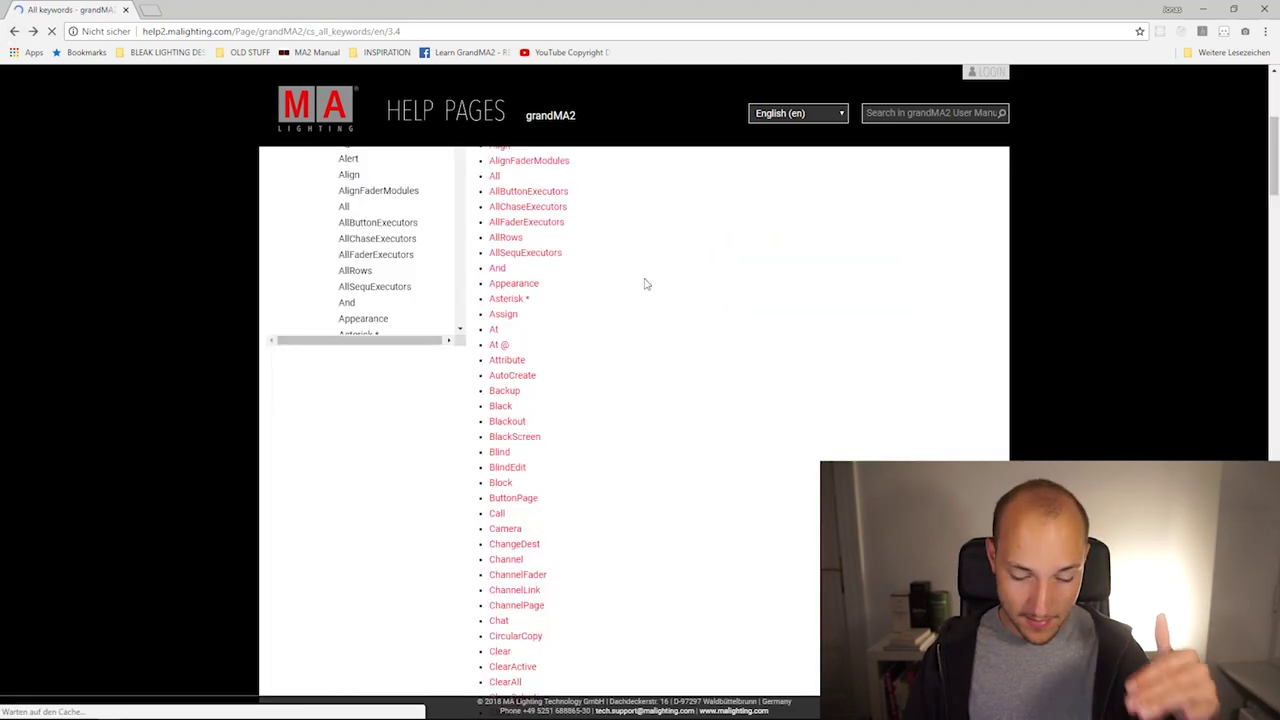
pyautogui.moveTo(1272, 225); pyautogui.dragTo(1274, 262)
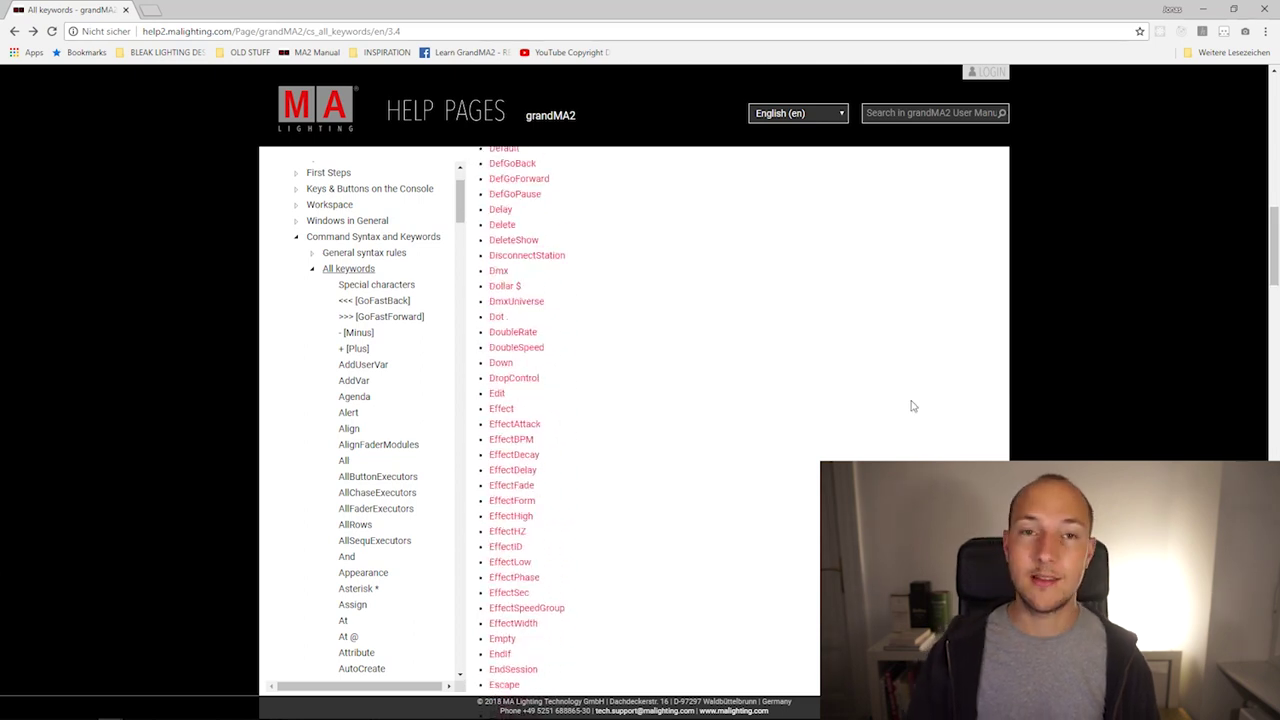
pyautogui.doubleClick(778, 17)
pyautogui.moveTo(784, 18); pyautogui.dragTo(865, 118)
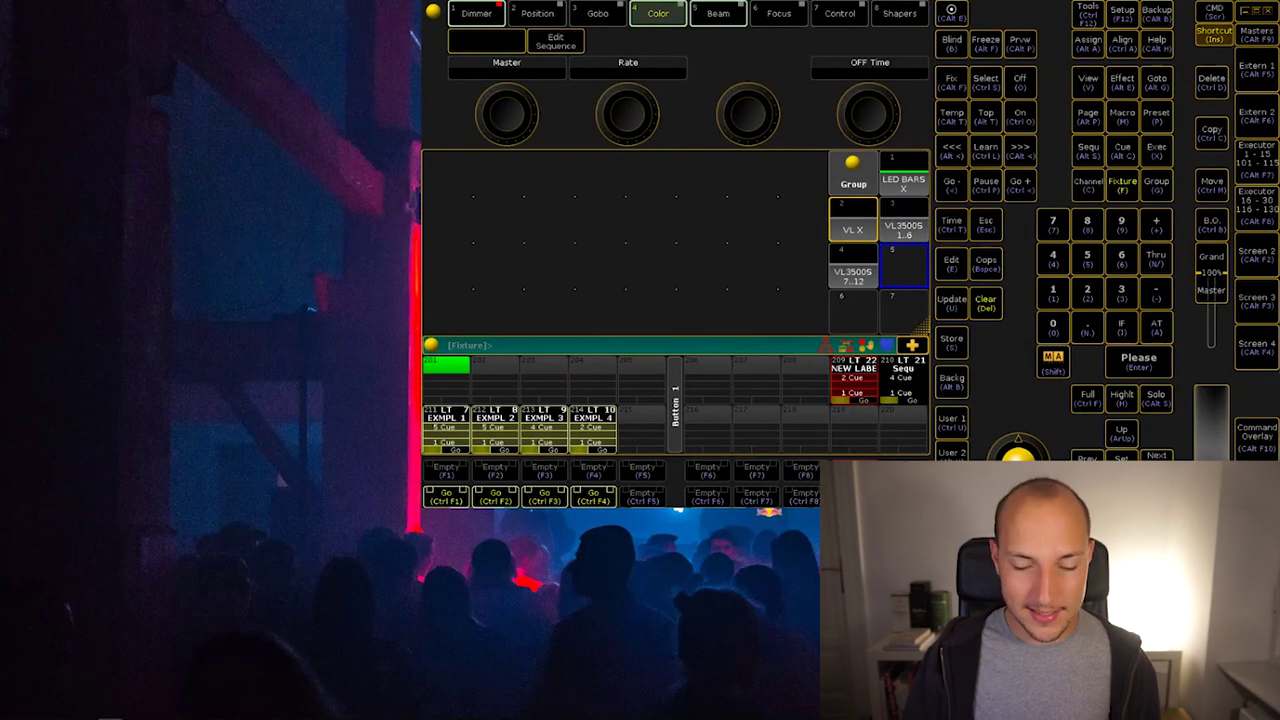
# Back in grandMA2 onPC, add a System Command Line feedback window and widen it to the Group pool
pyautogui.hotkey('alt', 'Tab')
pyautogui.hotkey('alt', 'Tab')
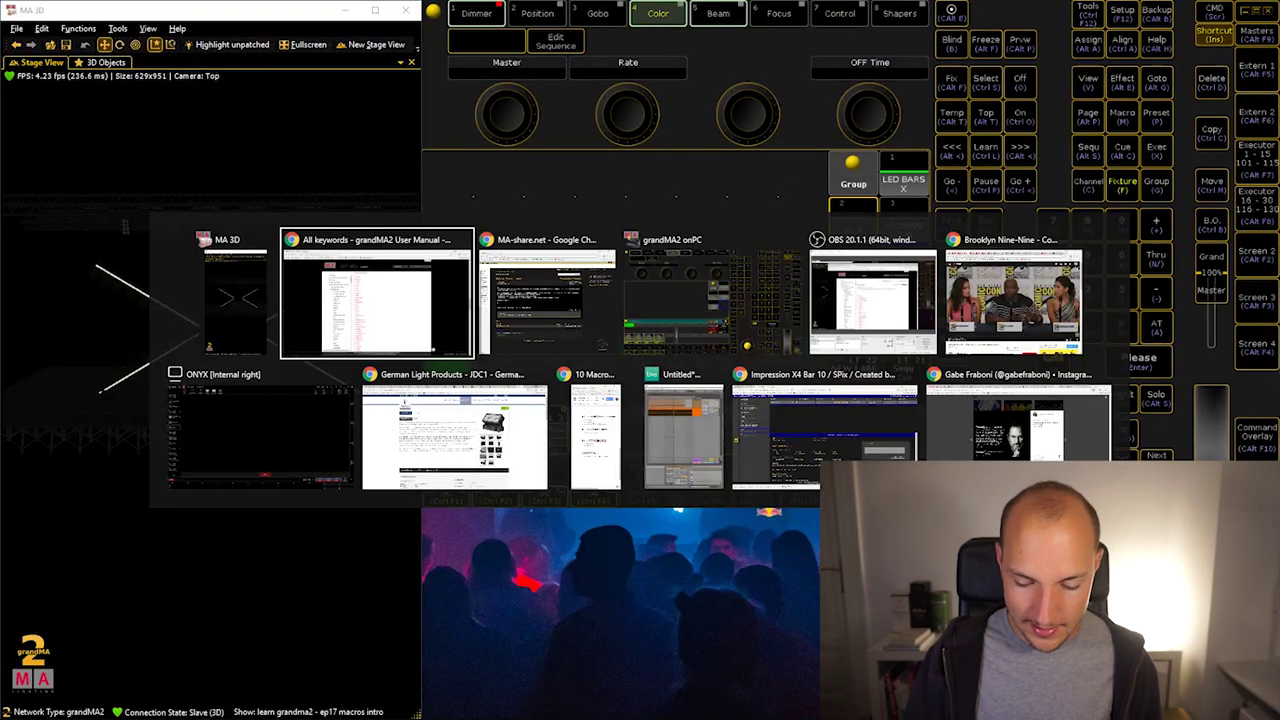
pyautogui.click(785, 306)
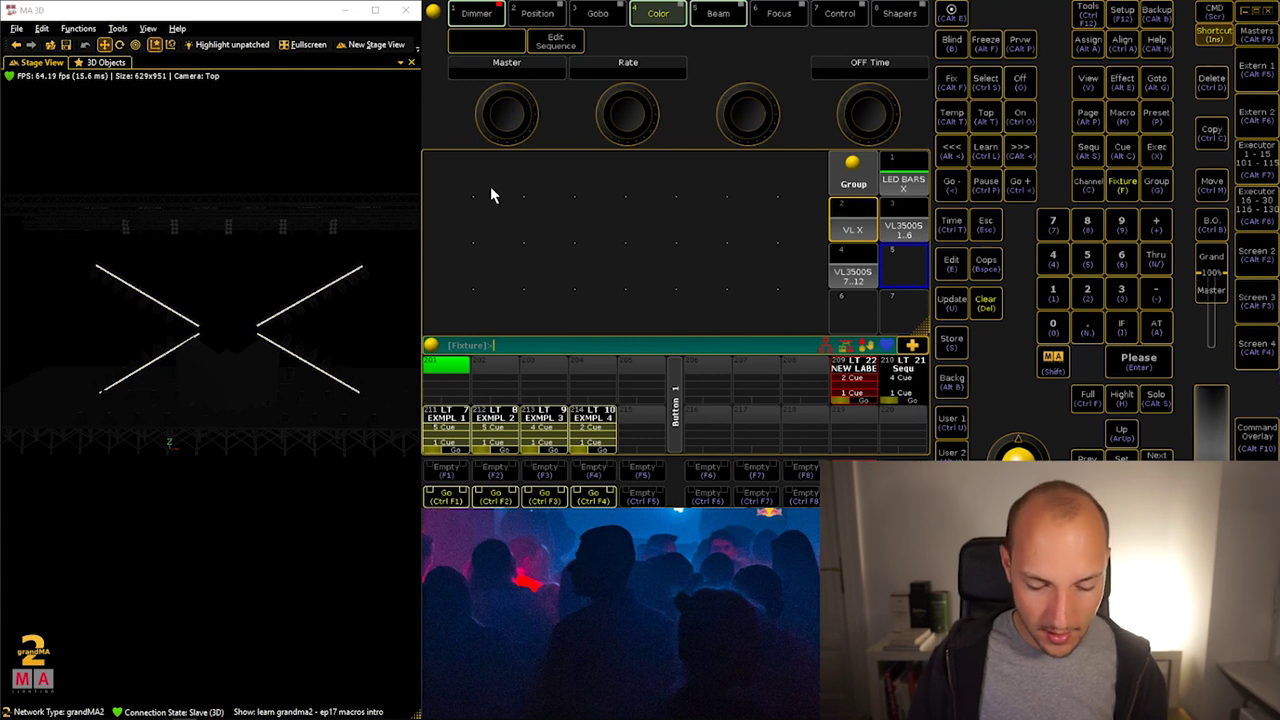
pyautogui.click(439, 170)
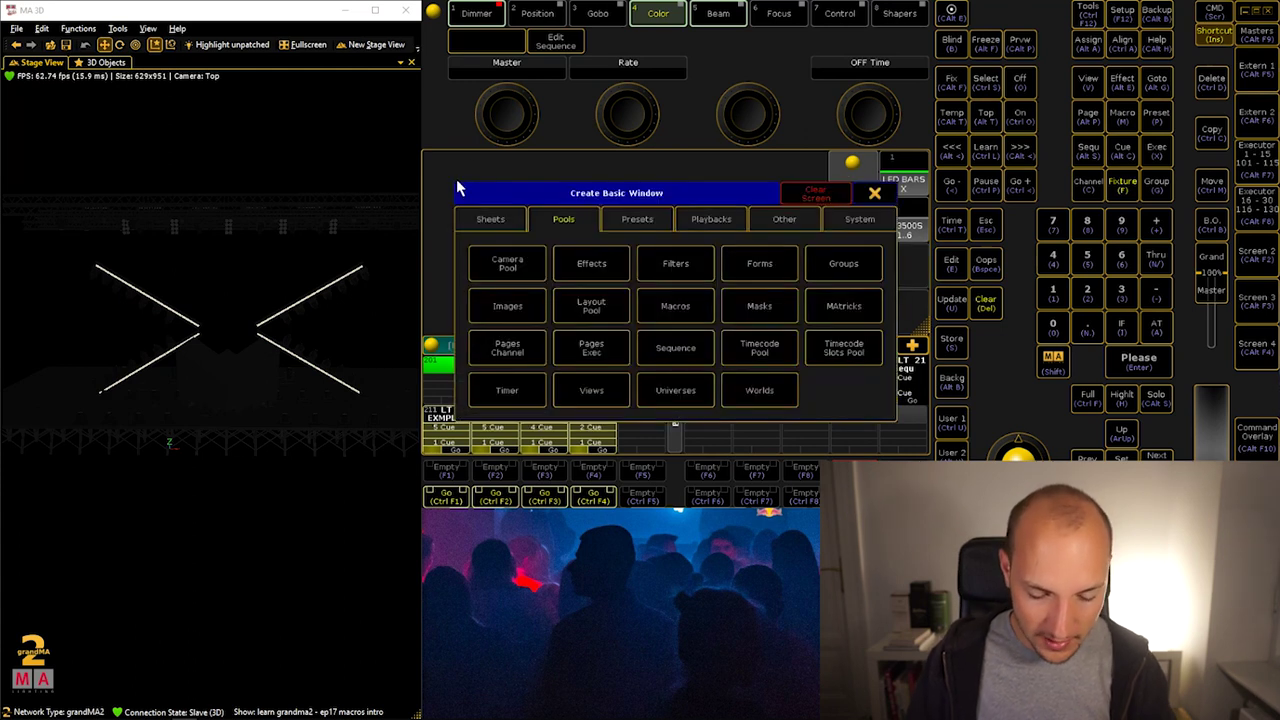
pyautogui.click(863, 224)
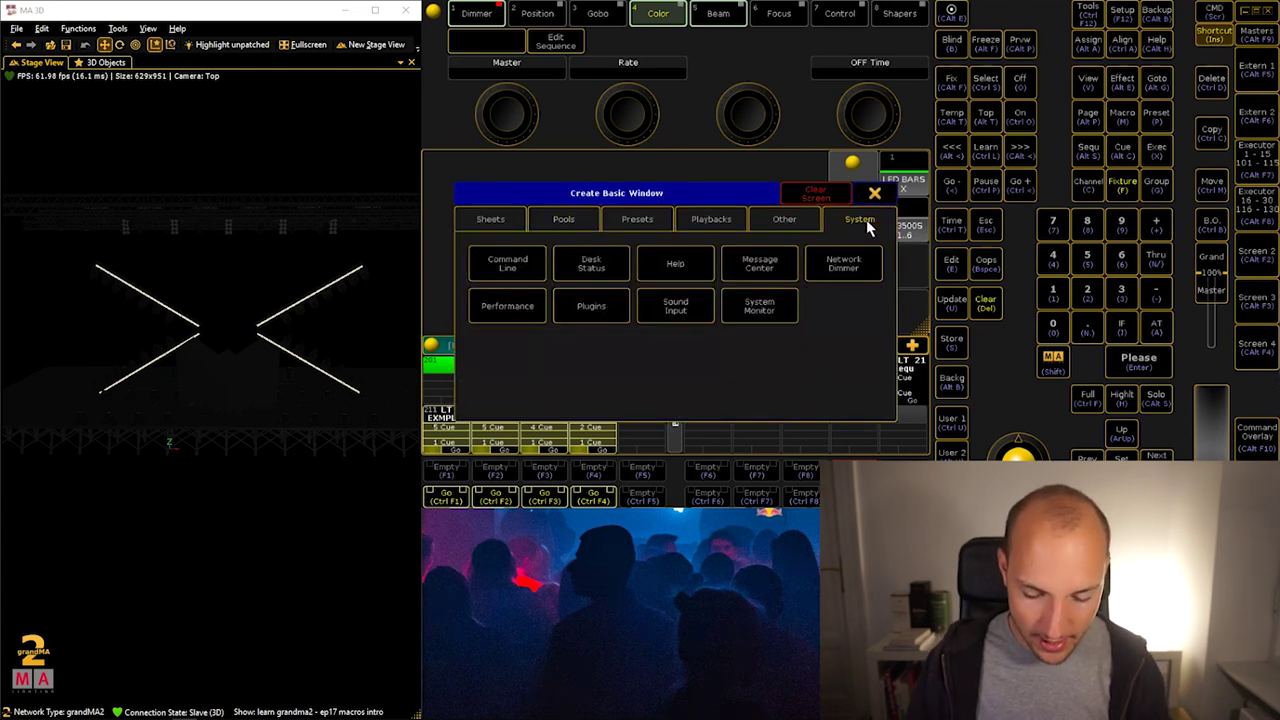
pyautogui.click(516, 266)
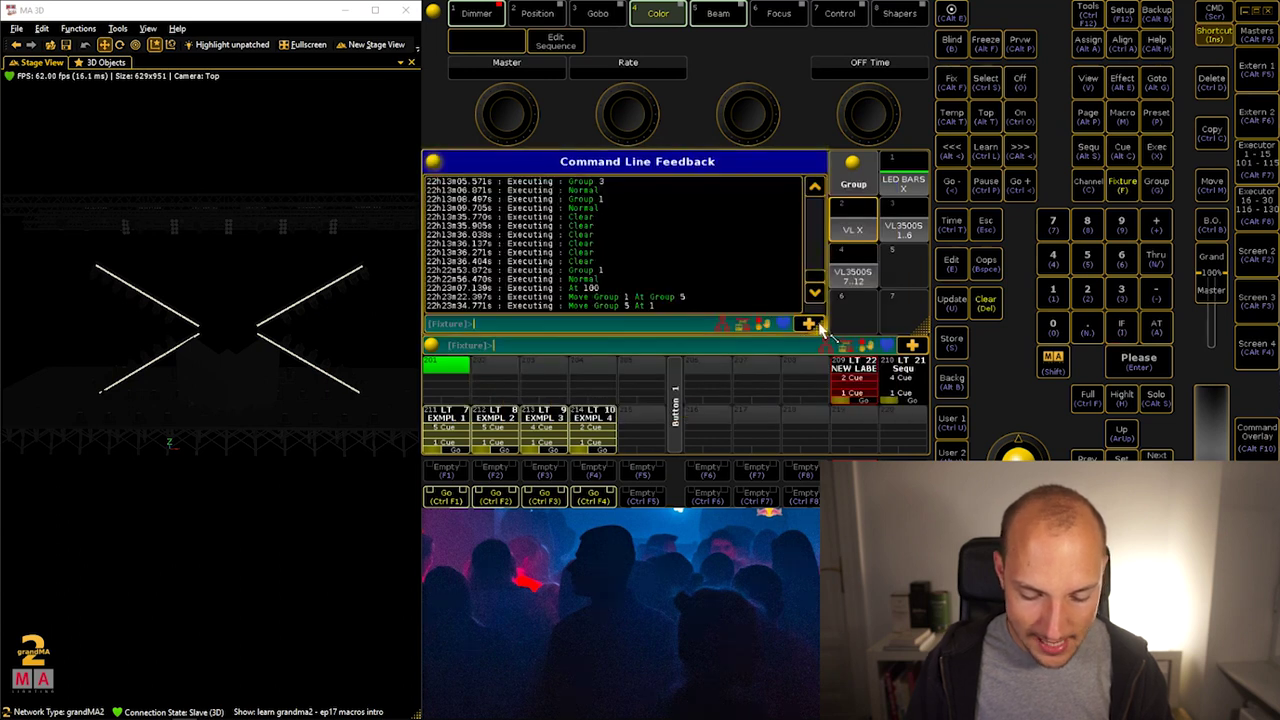
pyautogui.click(808, 323)
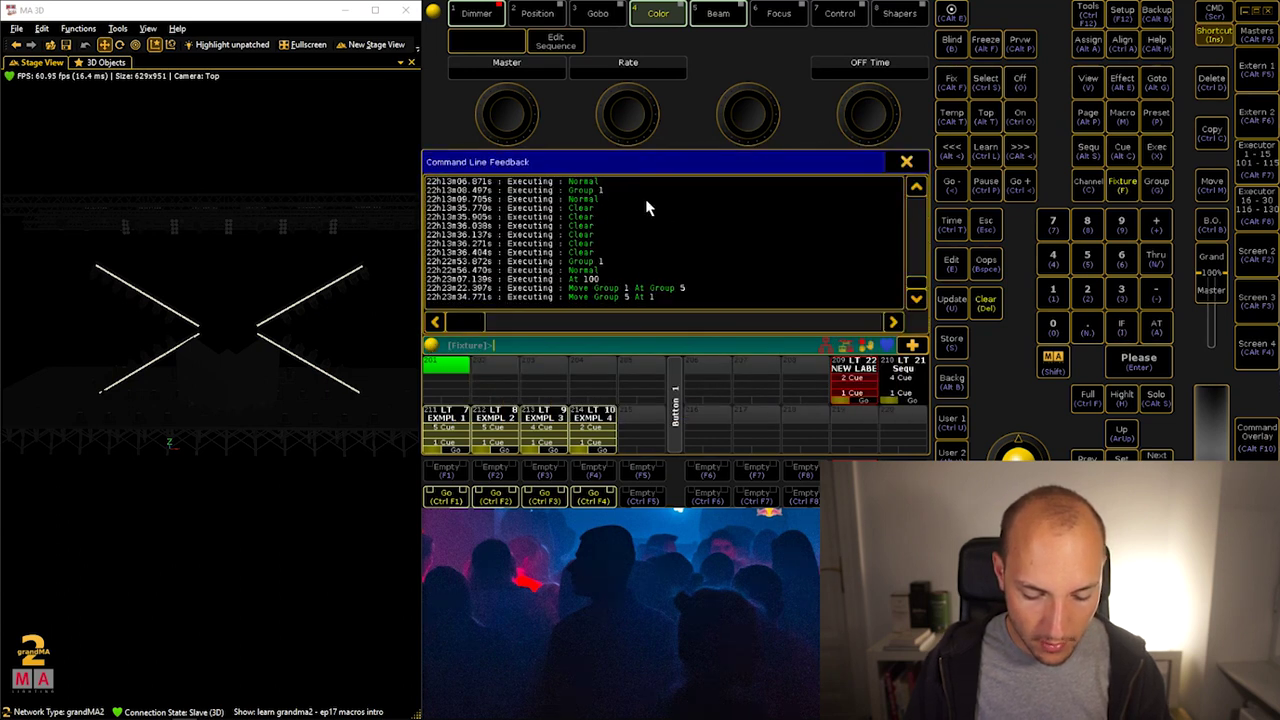
pyautogui.click(442, 346)
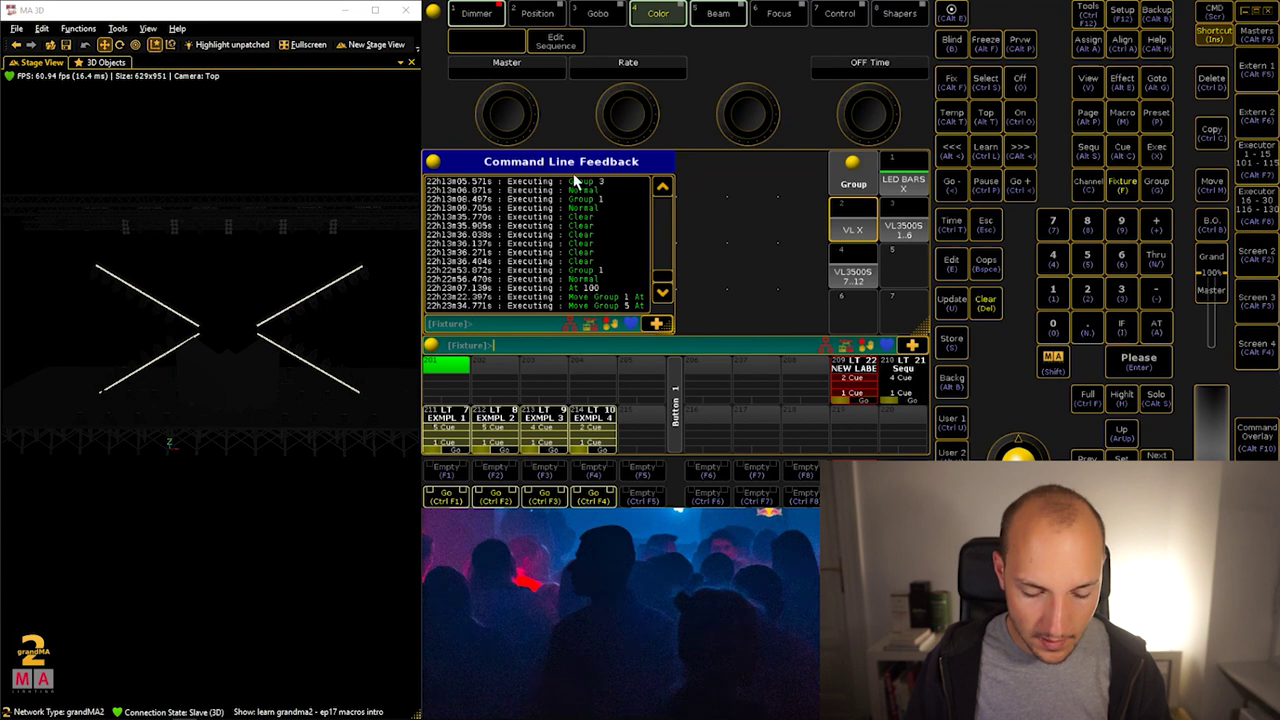
pyautogui.moveTo(672, 330); pyautogui.dragTo(726, 338)
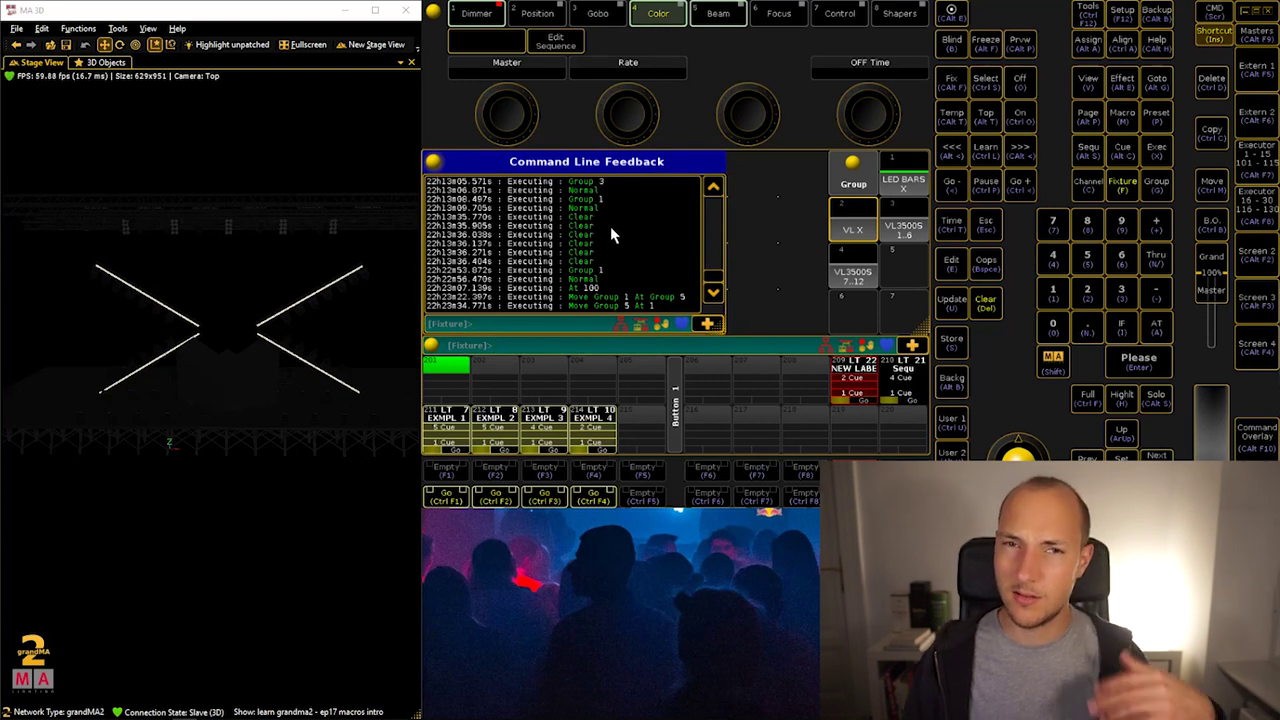
# Add a Macros pool window in the empty area
pyautogui.click(735, 160)
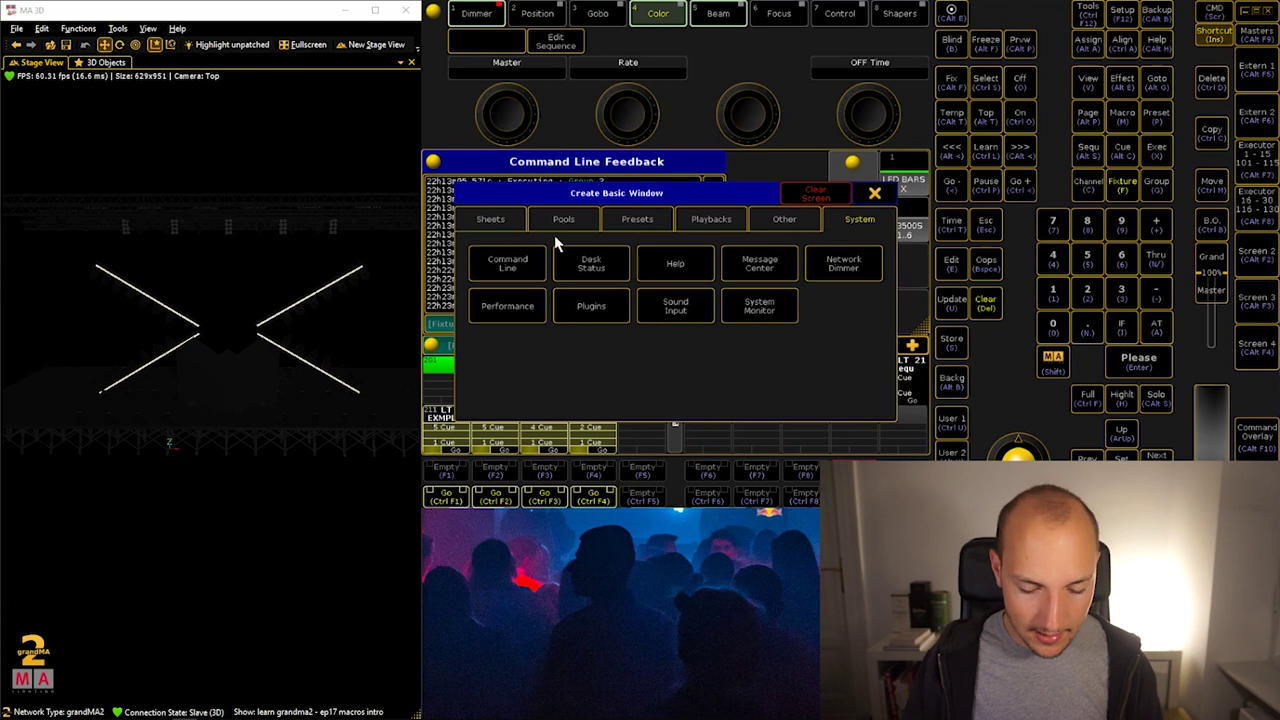
pyautogui.click(594, 226)
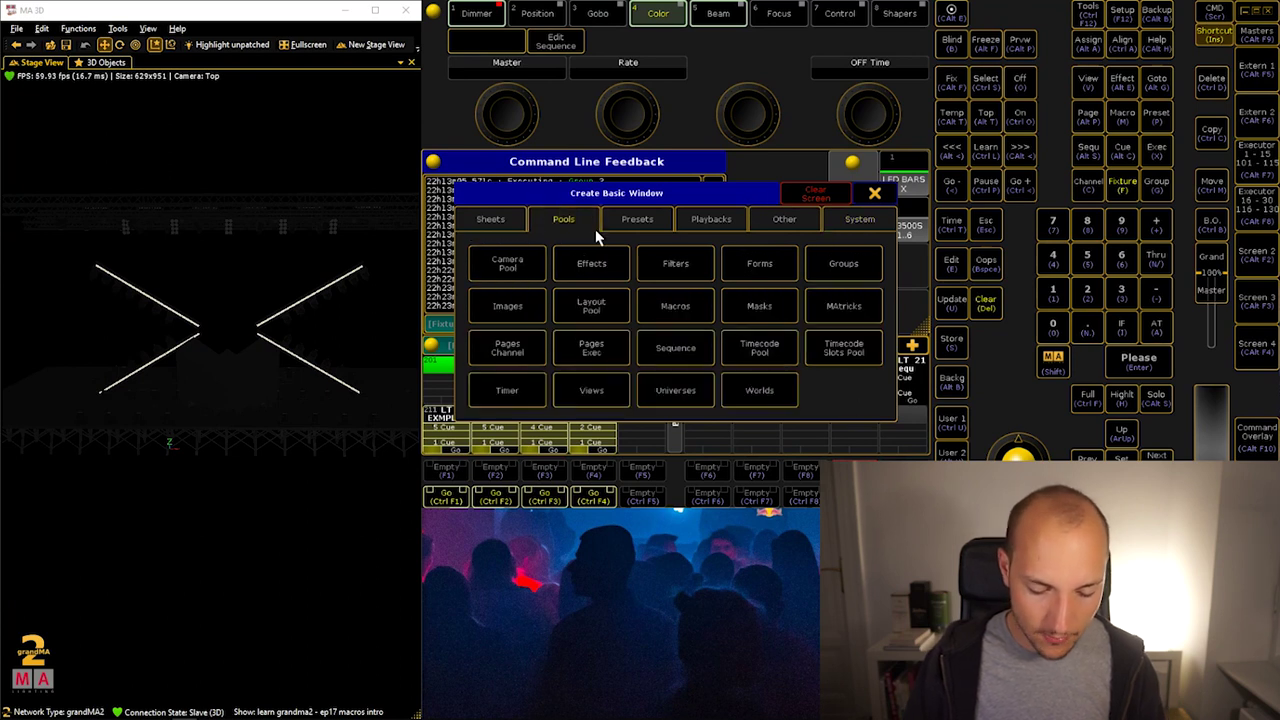
pyautogui.click(680, 307)
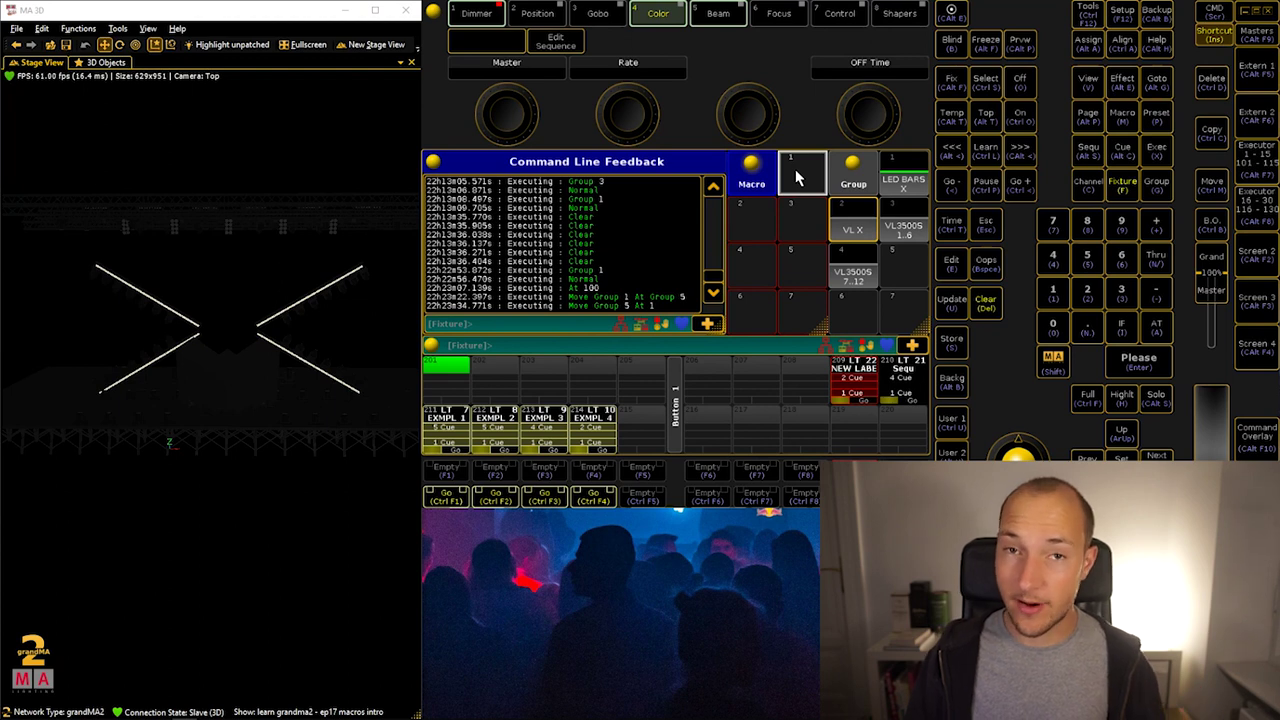
# Label macro 1 'my first macro'
pyautogui.click(797, 177)
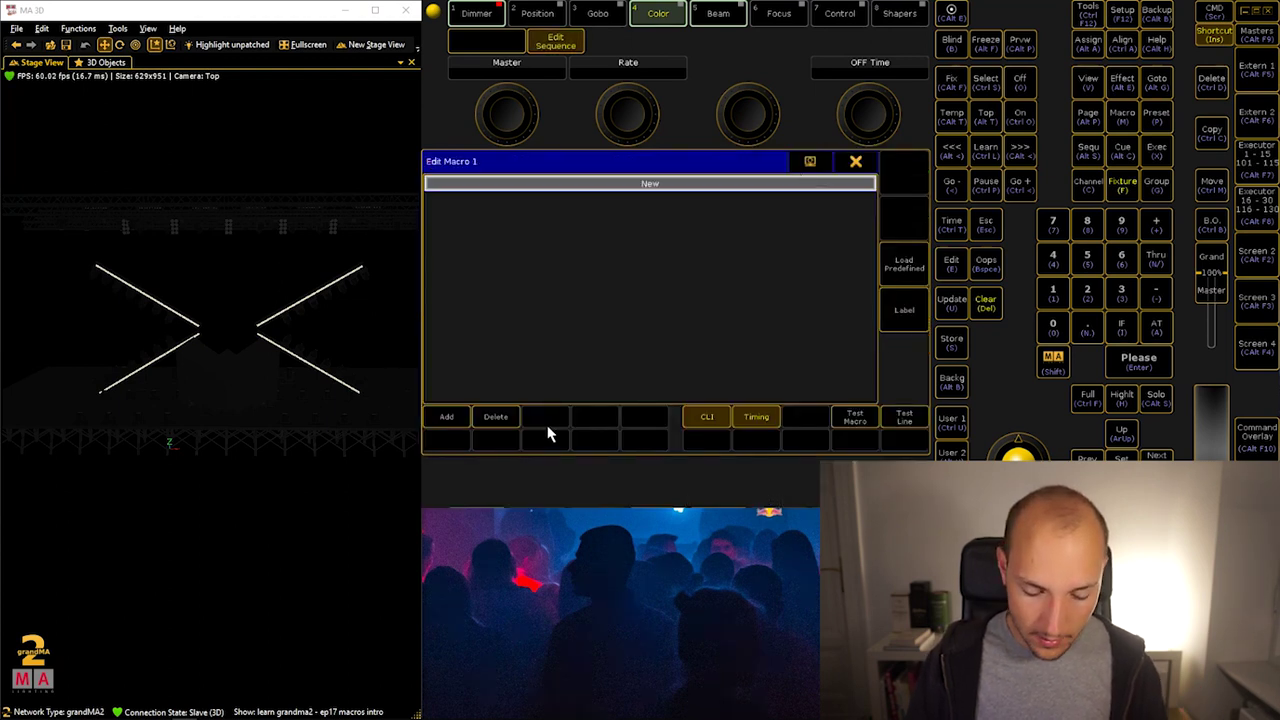
pyautogui.click(906, 308)
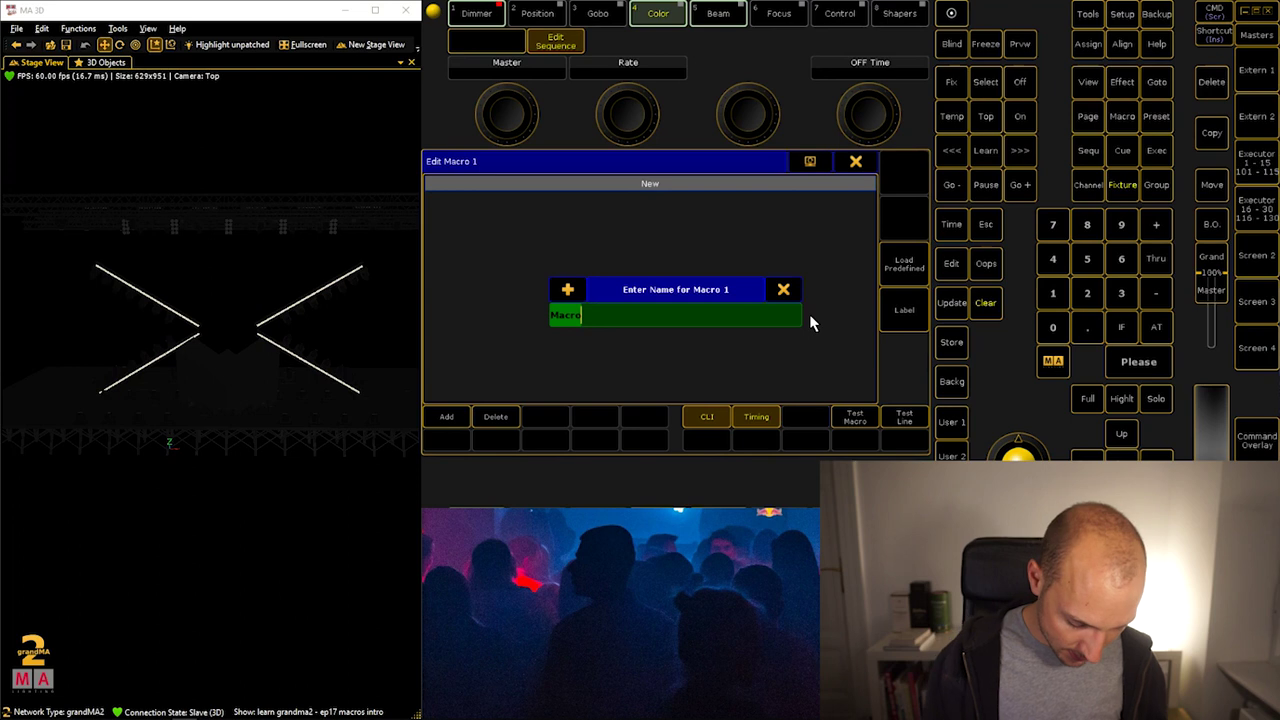
pyautogui.write('mz first')
pyautogui.press('BackSpace')
pyautogui.press('BackSpace')
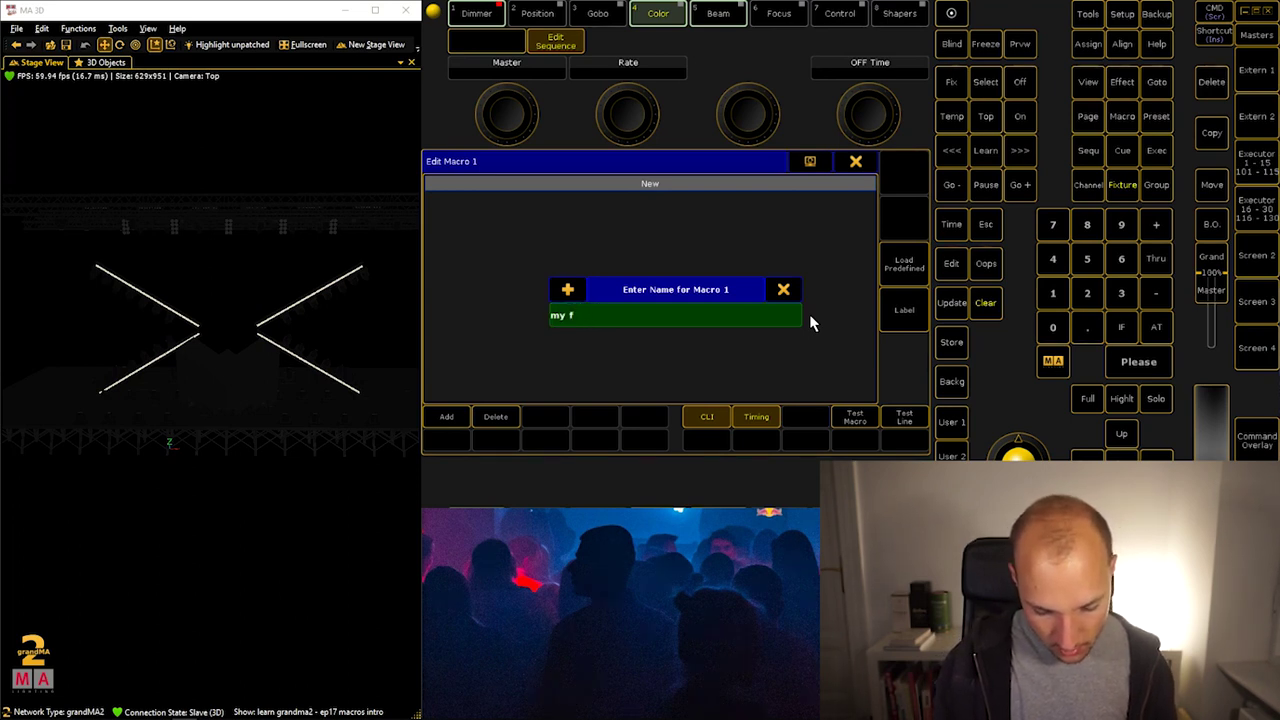
pyautogui.write('macro')
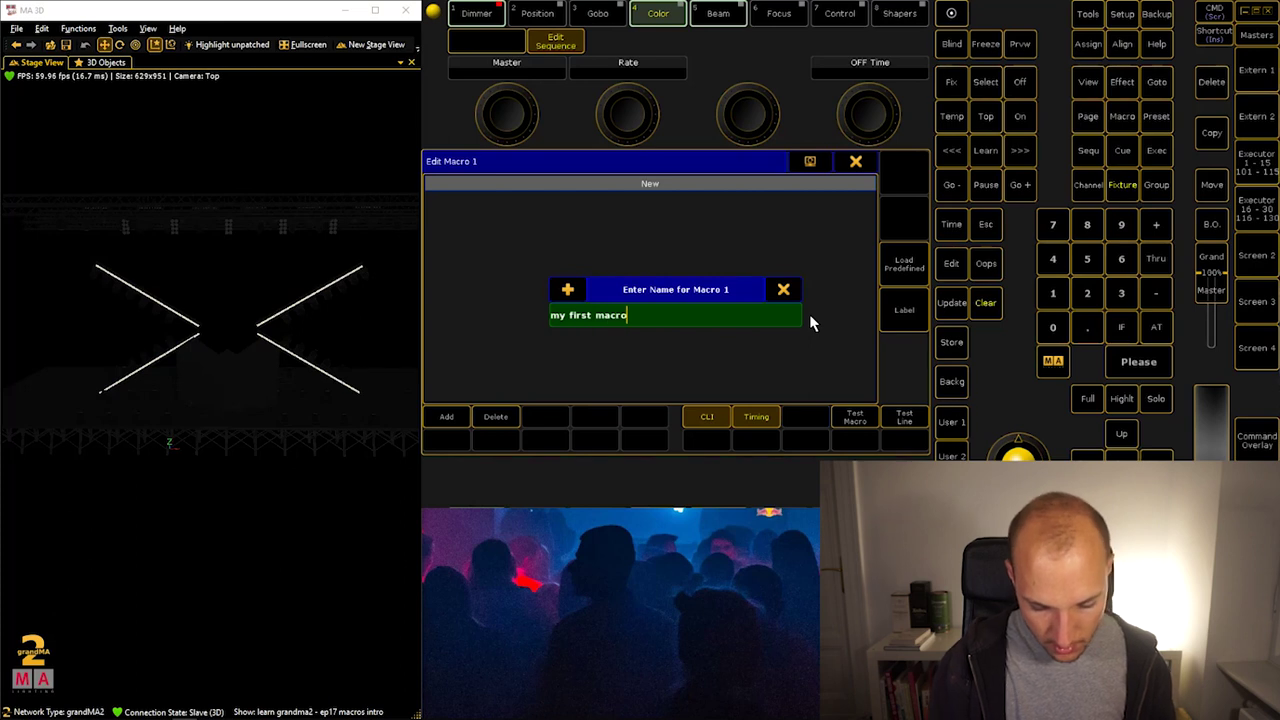
pyautogui.press('Return')
# Add four empty command lines to 'my first macro'
pyautogui.click(642, 190)
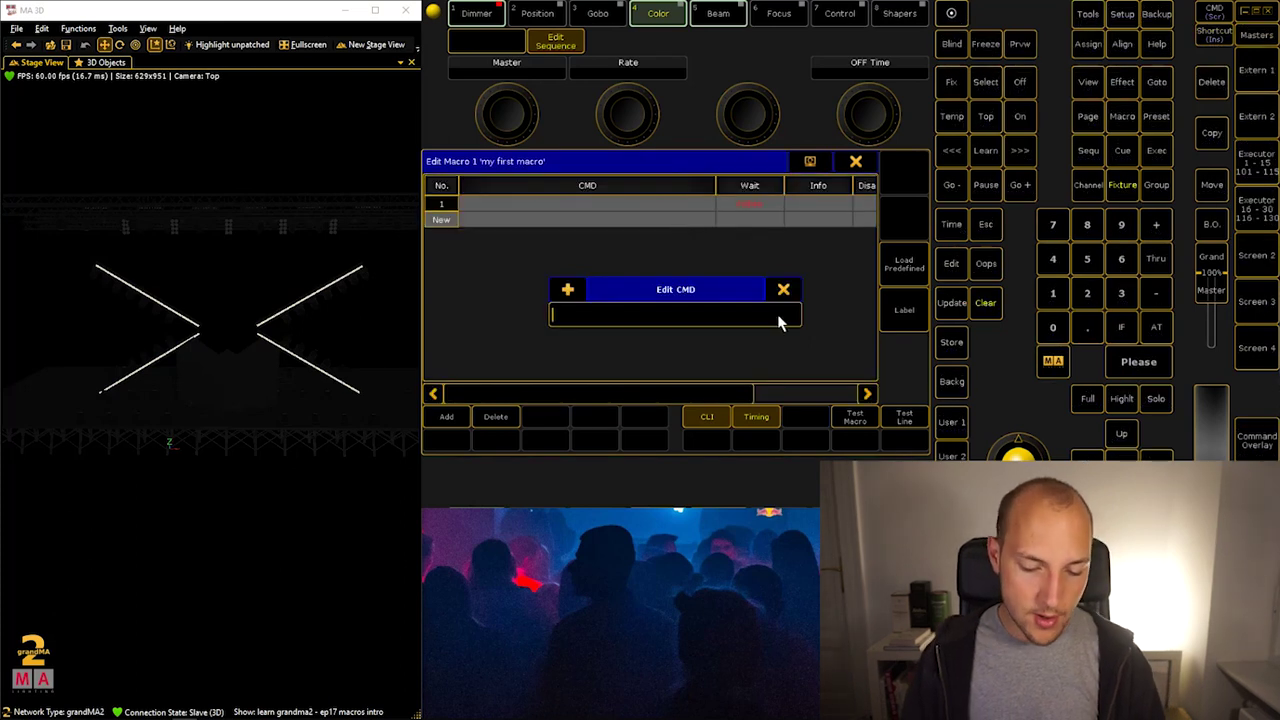
pyautogui.write('sdfsdf')
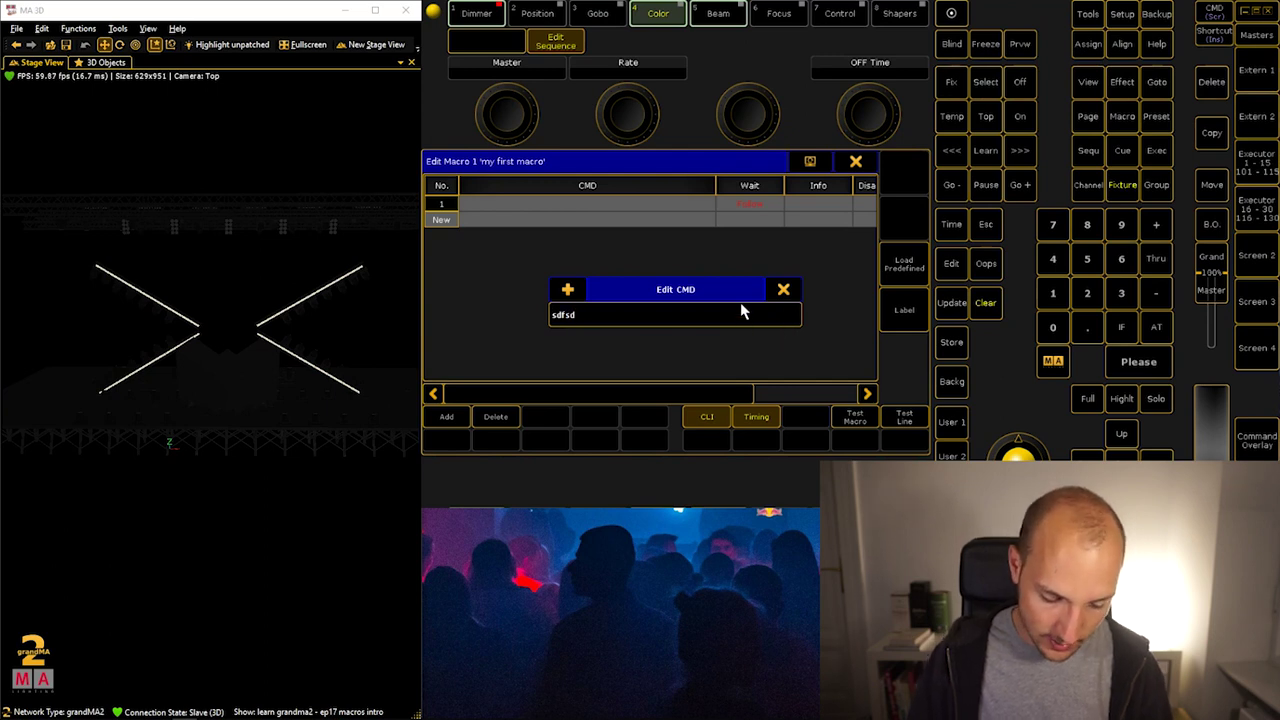
pyautogui.press('BackSpace')
pyautogui.press('BackSpace')
pyautogui.press('BackSpace')
pyautogui.press('BackSpace')
pyautogui.press('BackSpace')
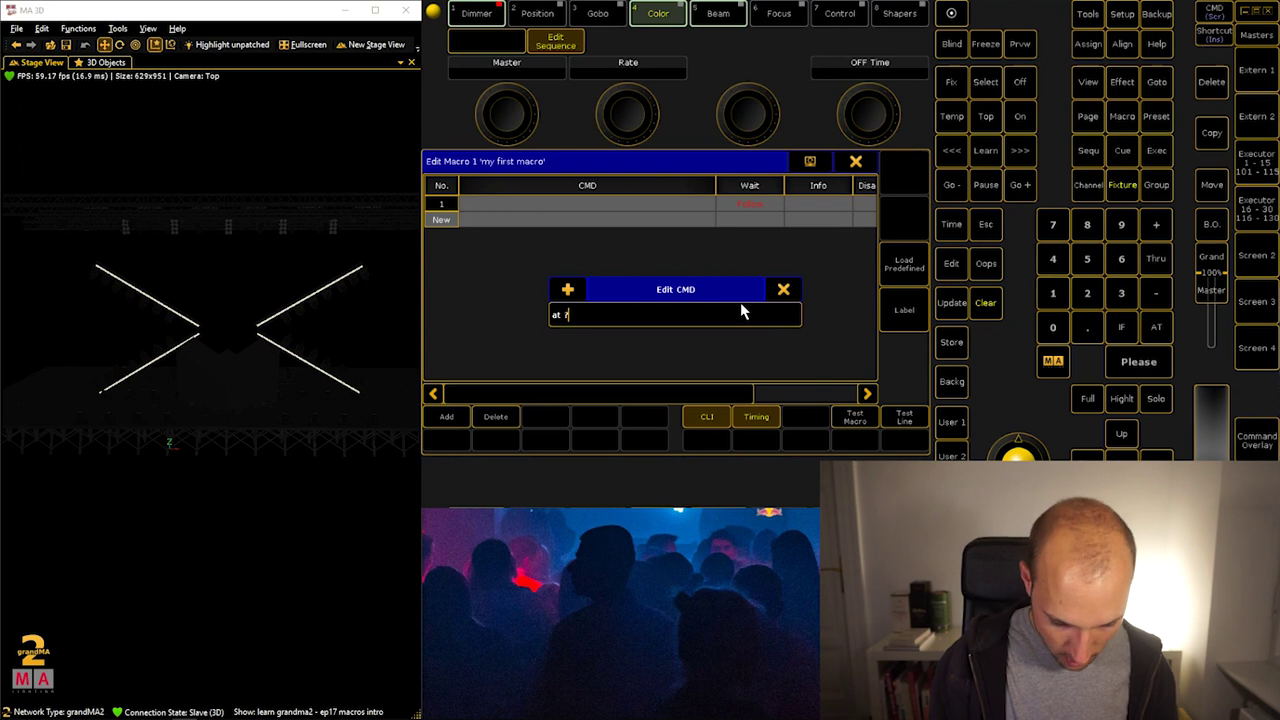
pyautogui.press('BackSpace')
pyautogui.press('BackSpace')
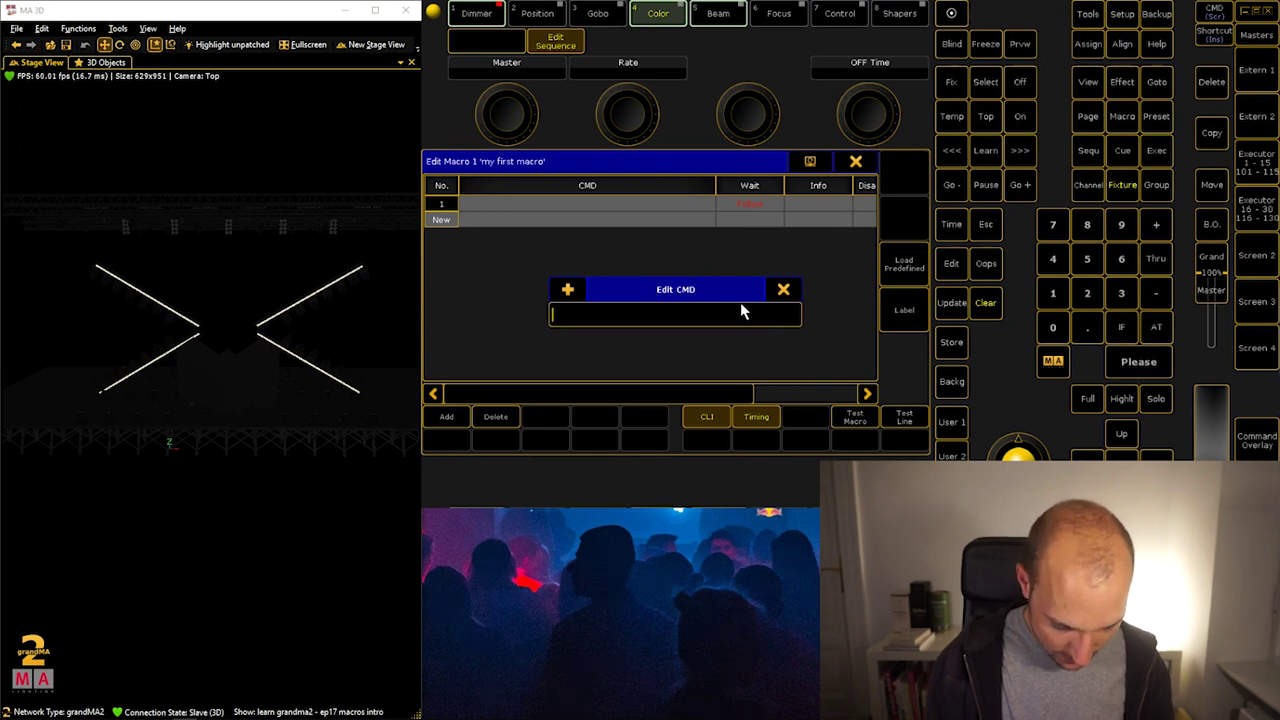
pyautogui.press('Escape')
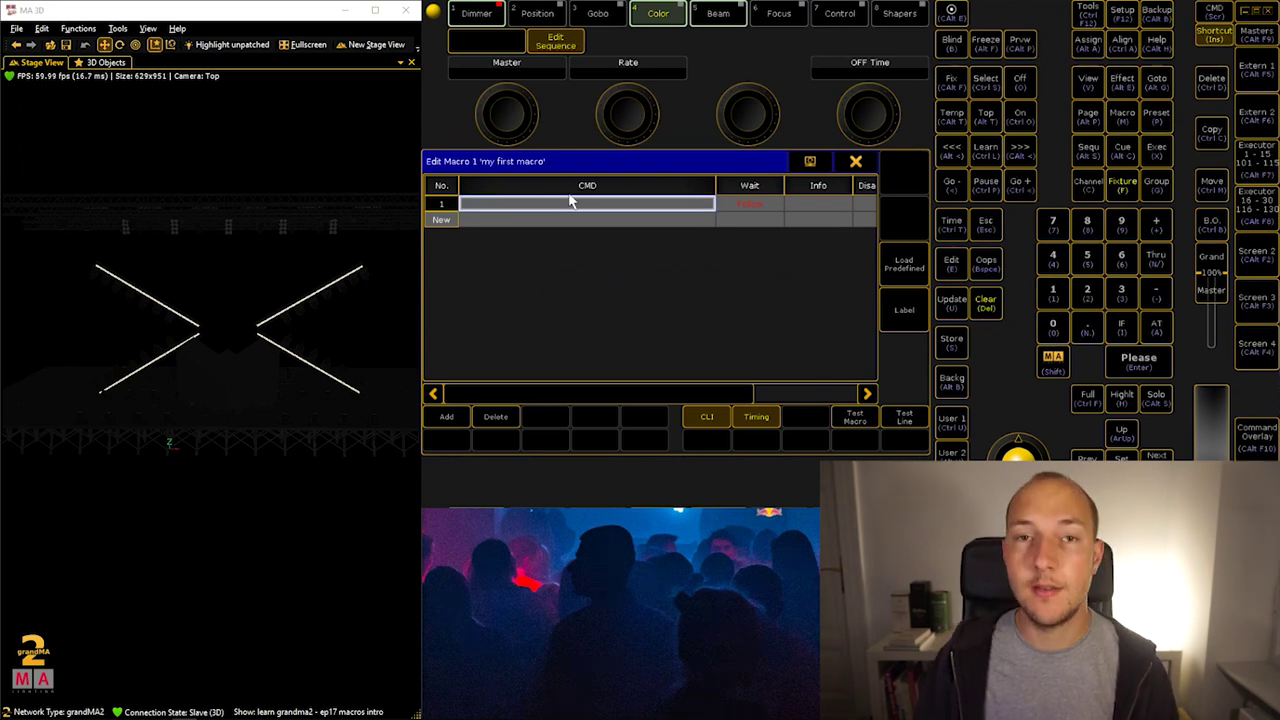
pyautogui.press('Insert')
pyautogui.click(441, 219)
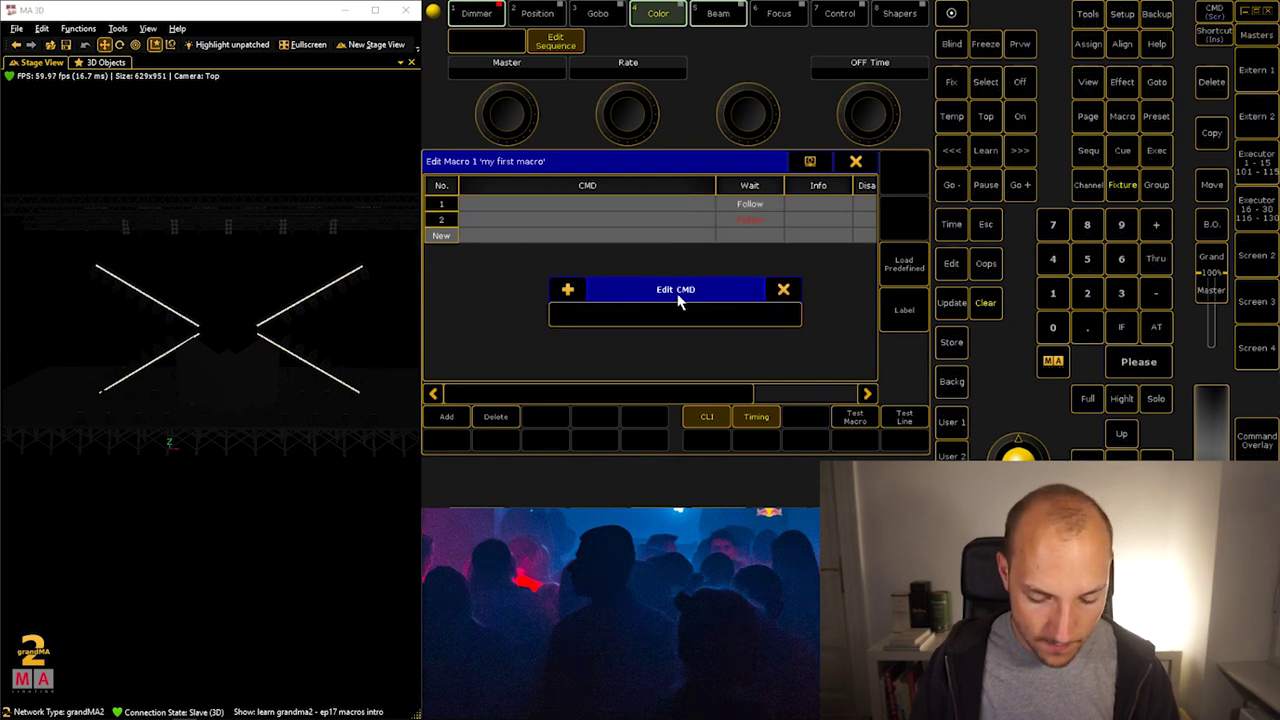
pyautogui.press('Escape')
pyautogui.click(527, 241)
pyautogui.press('Escape')
pyautogui.click(516, 253)
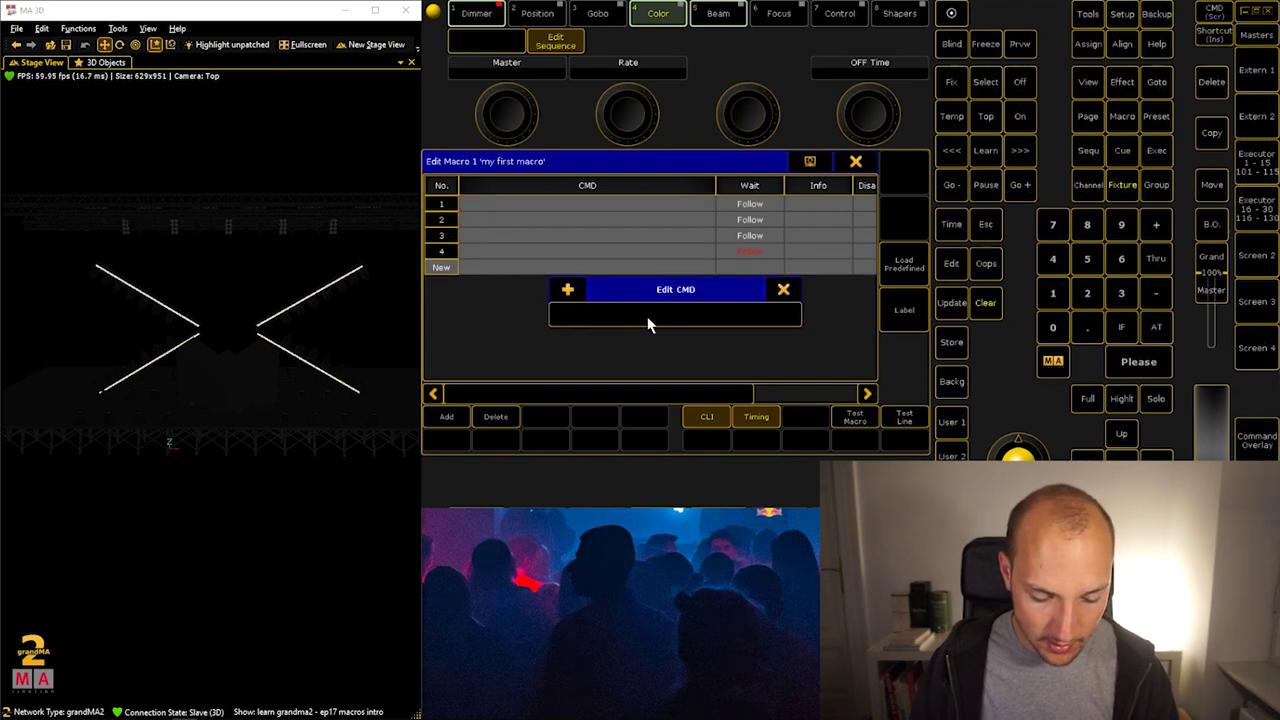
pyautogui.press('Escape')
# Give line 1 the command At 10 and line 2 At 50
pyautogui.click(531, 209)
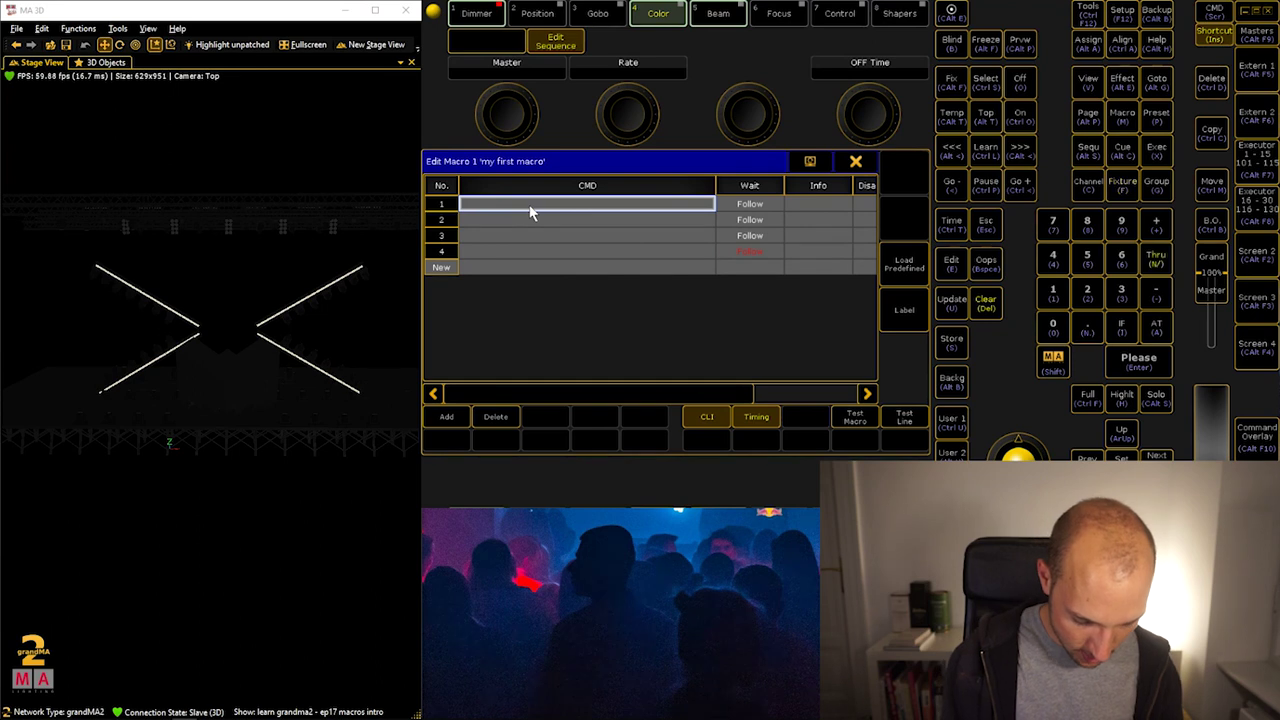
pyautogui.click(529, 207)
pyautogui.write('10')
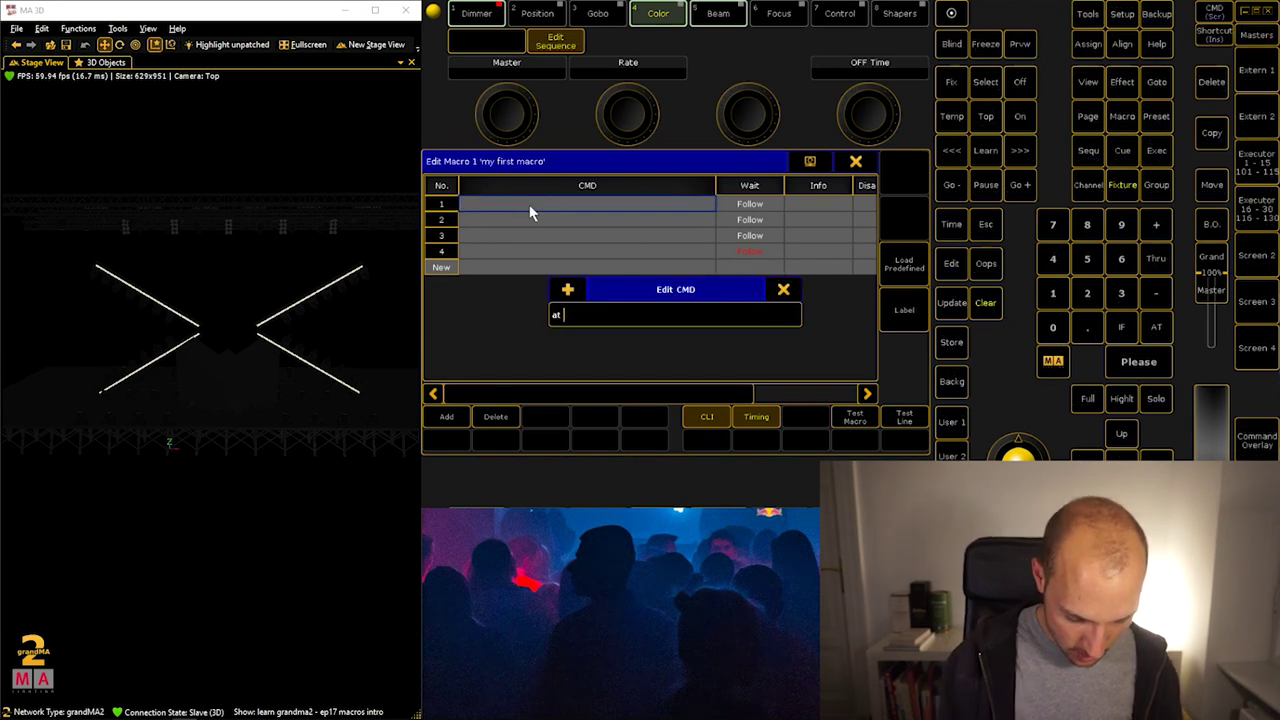
pyautogui.press('Return')
pyautogui.click(523, 219)
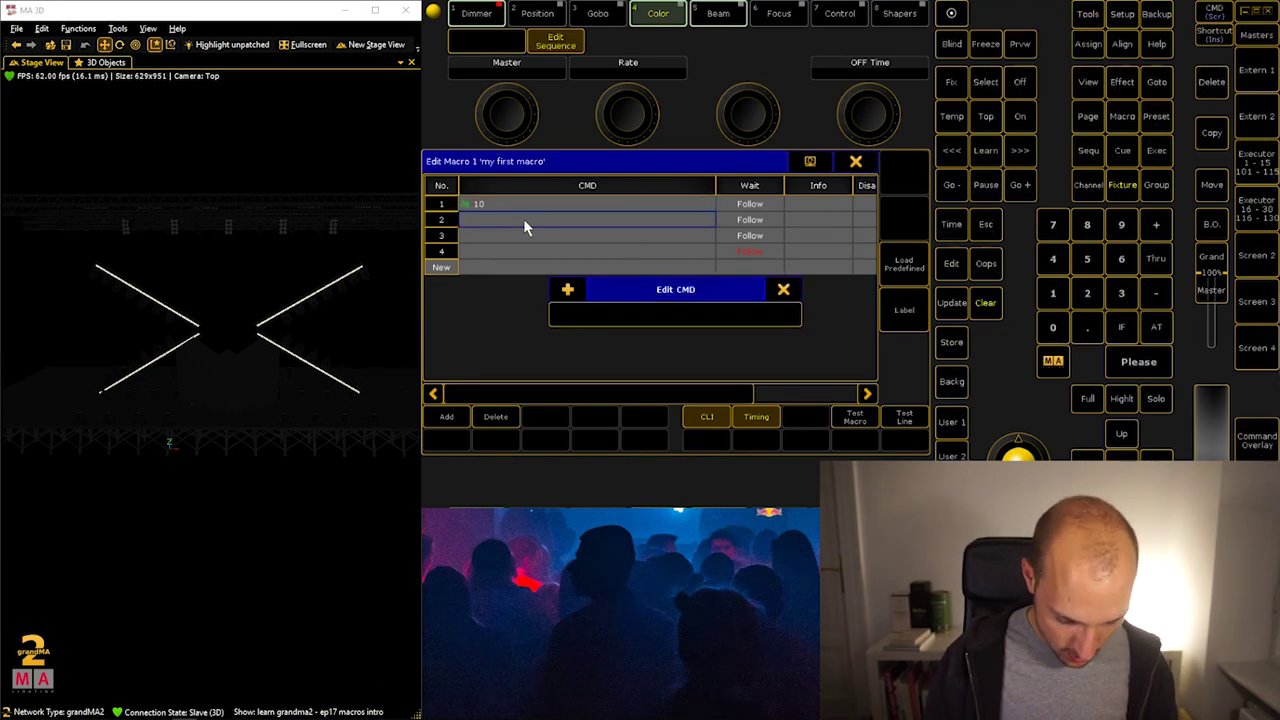
pyautogui.write('at 50')
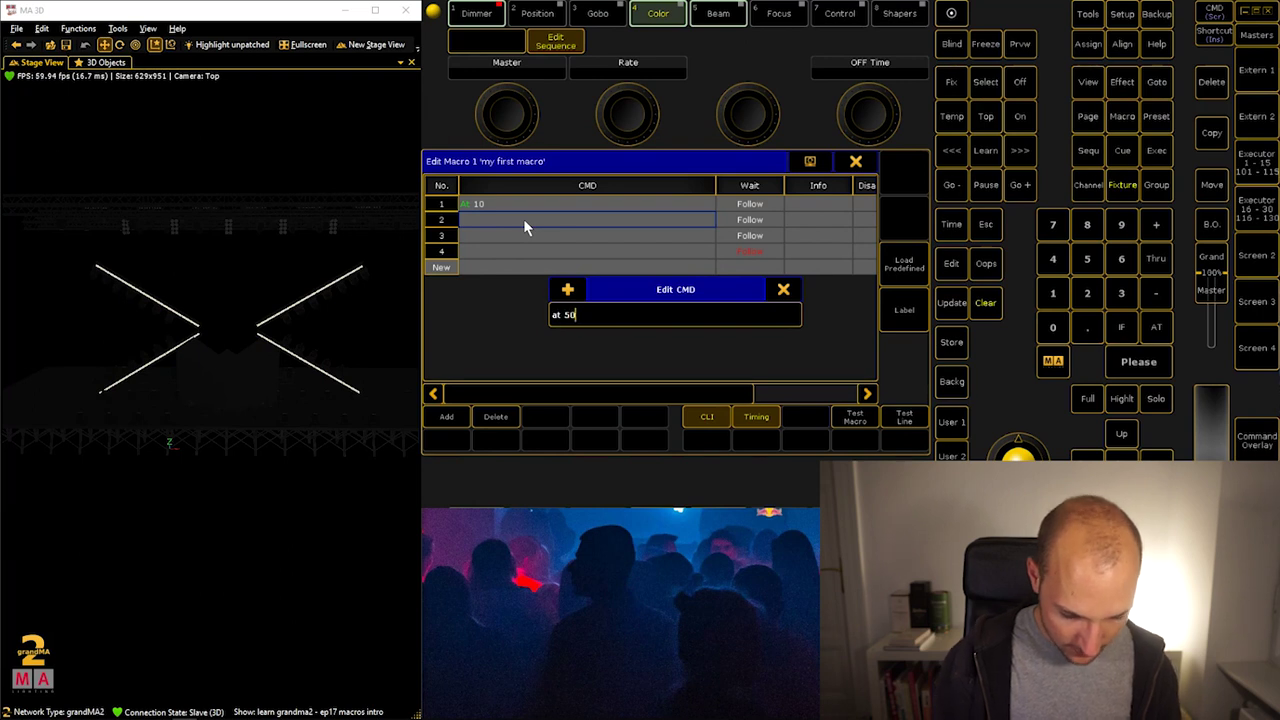
pyautogui.press('Return')
# Give line 3 the command At 100 and line 4 At 10
pyautogui.click(515, 238)
pyautogui.write('at 100')
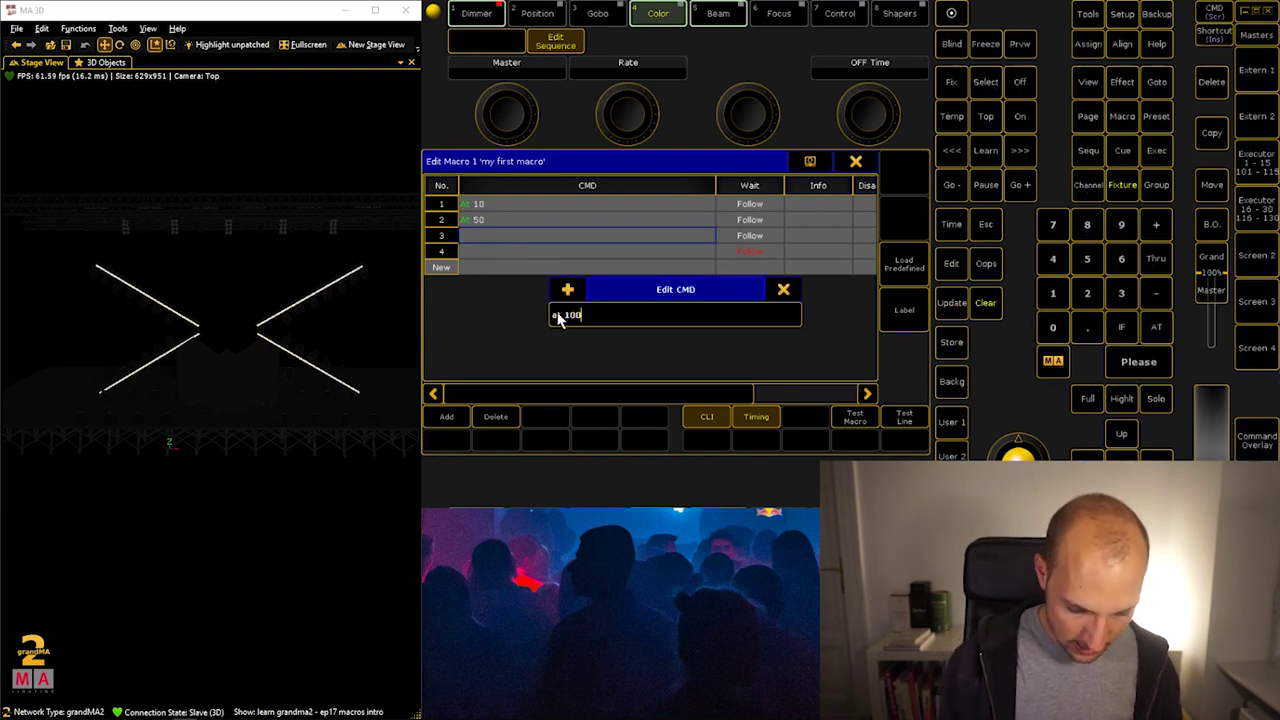
pyautogui.press('Return')
pyautogui.click(499, 251)
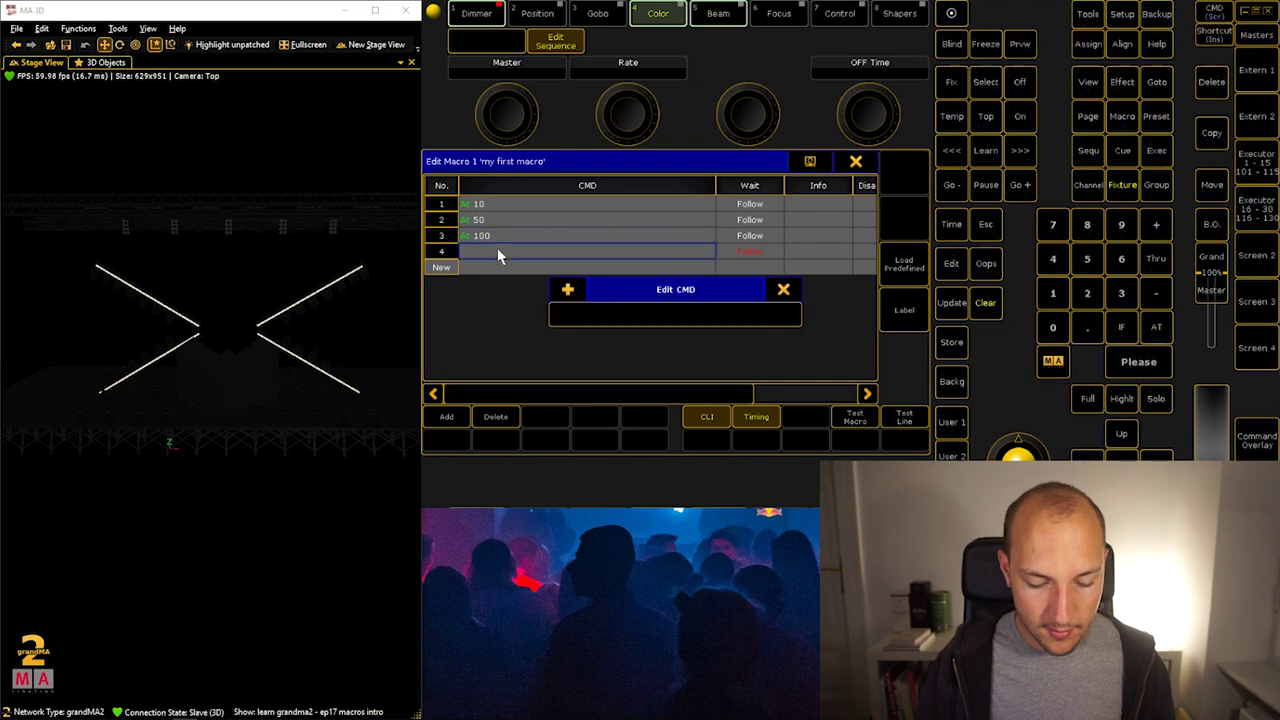
pyautogui.write('at 10')
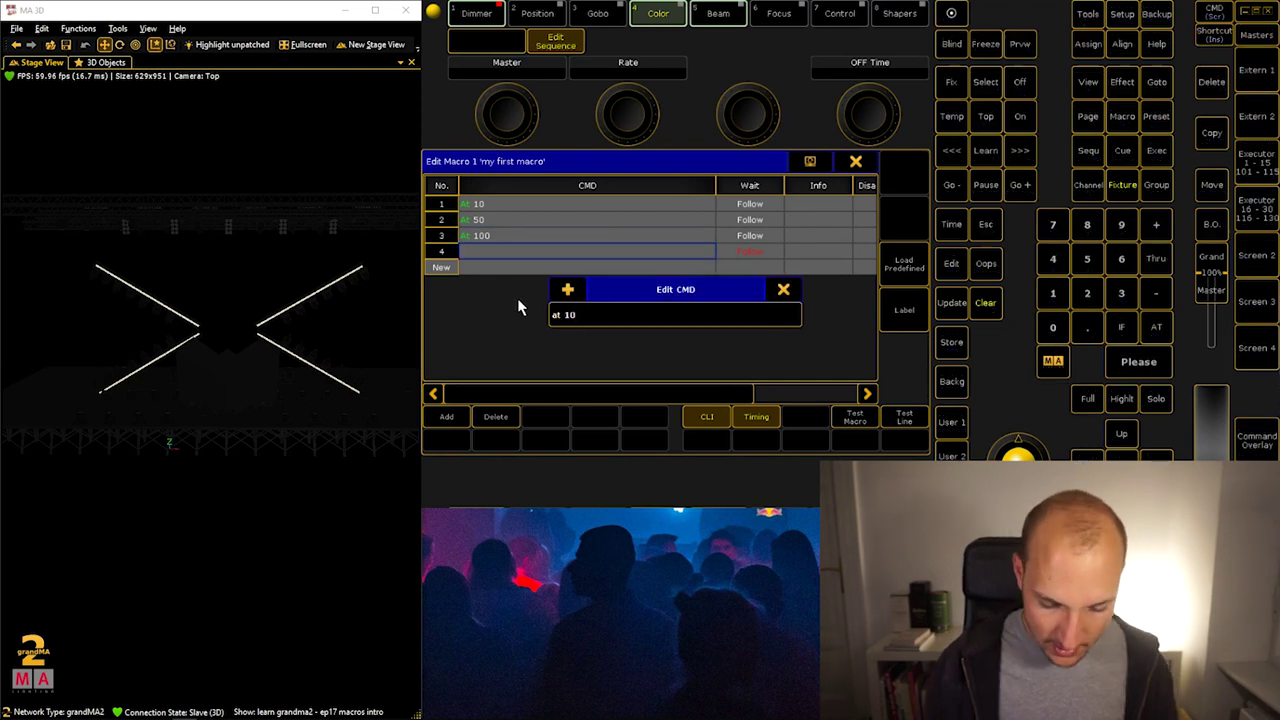
pyautogui.press('Return')
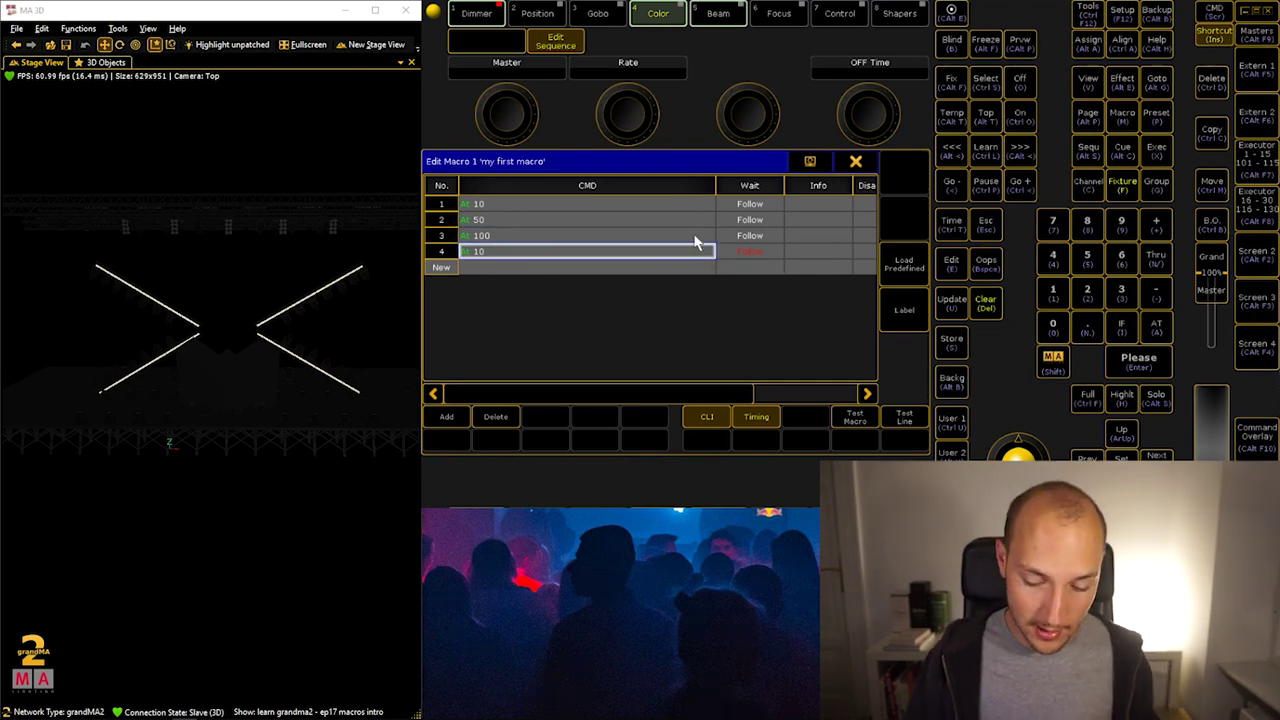
pyautogui.click(758, 251)
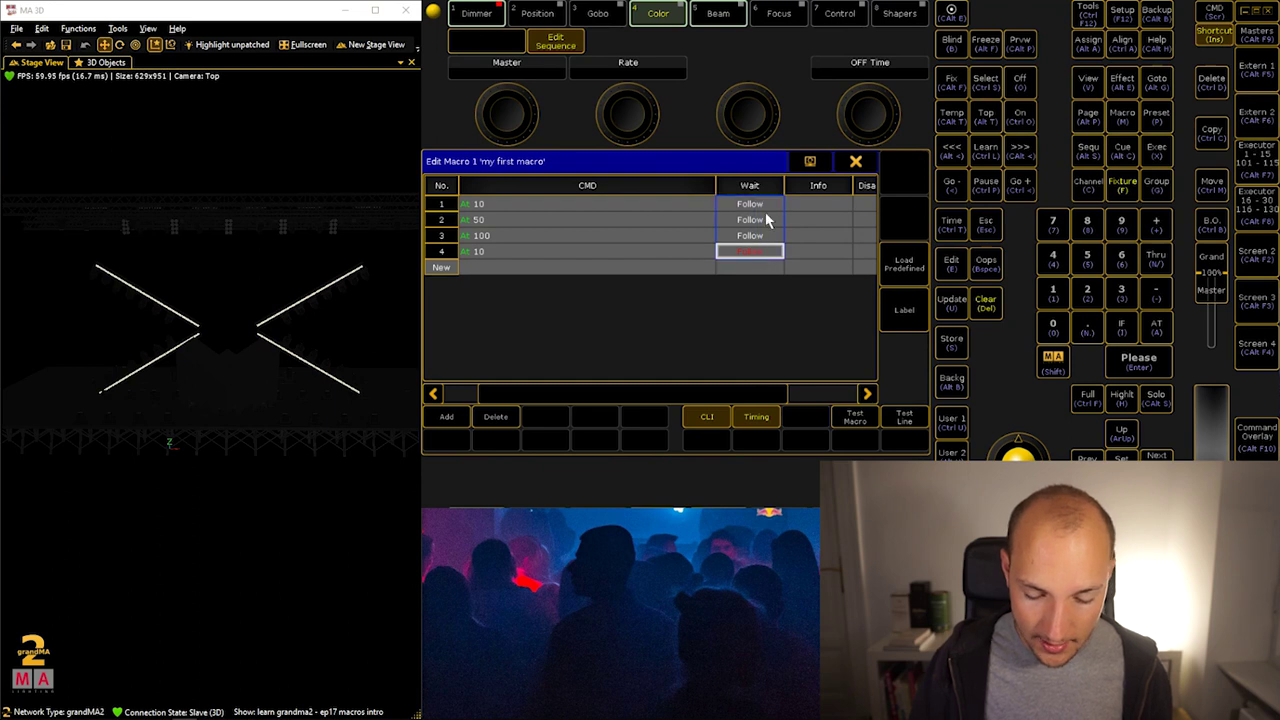
# Change the Wait of macro lines 1–3 from Follow to Go
pyautogui.click(750, 255)
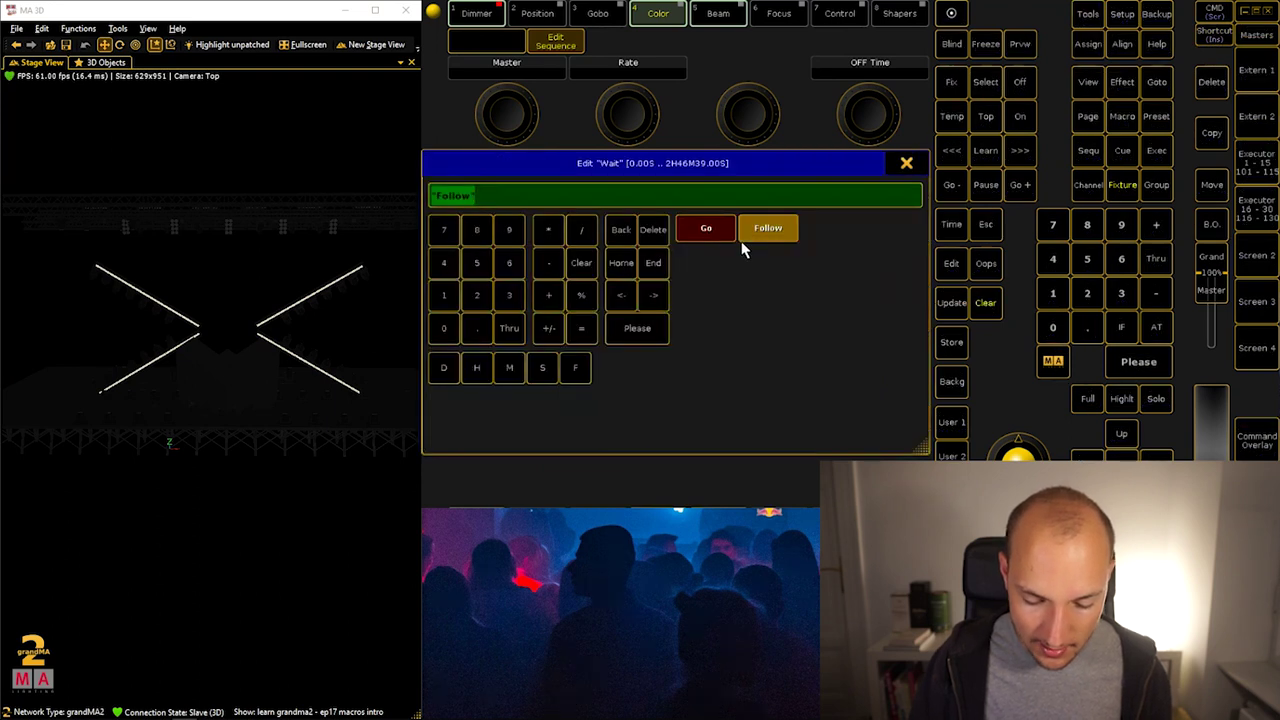
pyautogui.click(706, 229)
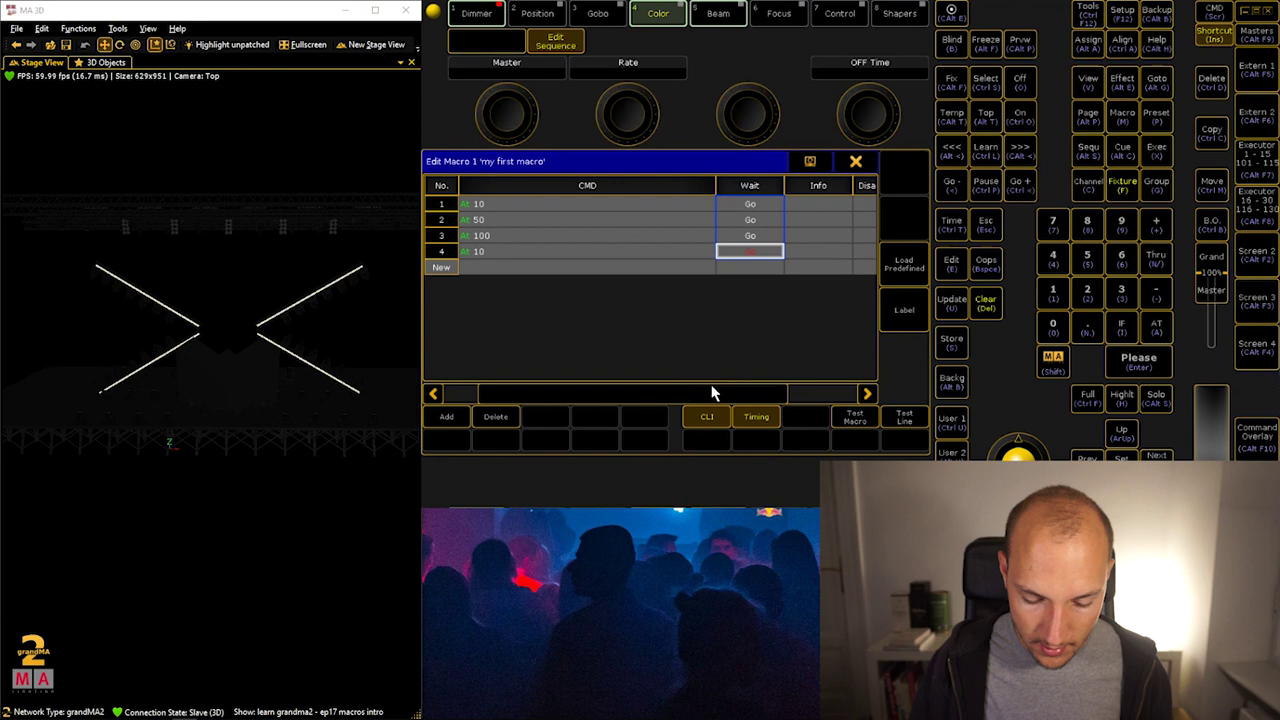
pyautogui.moveTo(781, 385); pyautogui.dragTo(714, 386)
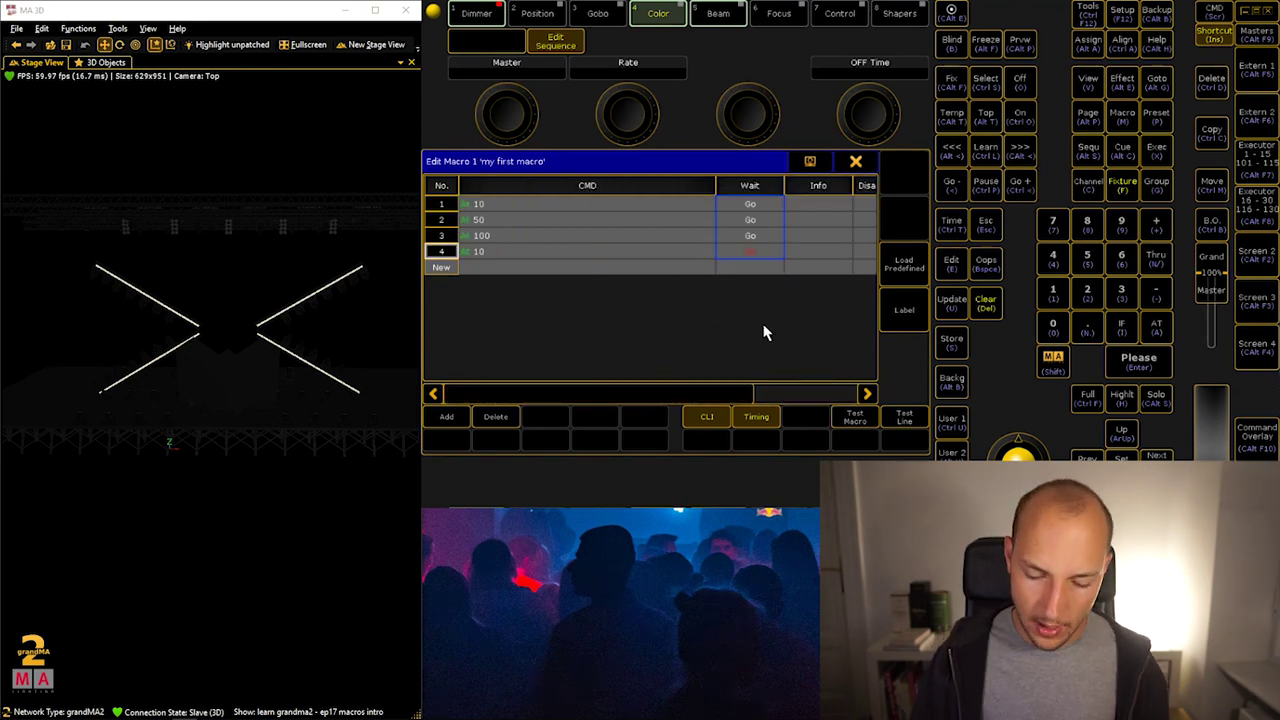
pyautogui.click(736, 266)
pyautogui.click(547, 205)
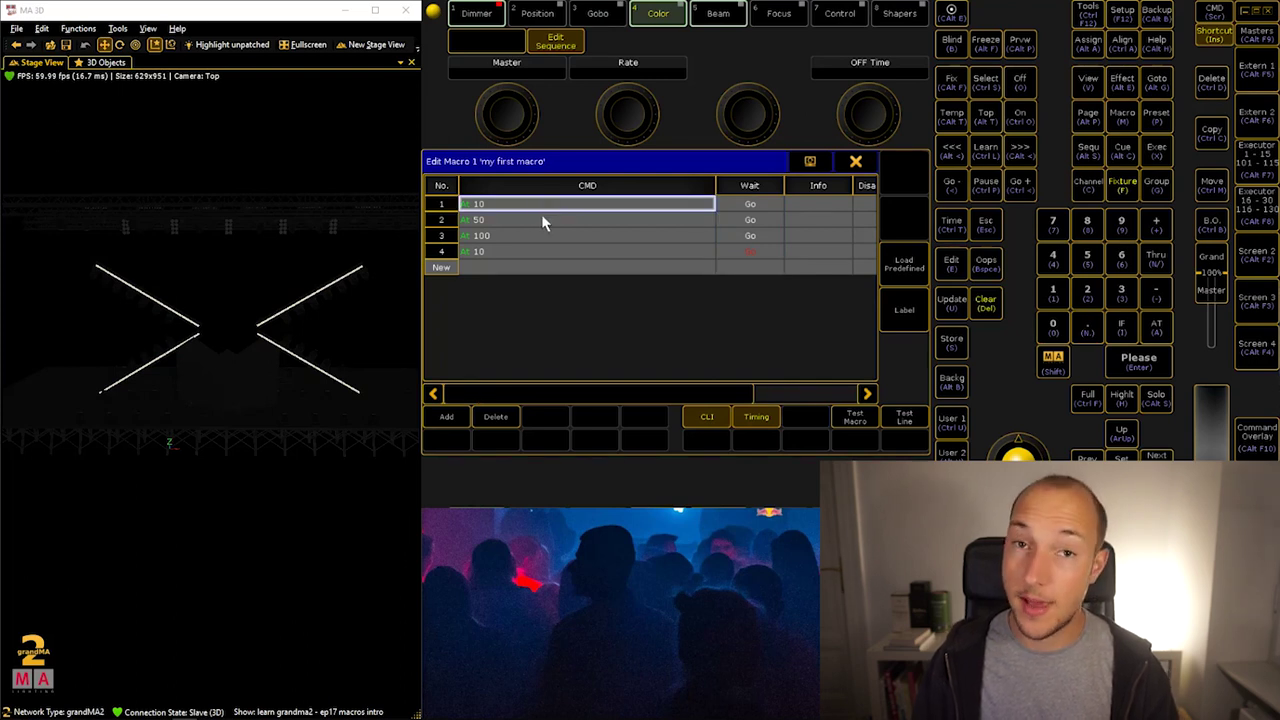
# Close the macro editor, trial-run 'my first macro' from the pool, then stop it
pyautogui.click(856, 162)
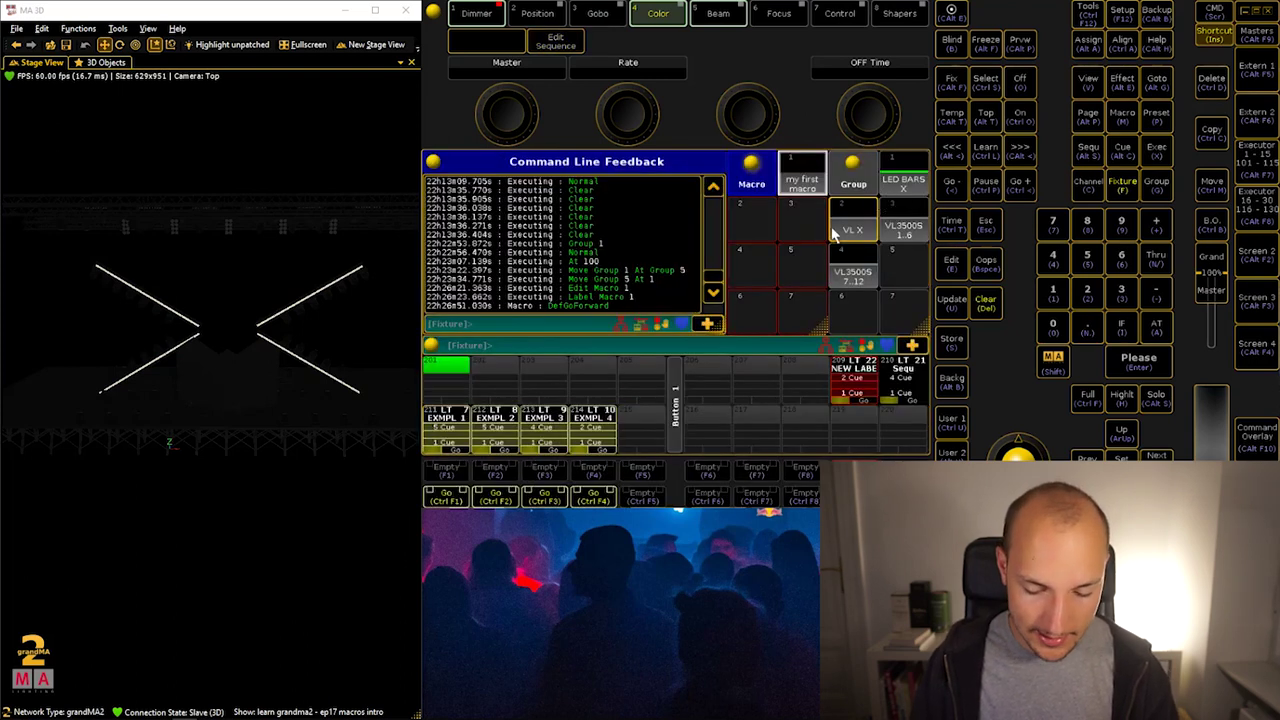
pyautogui.click(810, 188)
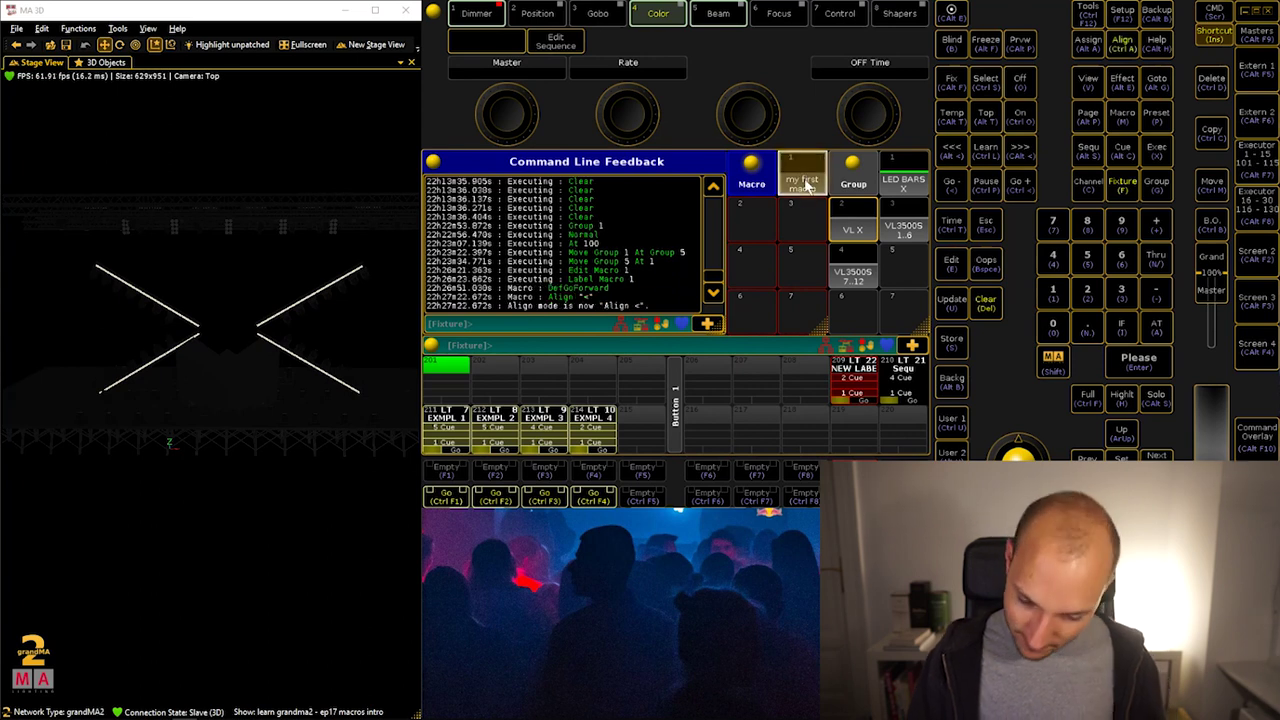
pyautogui.click(762, 386)
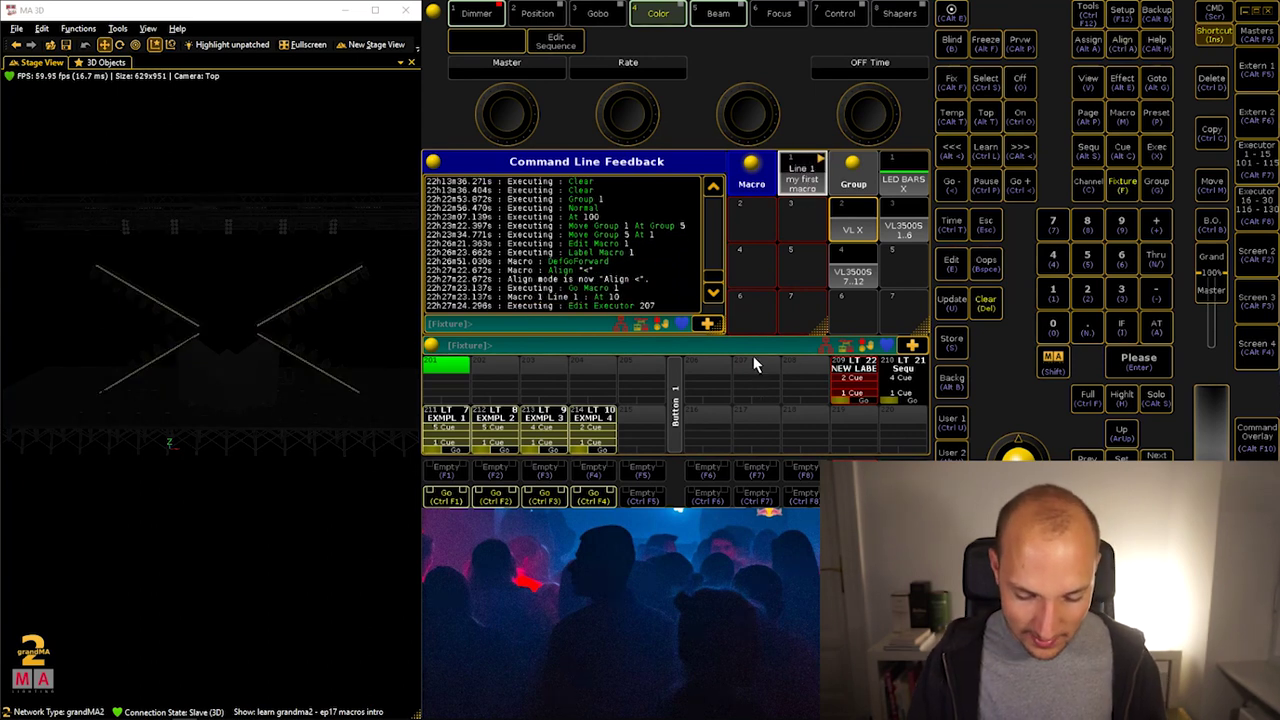
pyautogui.click(856, 163)
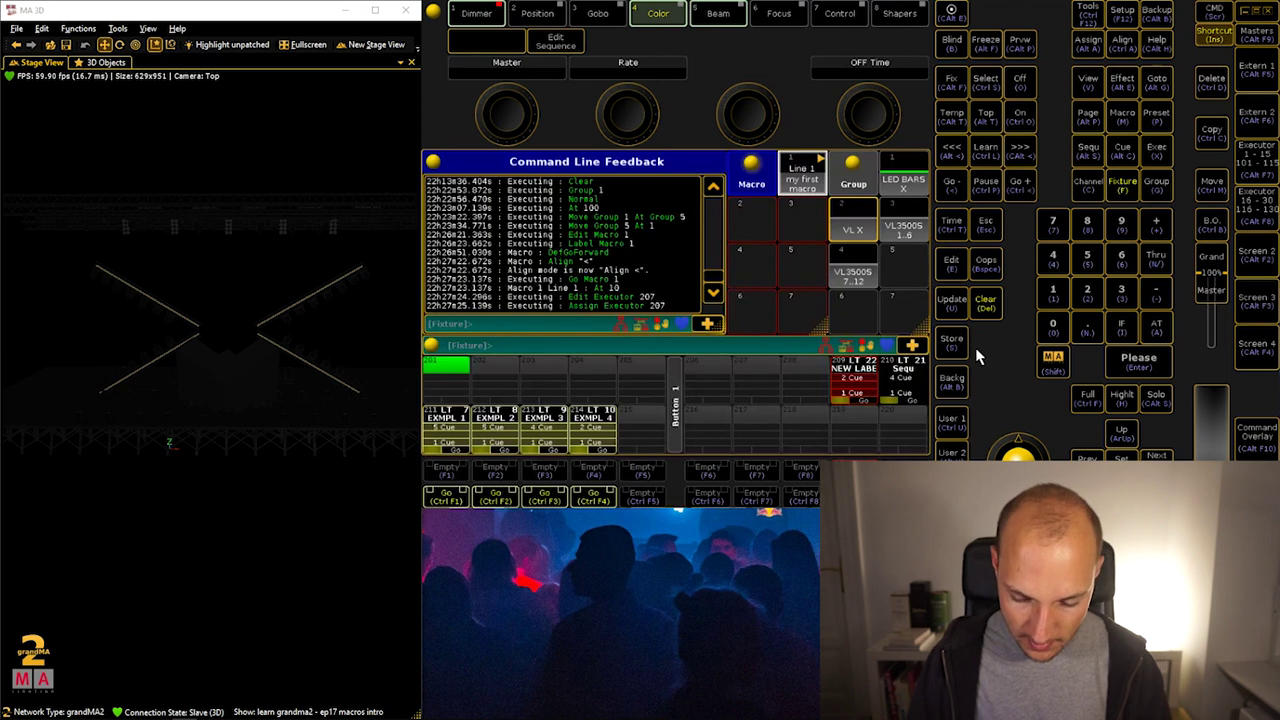
pyautogui.press('Delete')
pyautogui.press('Delete')
pyautogui.press('Delete')
pyautogui.press('Delete')
pyautogui.press('Delete')
pyautogui.press('Escape')
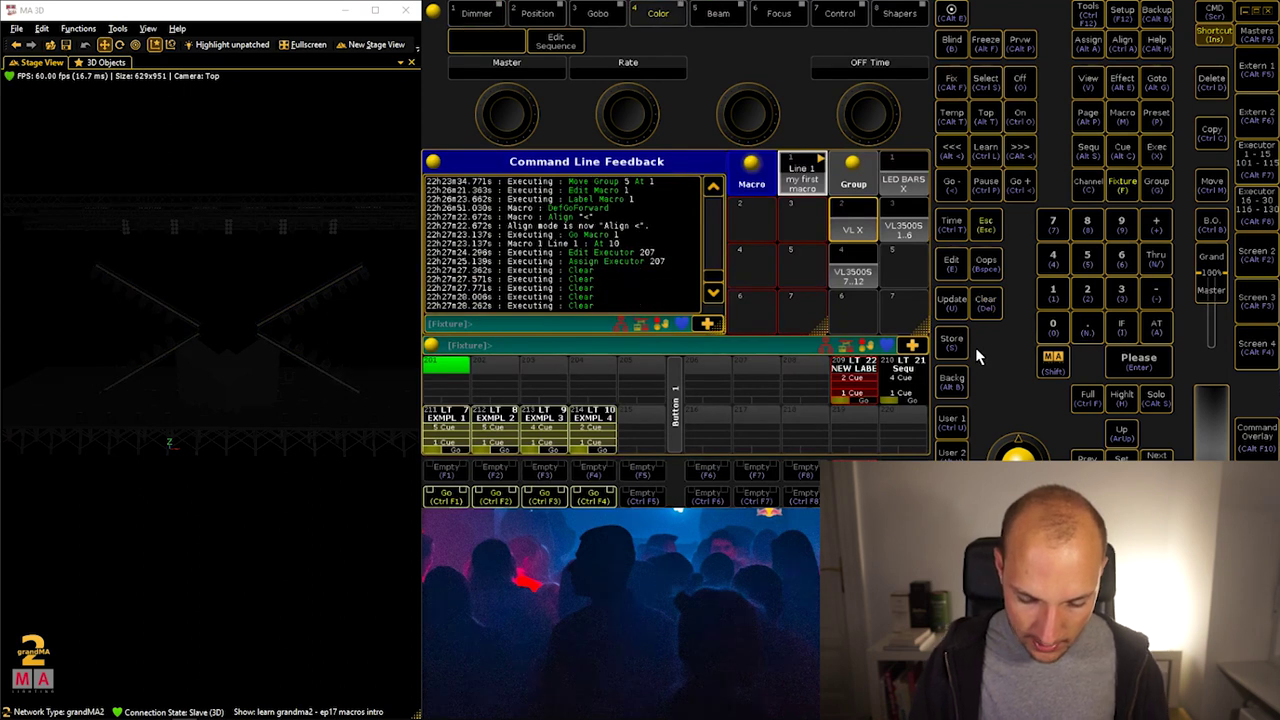
pyautogui.click(812, 186)
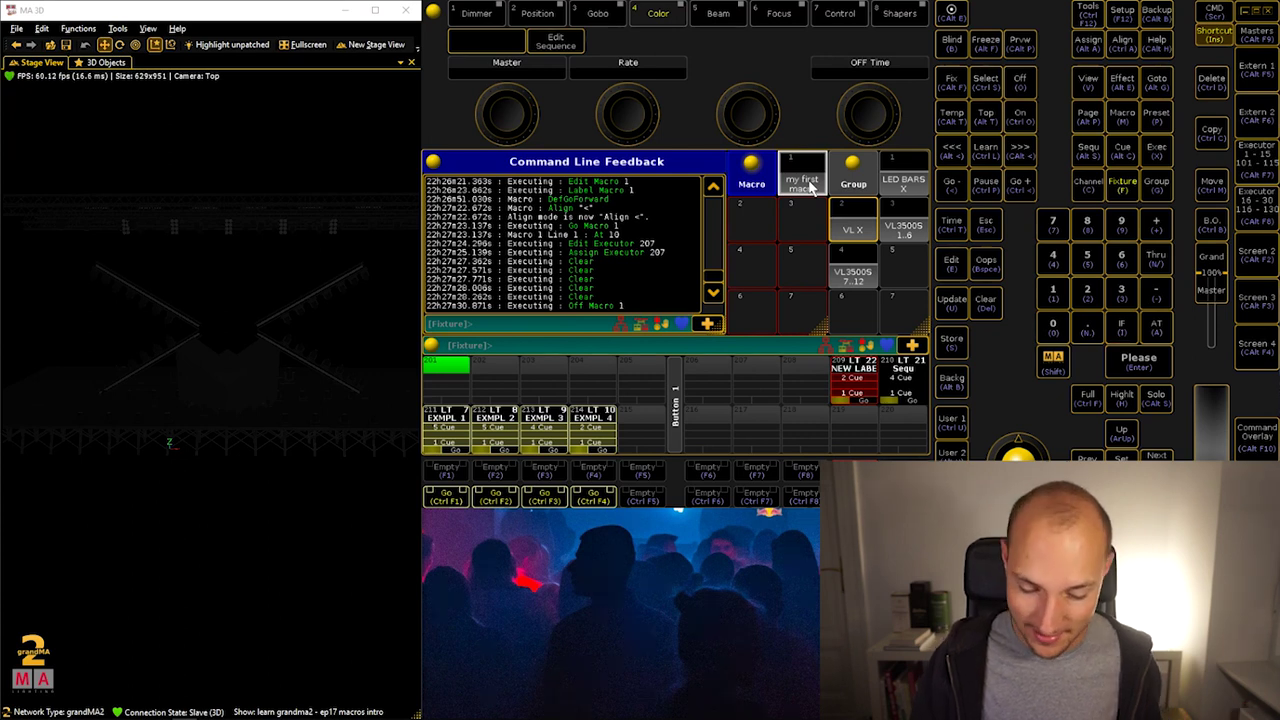
# Assign 'my first macro' to executor 206 and select the VL X group
pyautogui.hotkey('alt', 'a')
pyautogui.click(812, 186)
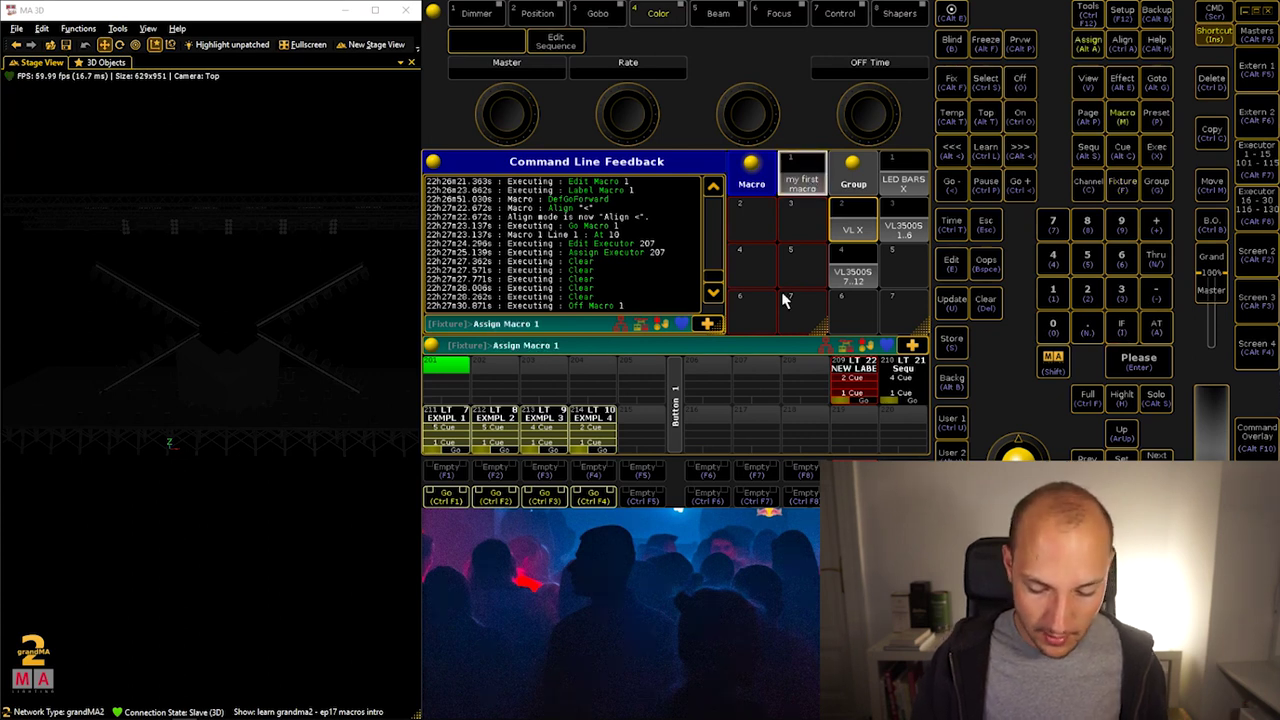
pyautogui.click(731, 392)
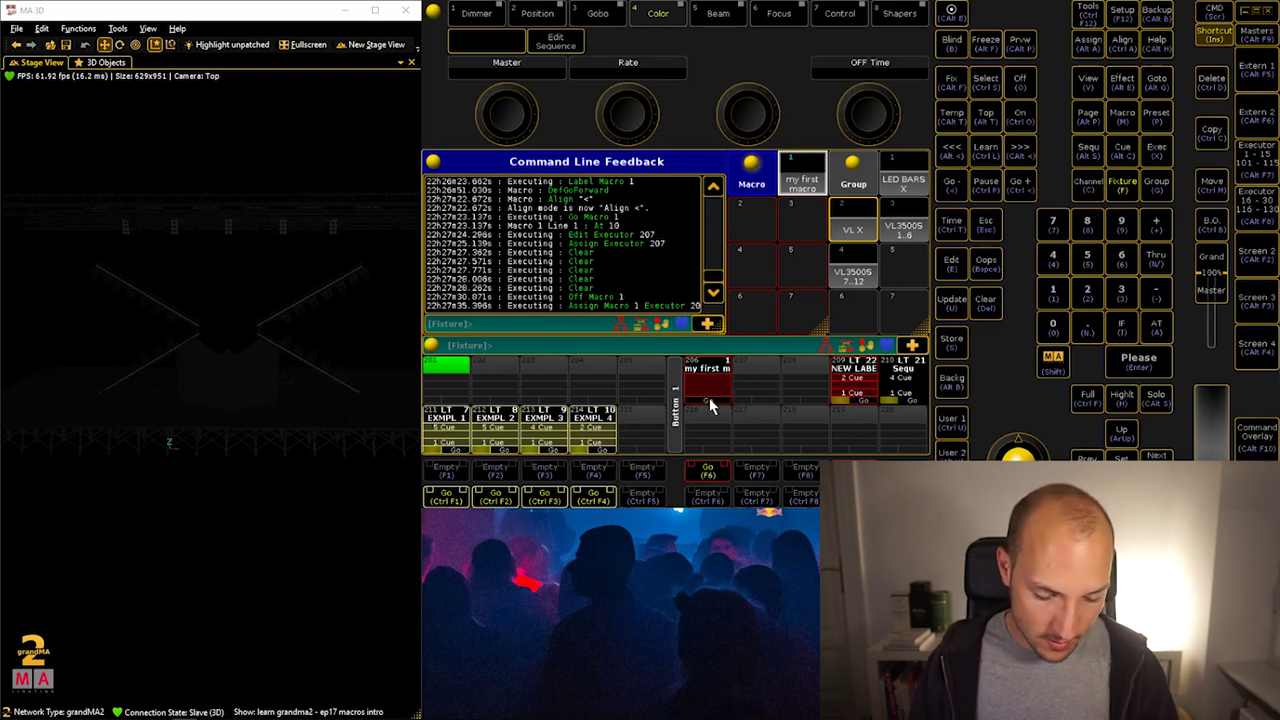
pyautogui.click(918, 185)
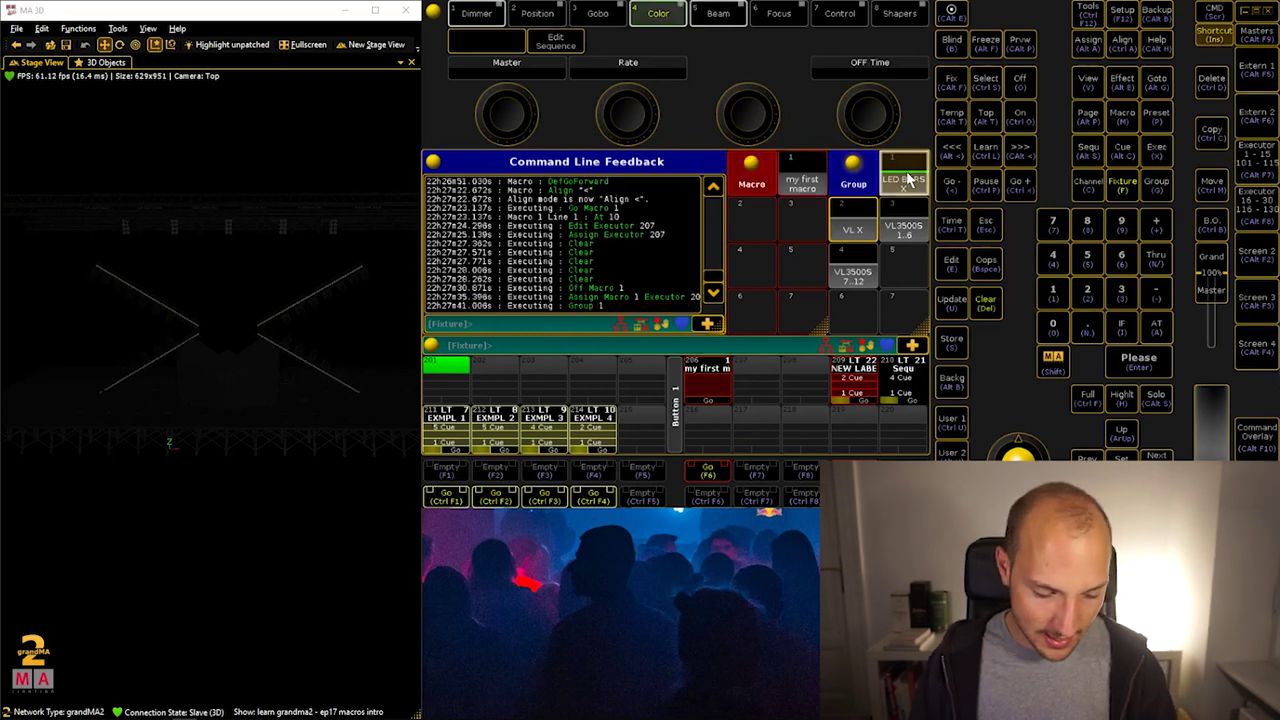
pyautogui.click(906, 230)
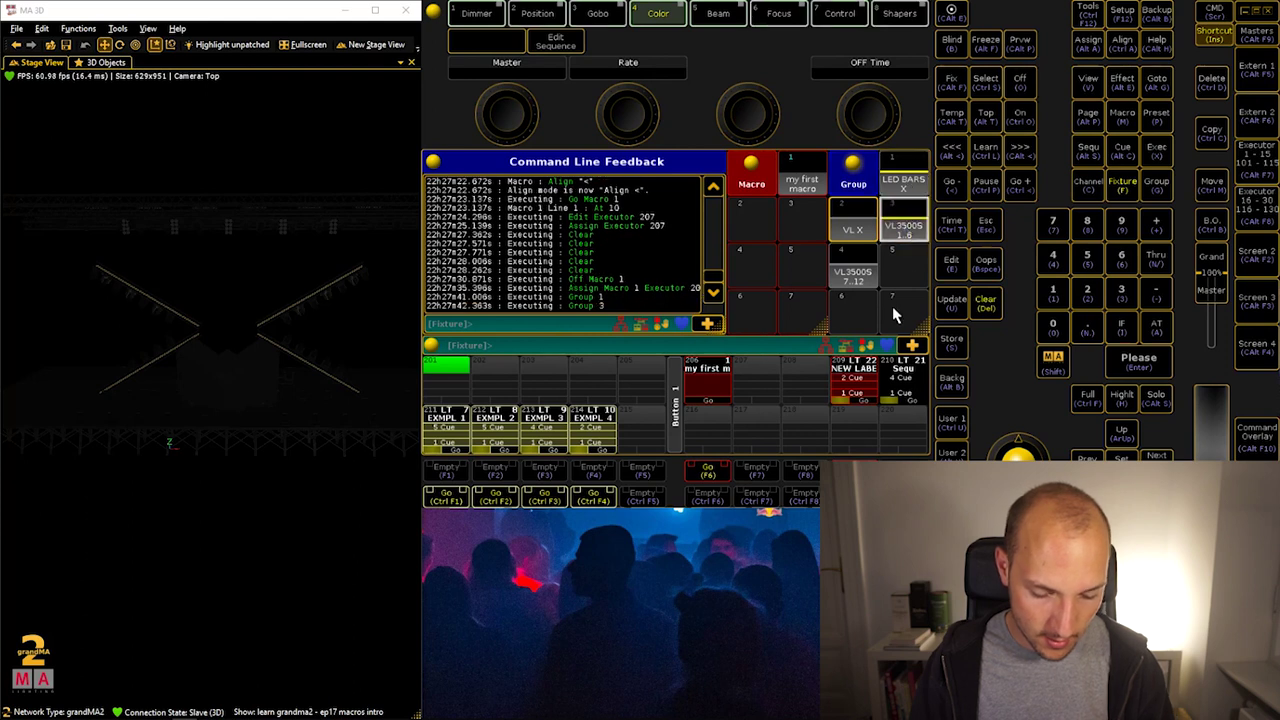
pyautogui.press('Delete')
pyautogui.press('Delete')
pyautogui.click(866, 228)
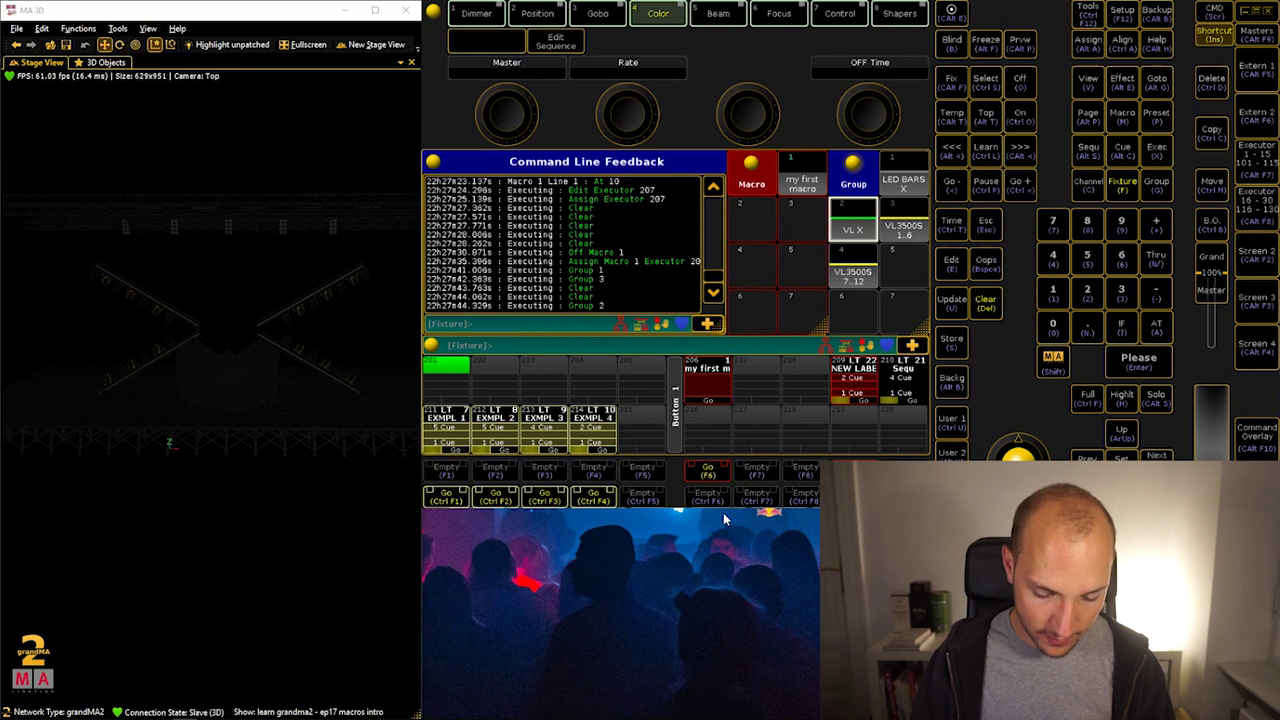
# Step executor 206 through the four lines: At 10, At 50, At 100, At 10
pyautogui.click(708, 398)
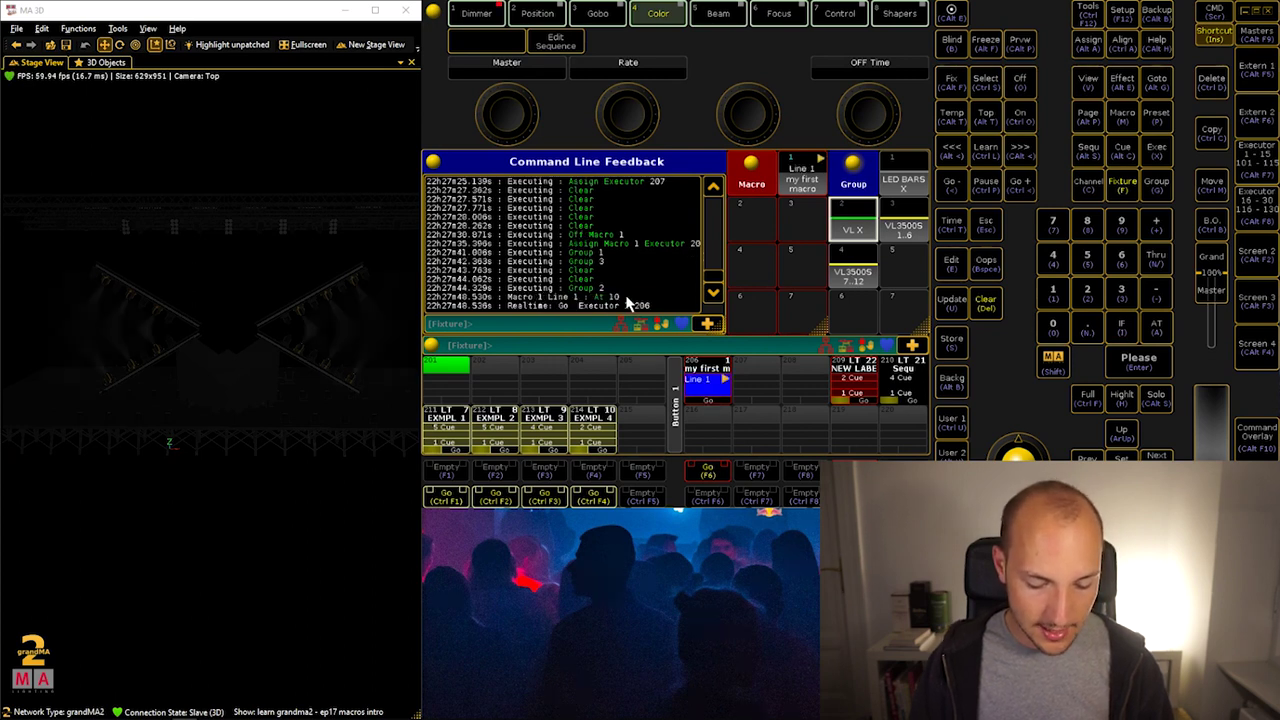
pyautogui.click(715, 401)
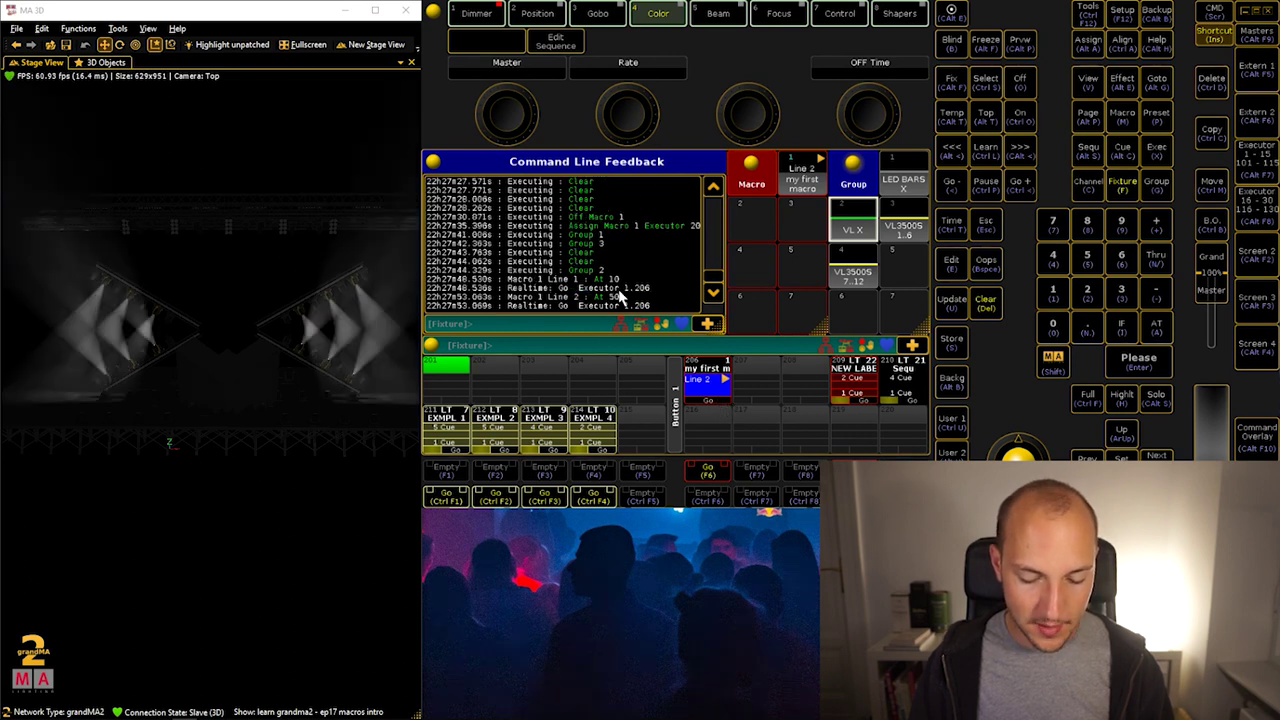
pyautogui.click(708, 405)
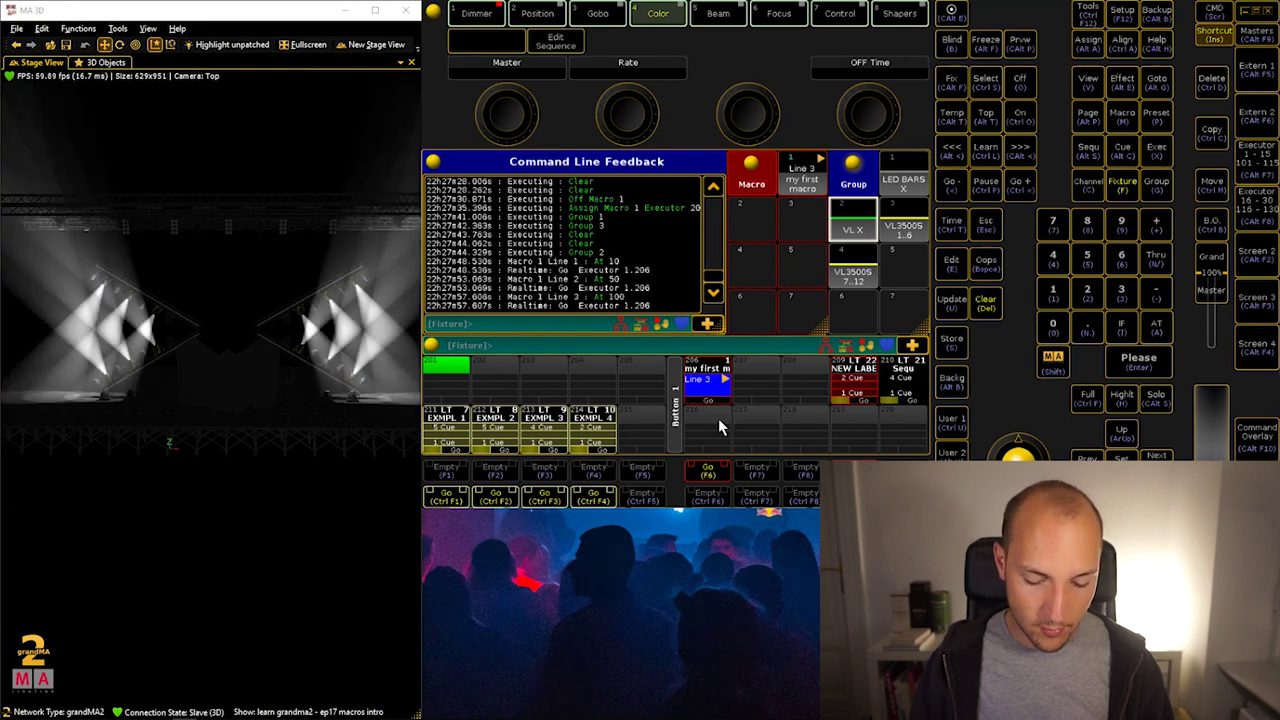
pyautogui.click(708, 405)
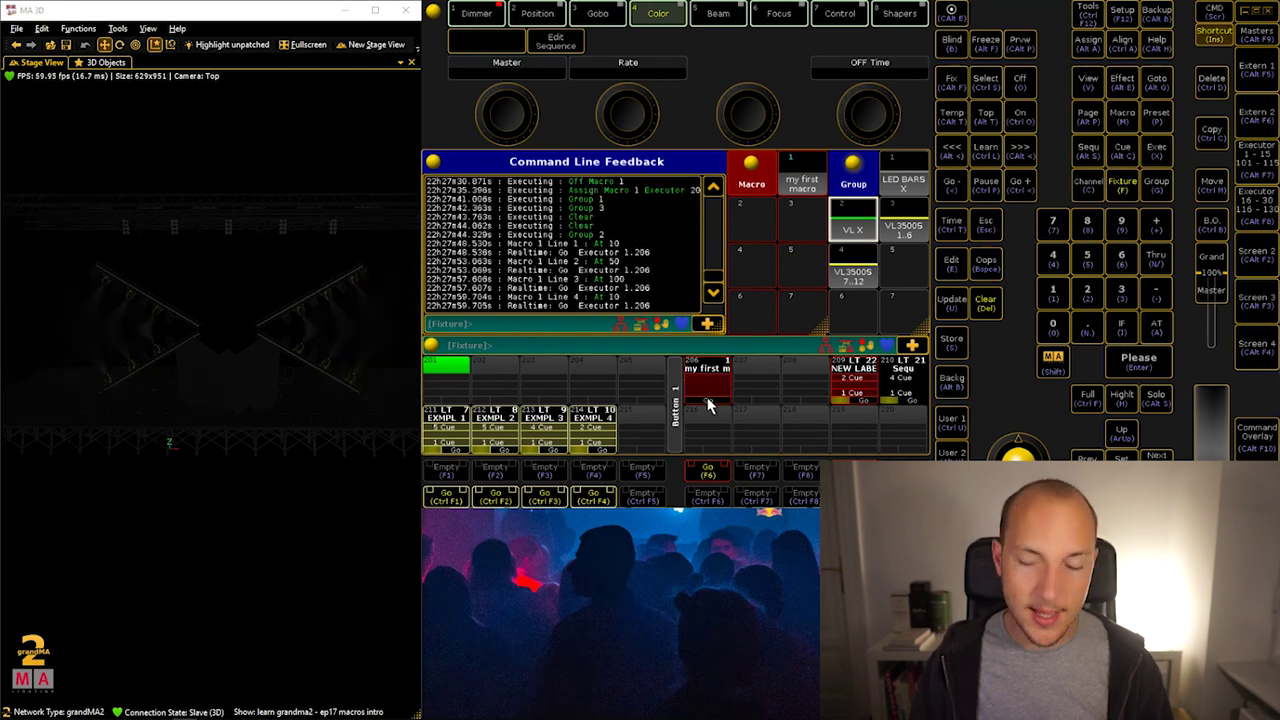
# Run the macro on executor 206 again with its Go button
pyautogui.click(708, 405)
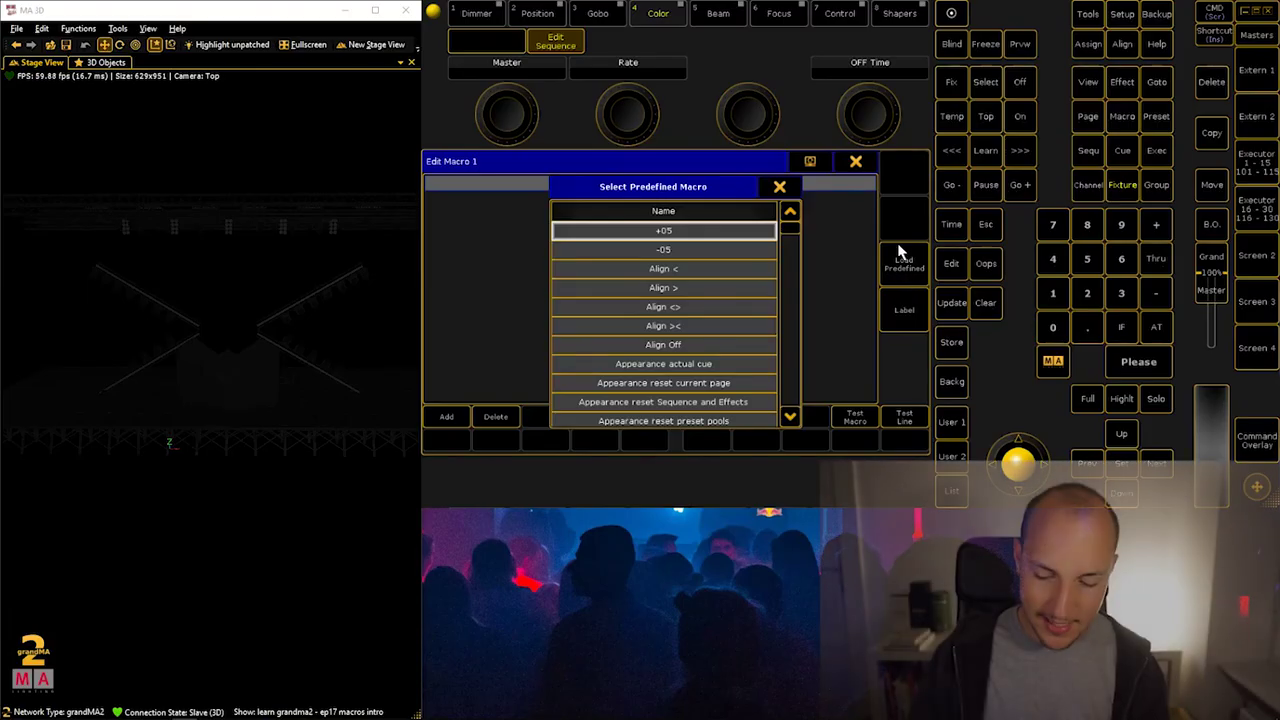
# Load the predefined Help macro into macro 1 and close the macro editor
pyautogui.click(780, 187)
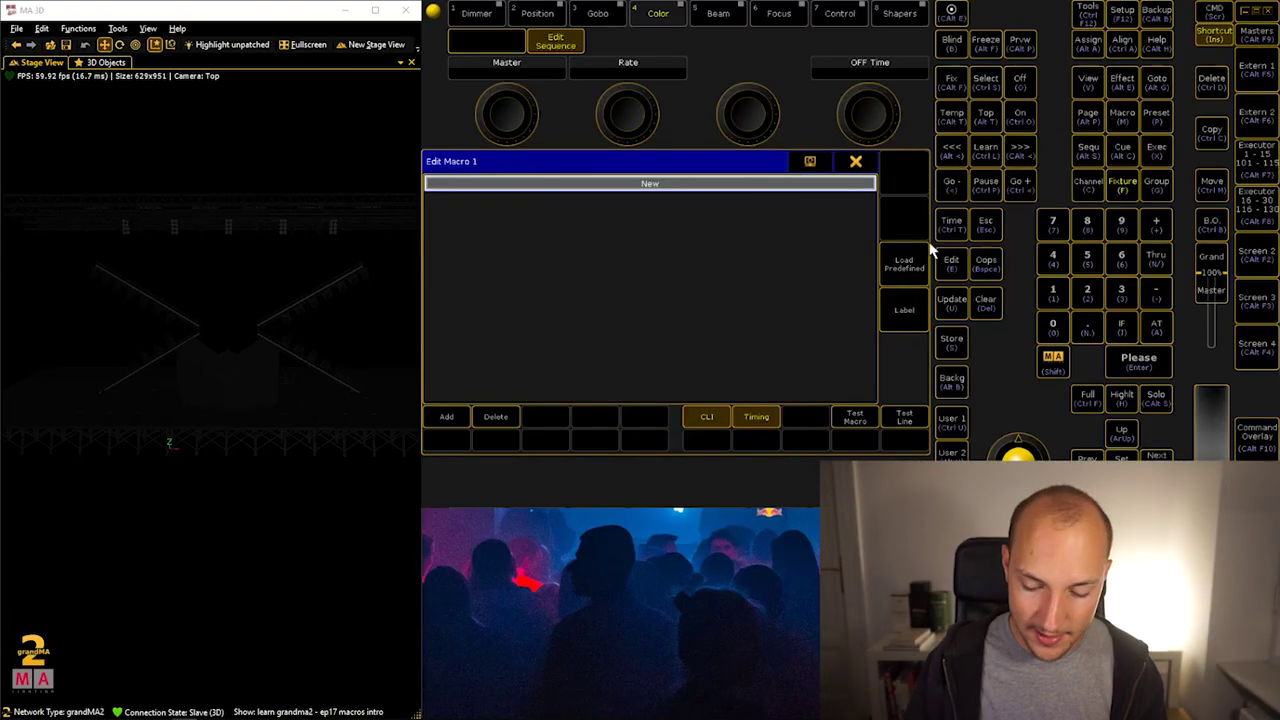
pyautogui.click(885, 262)
pyautogui.moveTo(790, 234); pyautogui.dragTo(803, 298)
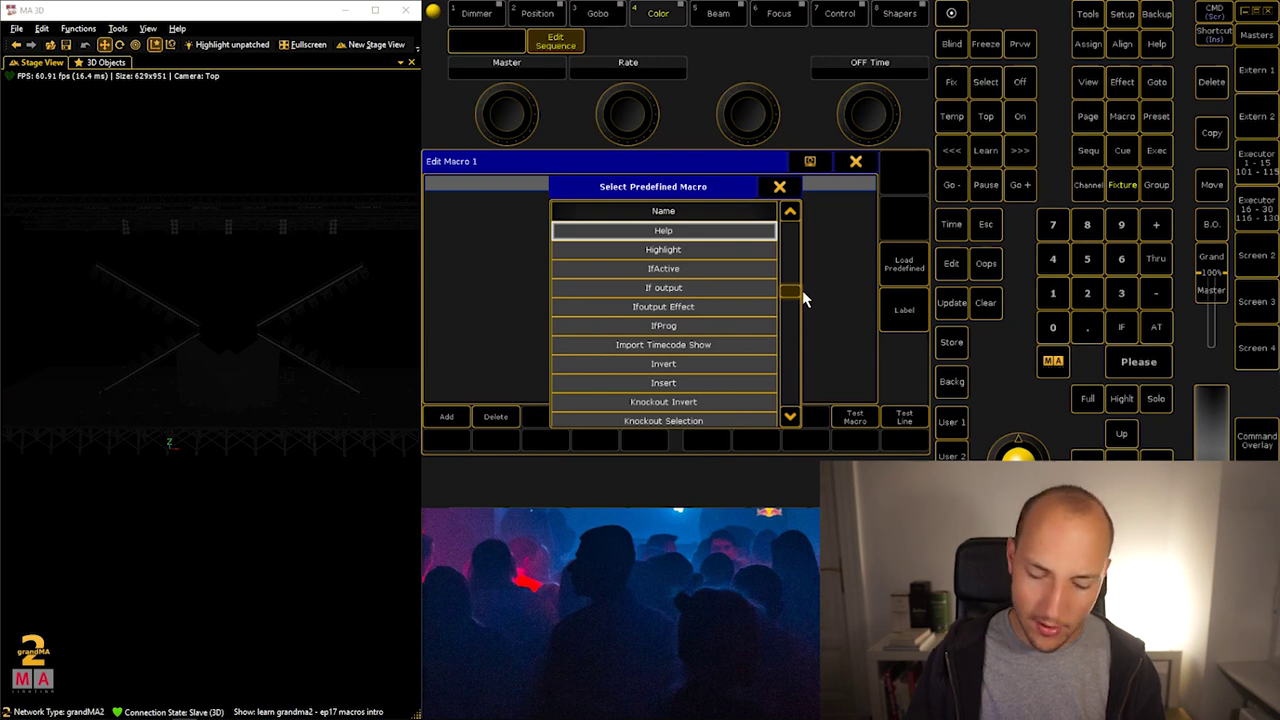
pyautogui.click(679, 234)
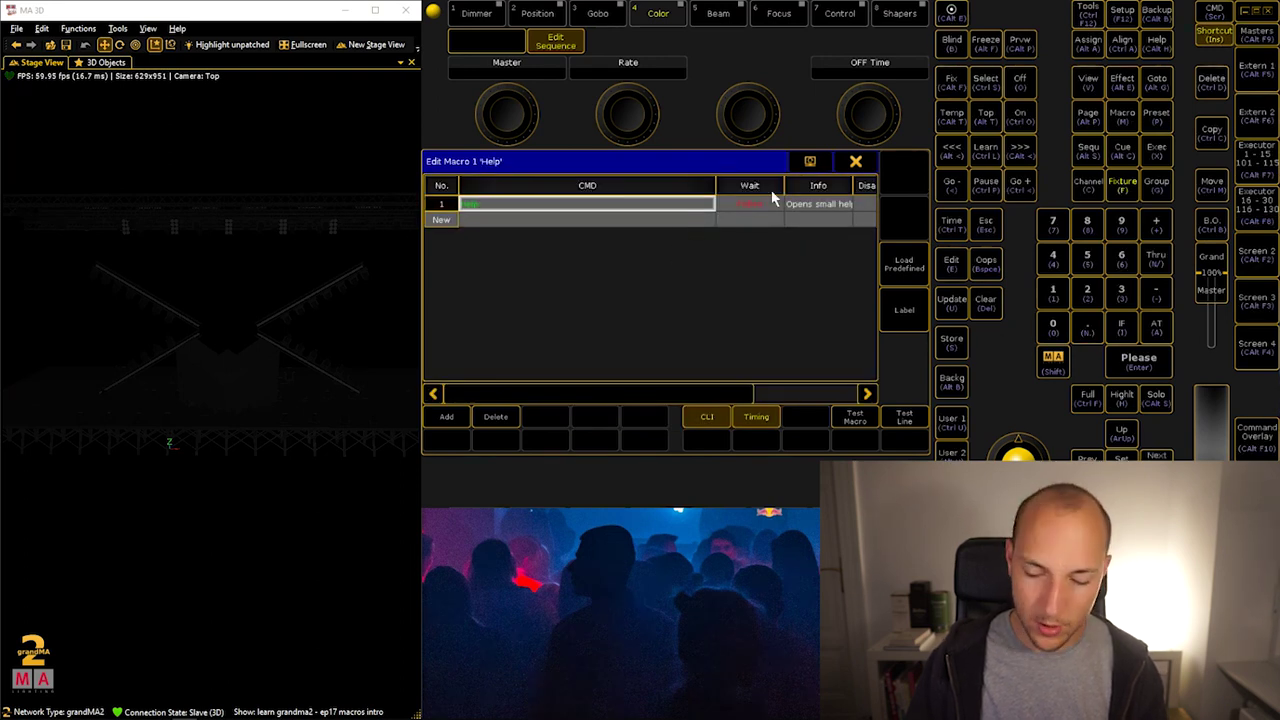
pyautogui.click(856, 162)
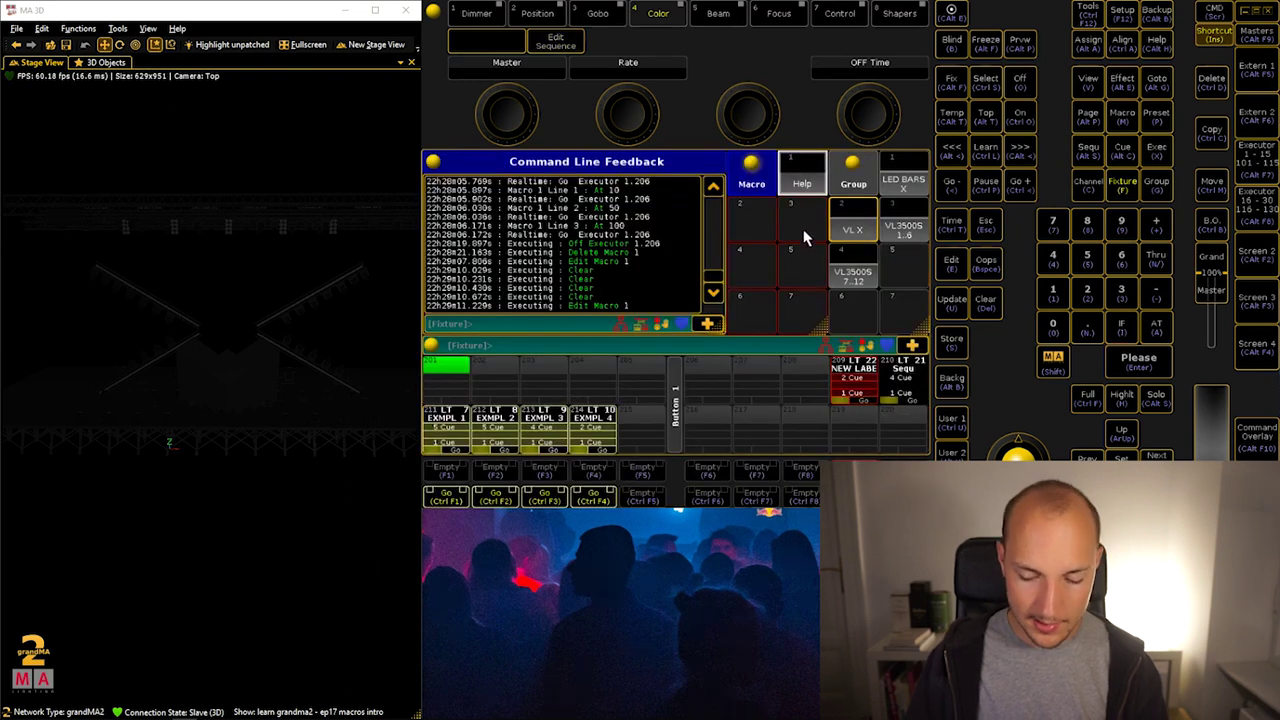
pyautogui.click(806, 175)
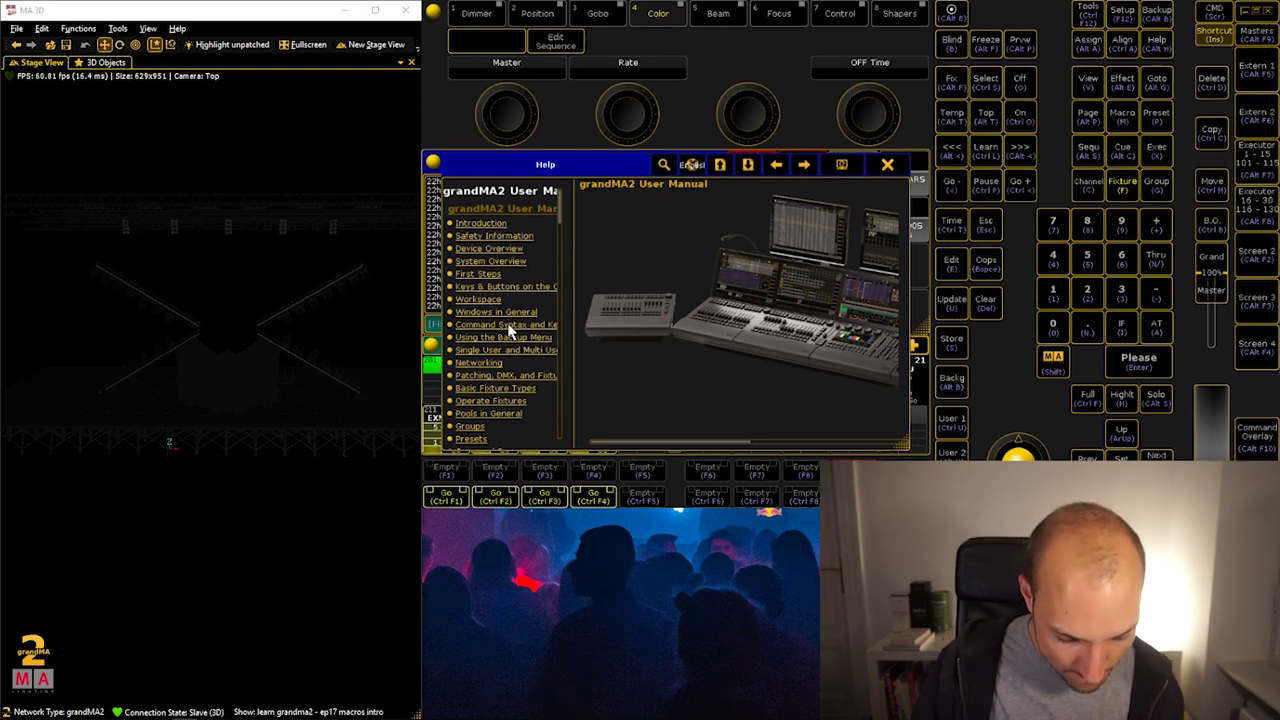
pyautogui.click(508, 326)
pyautogui.click(505, 350)
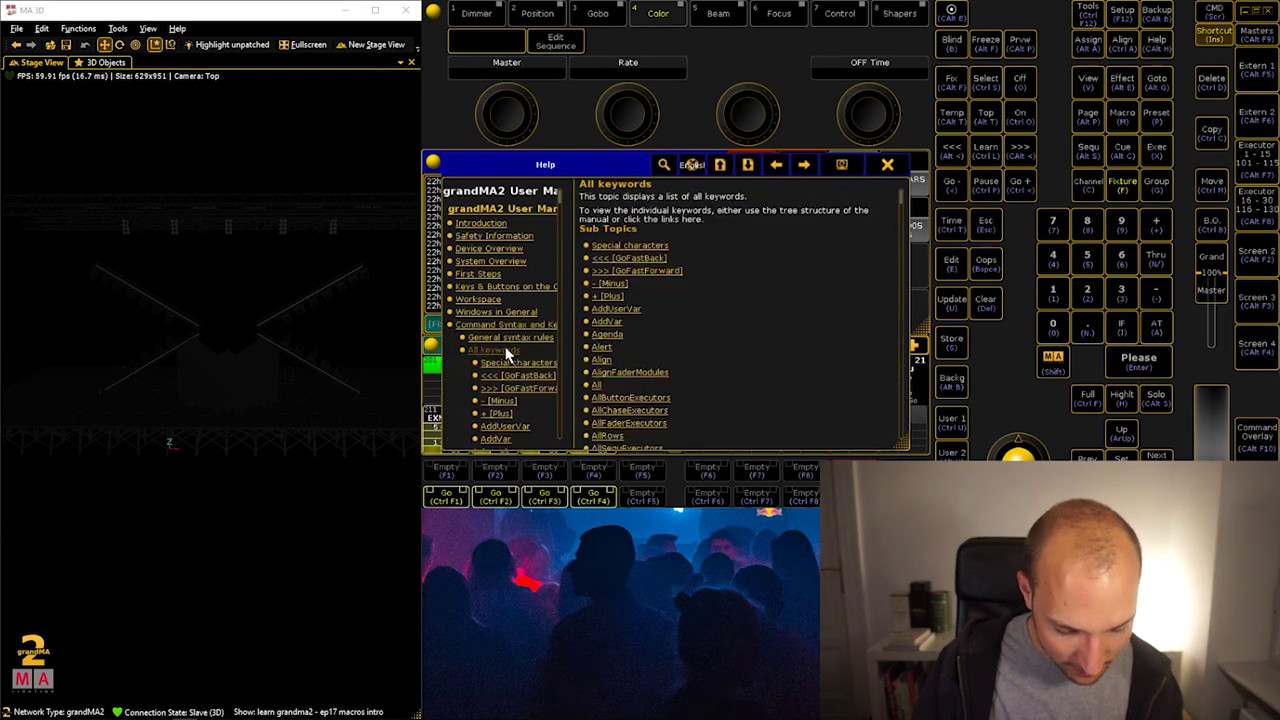
pyautogui.scroll(-5, 700, 320)
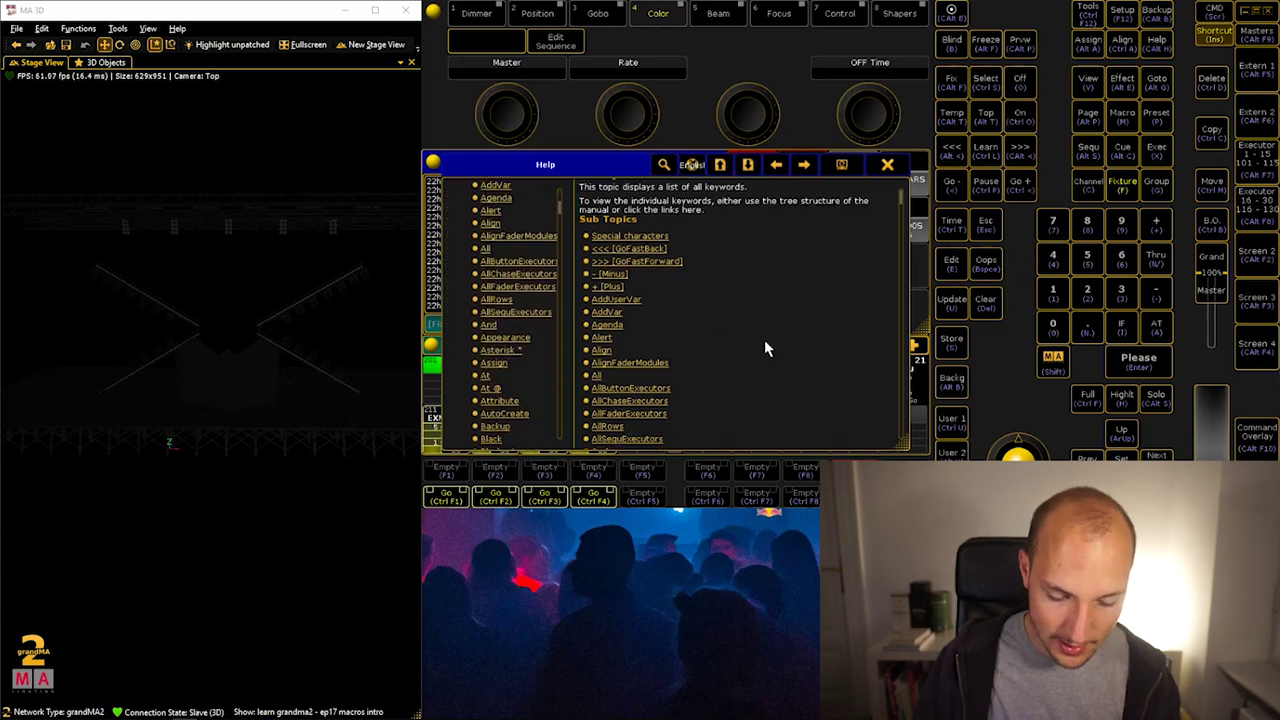
pyautogui.scroll(-5, 763, 347)
pyautogui.scroll(-15, 763, 347)
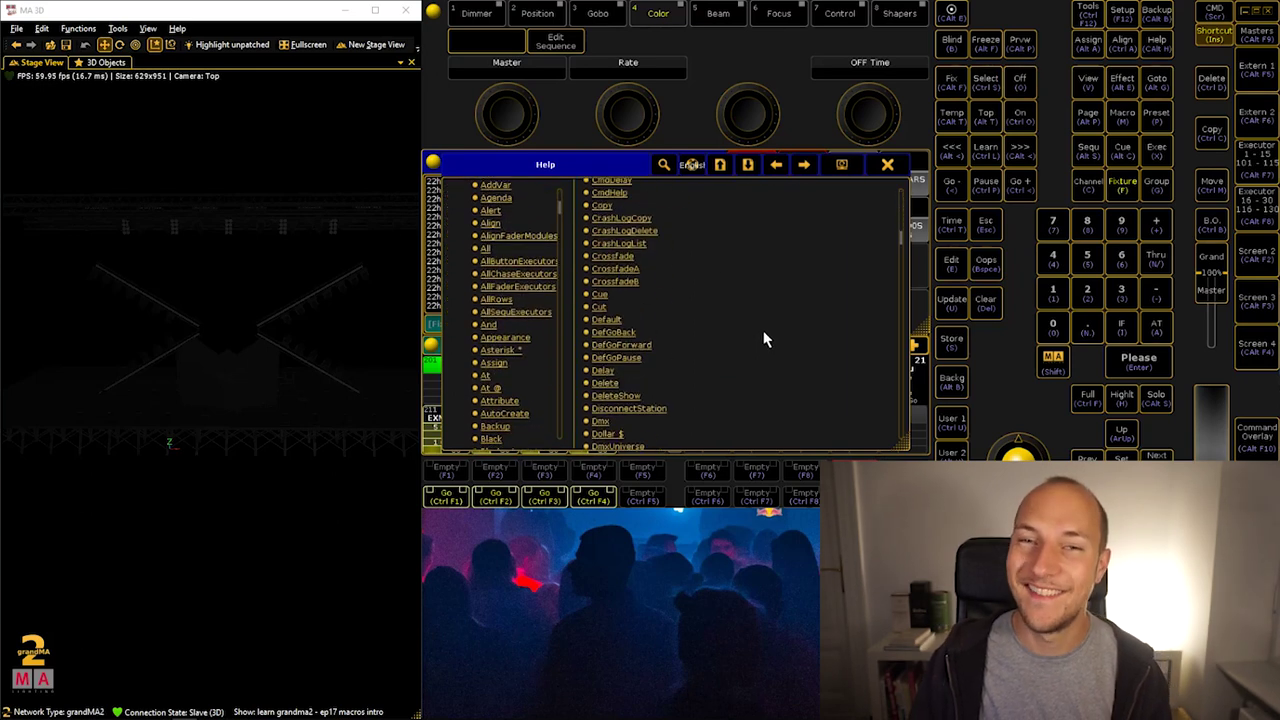
pyautogui.scroll(-2, 772, 334)
pyautogui.press('Escape')
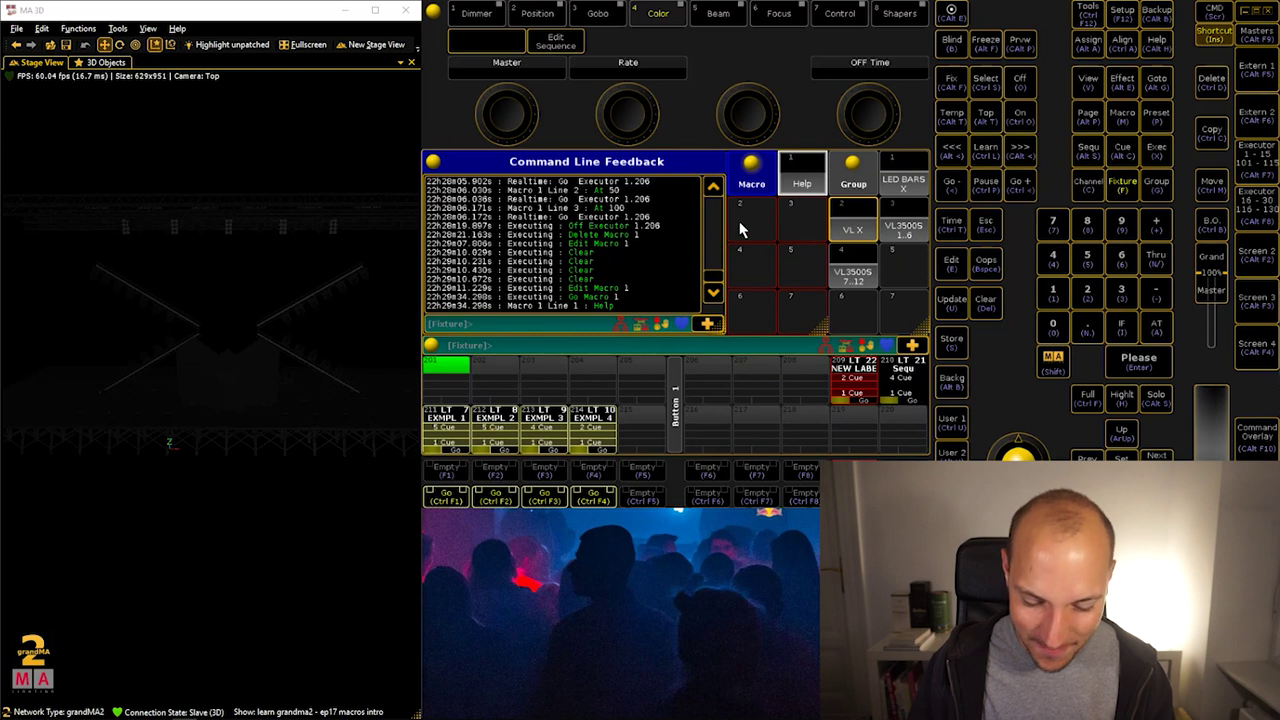
# Load the predefined Align >< macro into macro 2 and close the editor
pyautogui.click(740, 230)
pyautogui.click(906, 262)
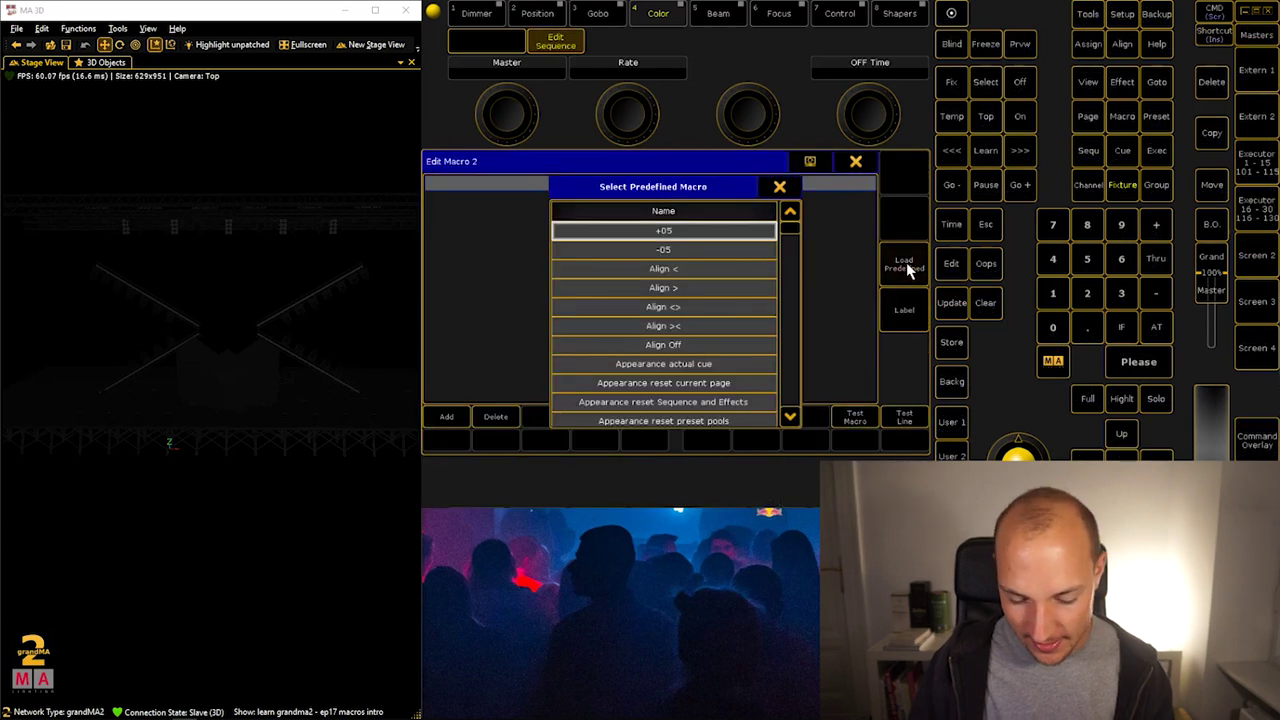
pyautogui.press('Down')
pyautogui.press('Down')
pyautogui.press('Down')
pyautogui.press('Down')
pyautogui.press('Down')
pyautogui.press('Down')
pyautogui.press('Down')
pyautogui.press('Down')
pyautogui.press('Down')
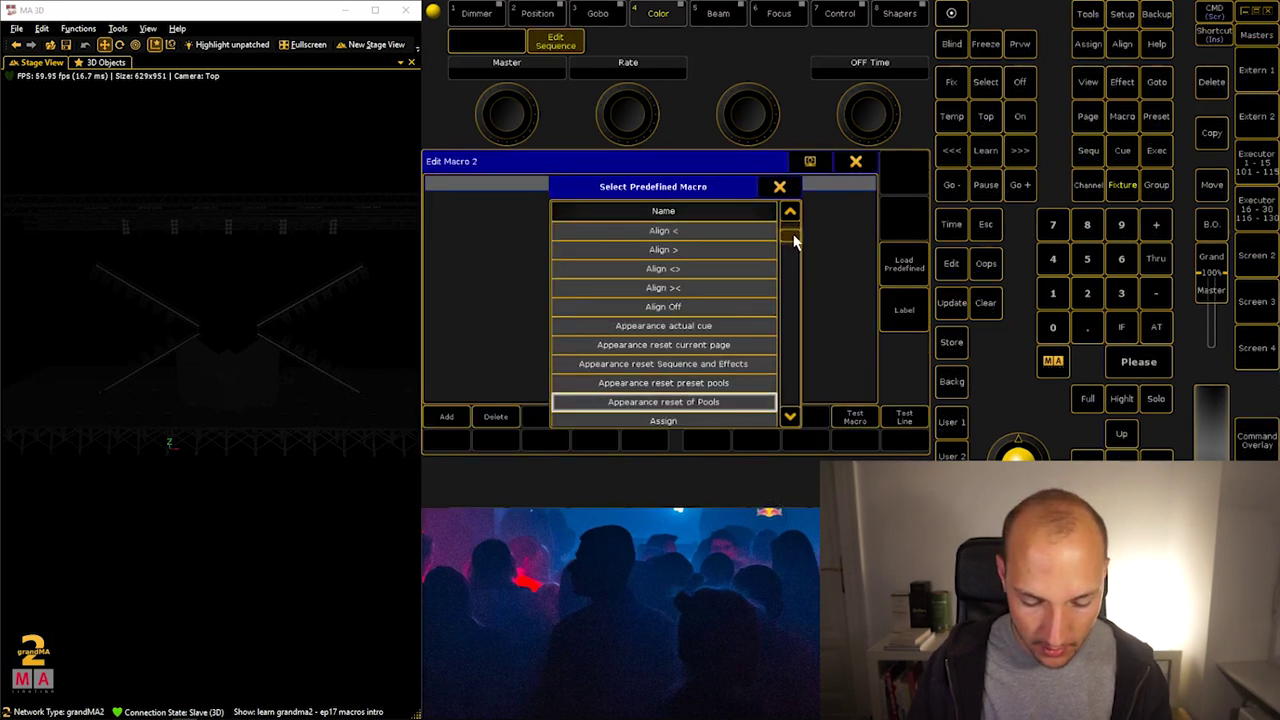
pyautogui.press('Up')
pyautogui.press('Up')
pyautogui.press('Up')
pyautogui.press('Up')
pyautogui.press('Up')
pyautogui.press('Up')
pyautogui.press('Up')
pyautogui.press('Up')
pyautogui.press('Up')
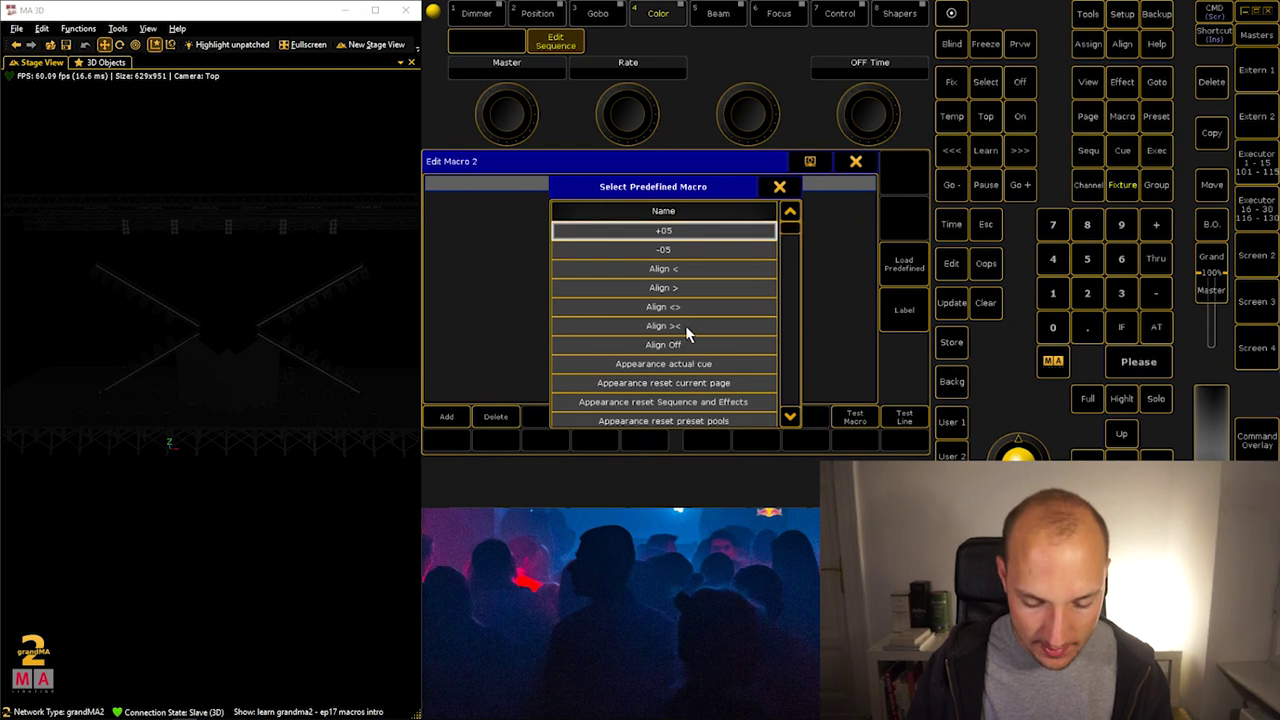
pyautogui.click(685, 325)
pyautogui.click(858, 163)
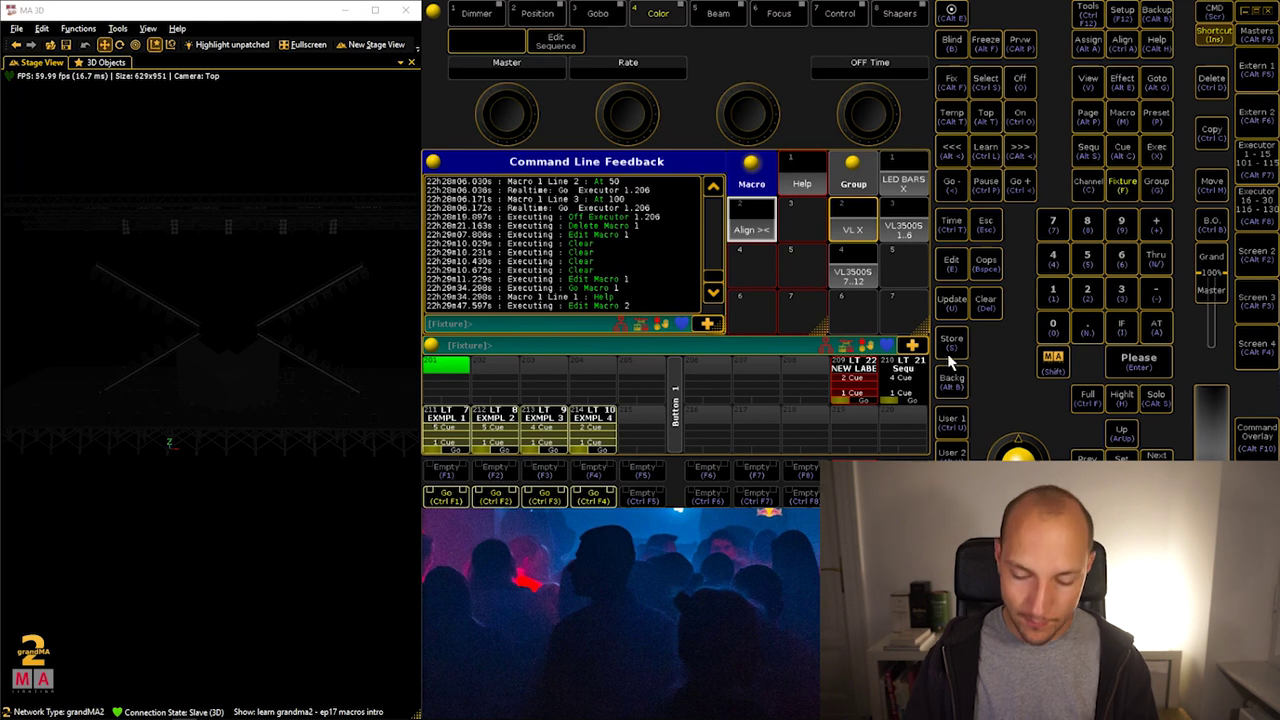
# Highlight group VL X, run Align >< and turn tilt so the fixtures fan out symmetrically
pyautogui.click(852, 222)
pyautogui.press('h')
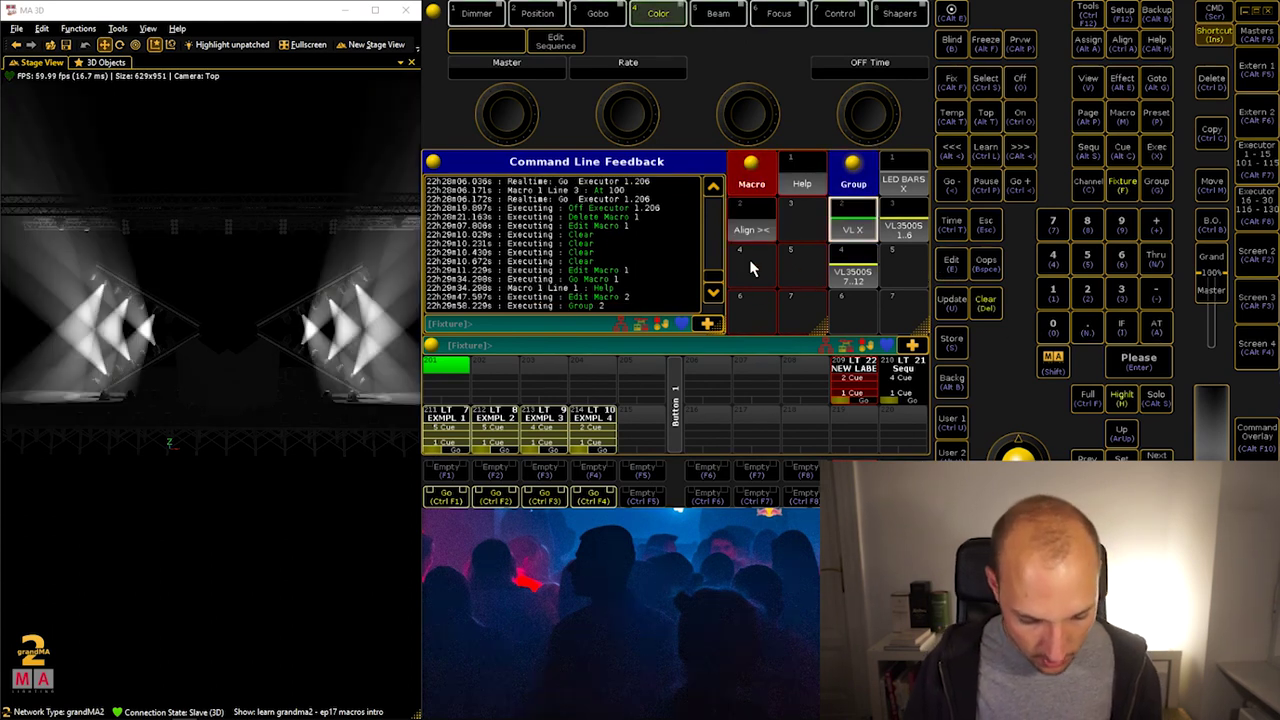
pyautogui.click(760, 230)
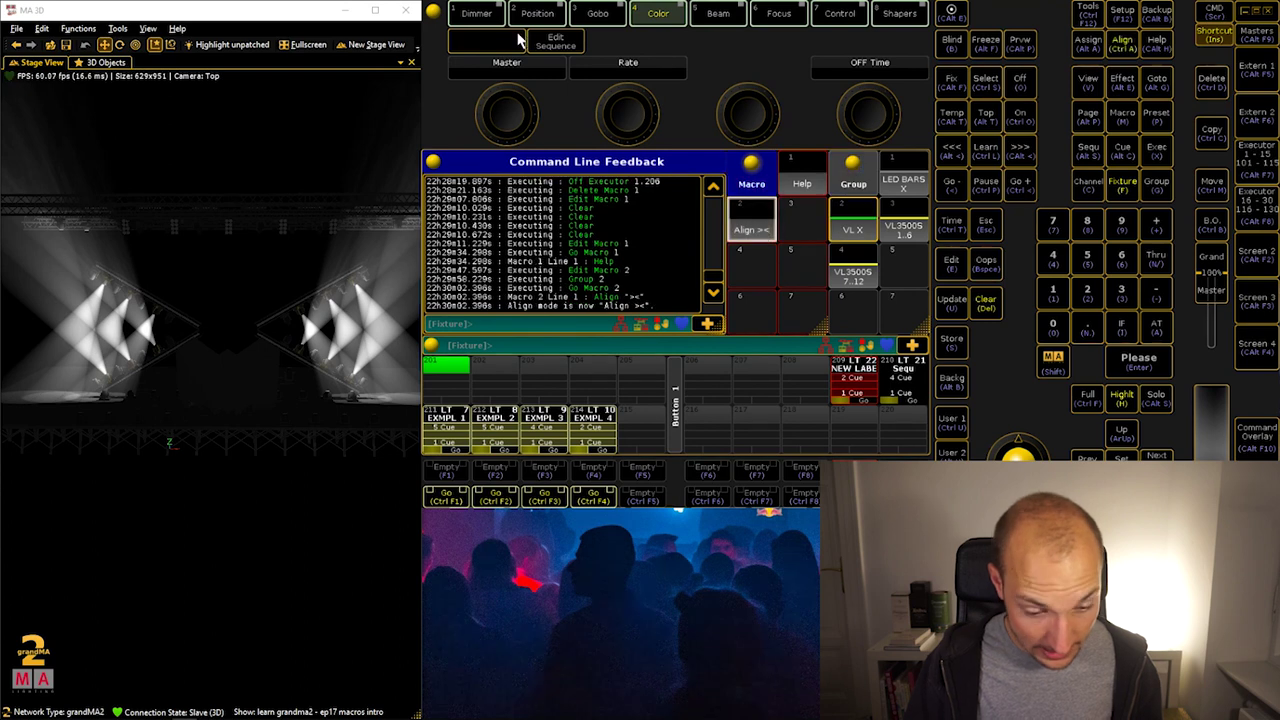
pyautogui.click(538, 14)
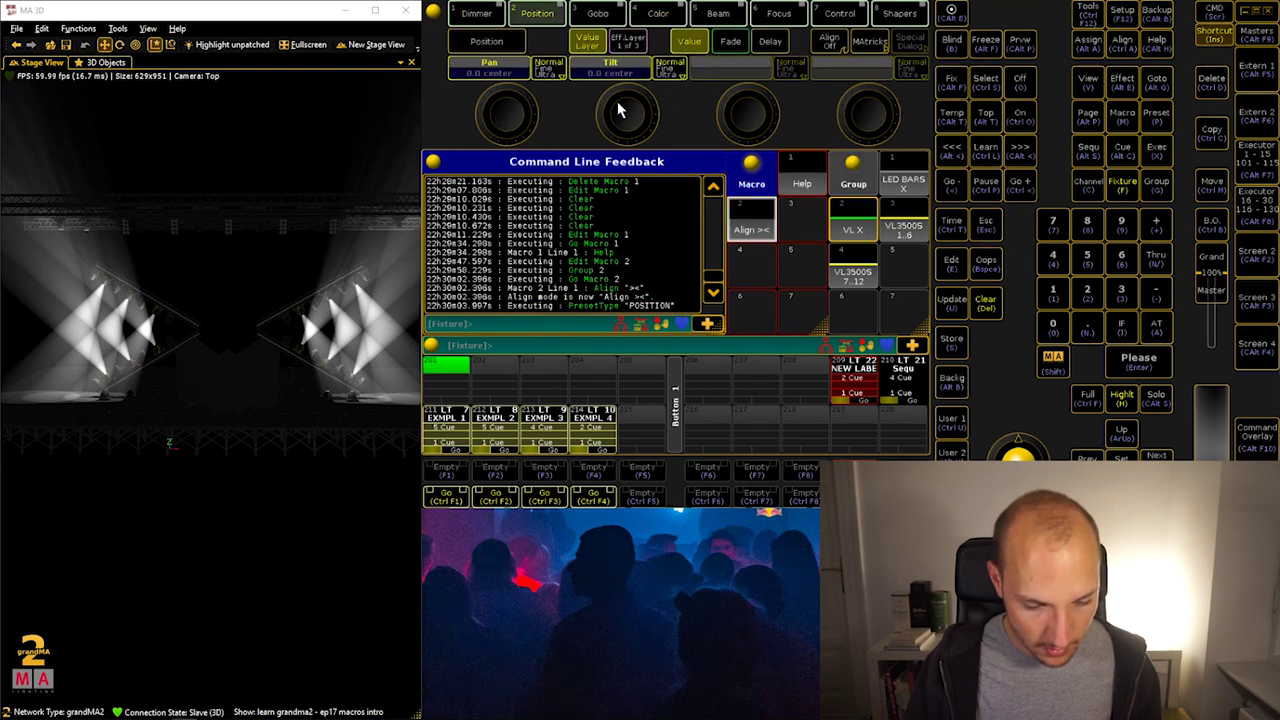
pyautogui.moveTo(619, 110); pyautogui.dragTo(788, 370)
pyautogui.click(753, 229)
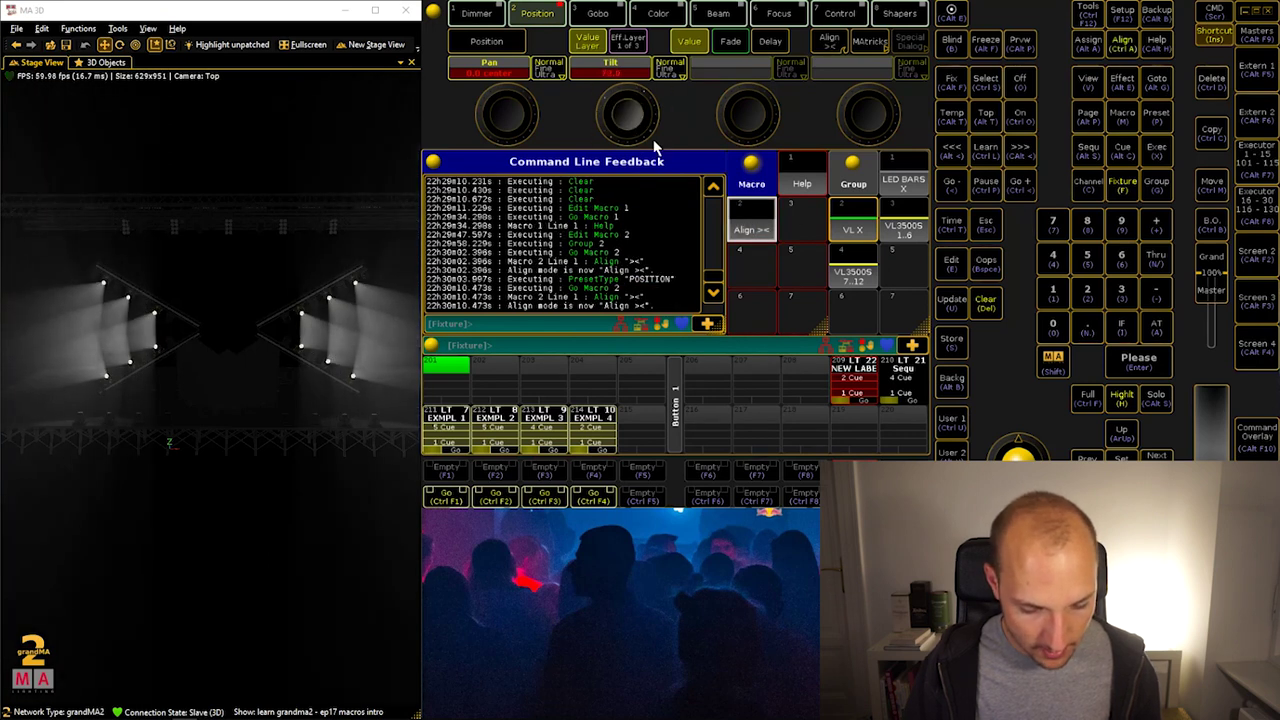
pyautogui.moveTo(653, 139); pyautogui.dragTo(606, 80)
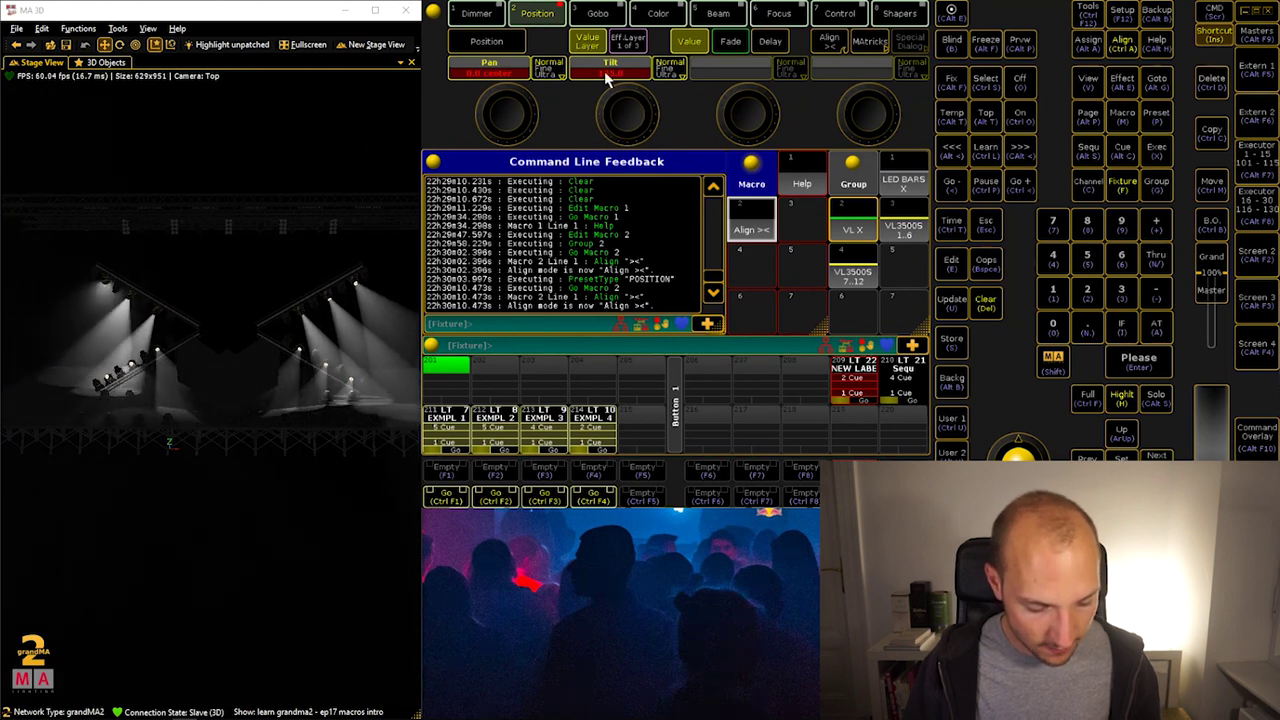
# Load the predefined Align <> macro into macro 3
pyautogui.click(785, 210)
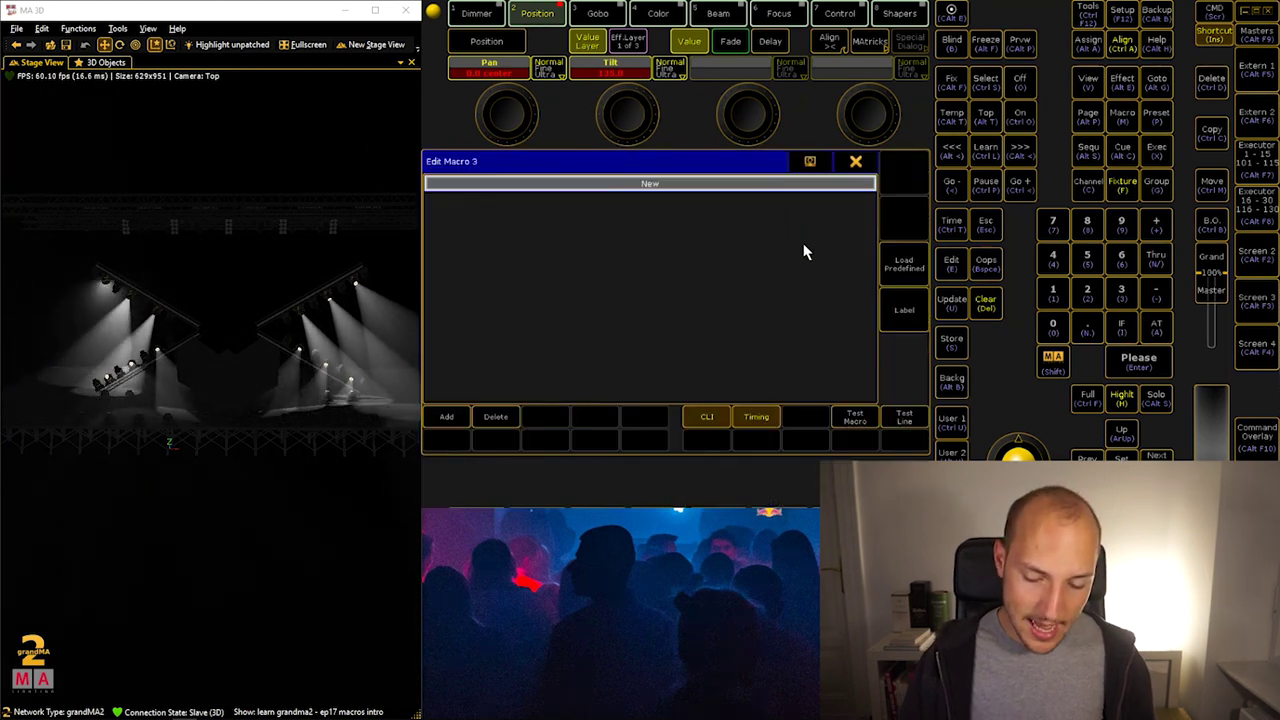
pyautogui.click(905, 287)
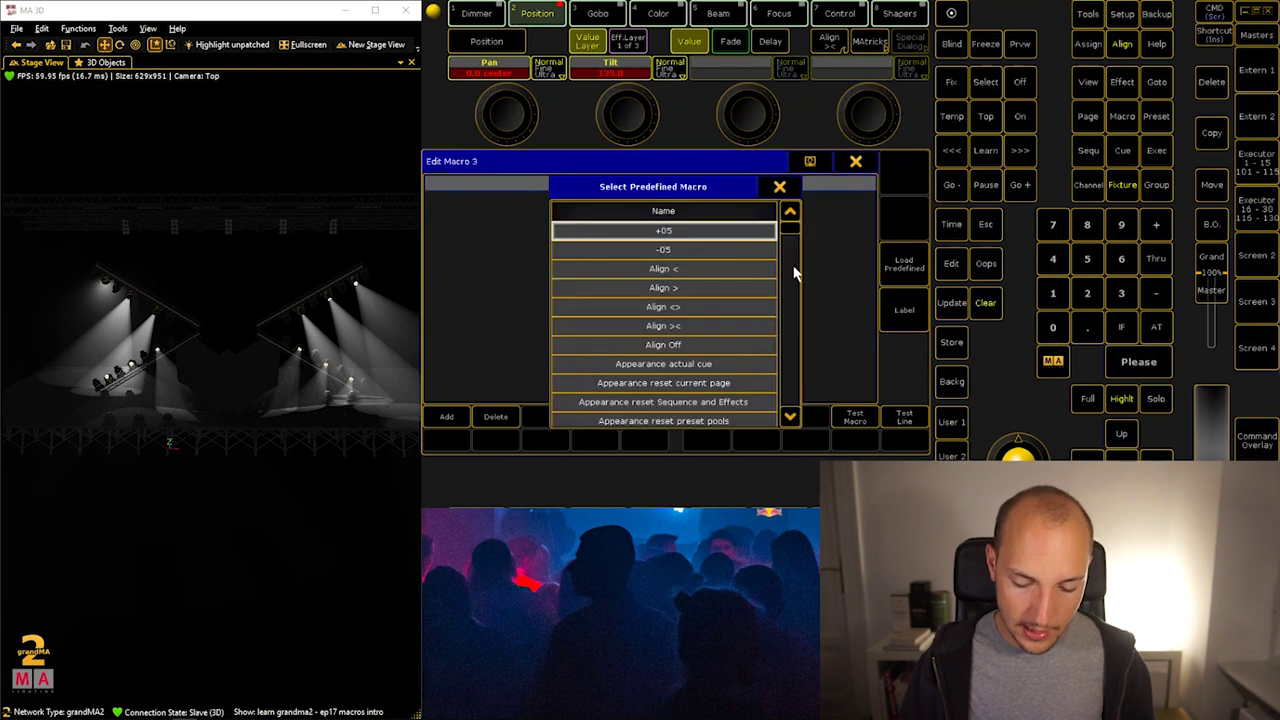
pyautogui.click(676, 308)
pyautogui.click(853, 162)
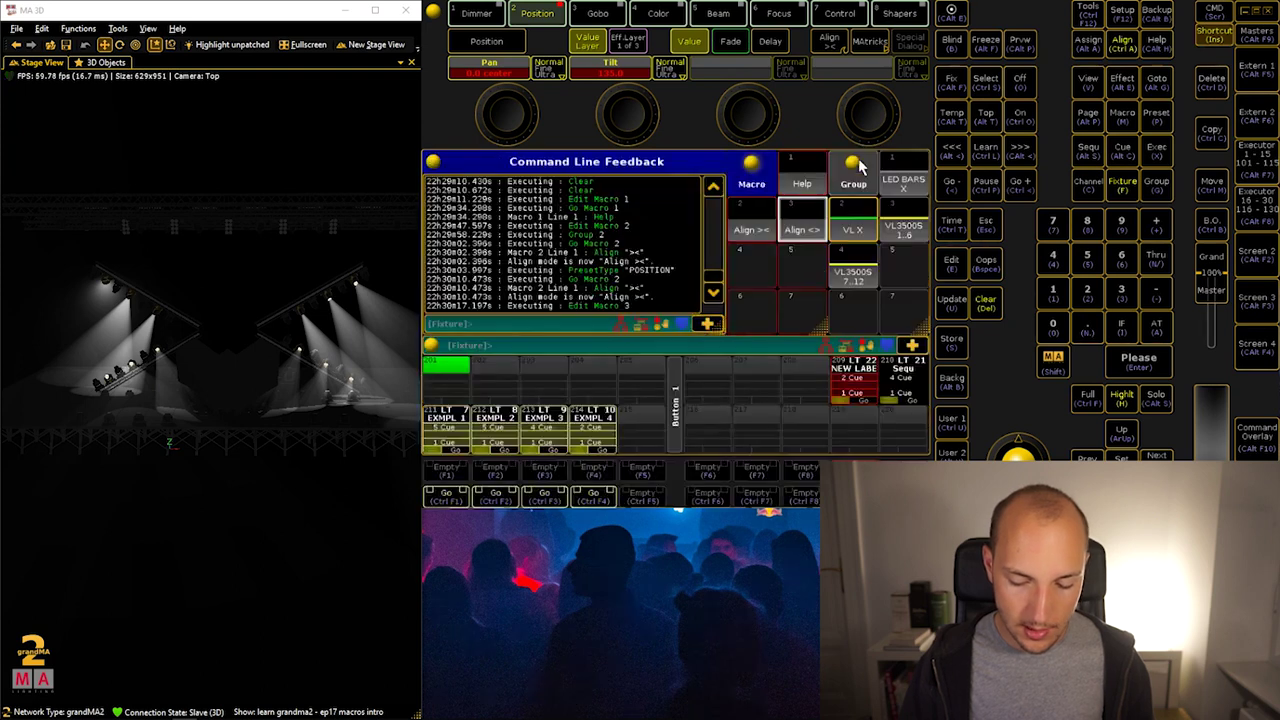
# Load the predefined +05 macro into macro 4
pyautogui.moveTo(825, 332); pyautogui.dragTo(800, 292)
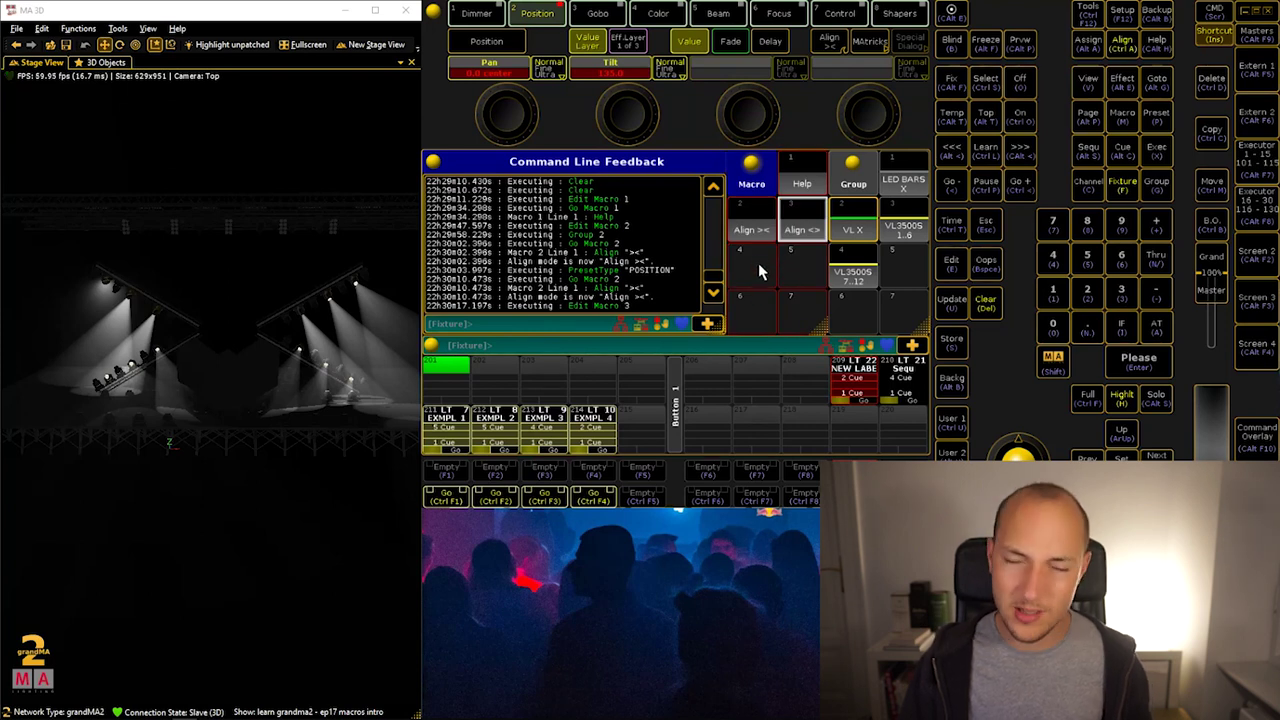
pyautogui.click(758, 263)
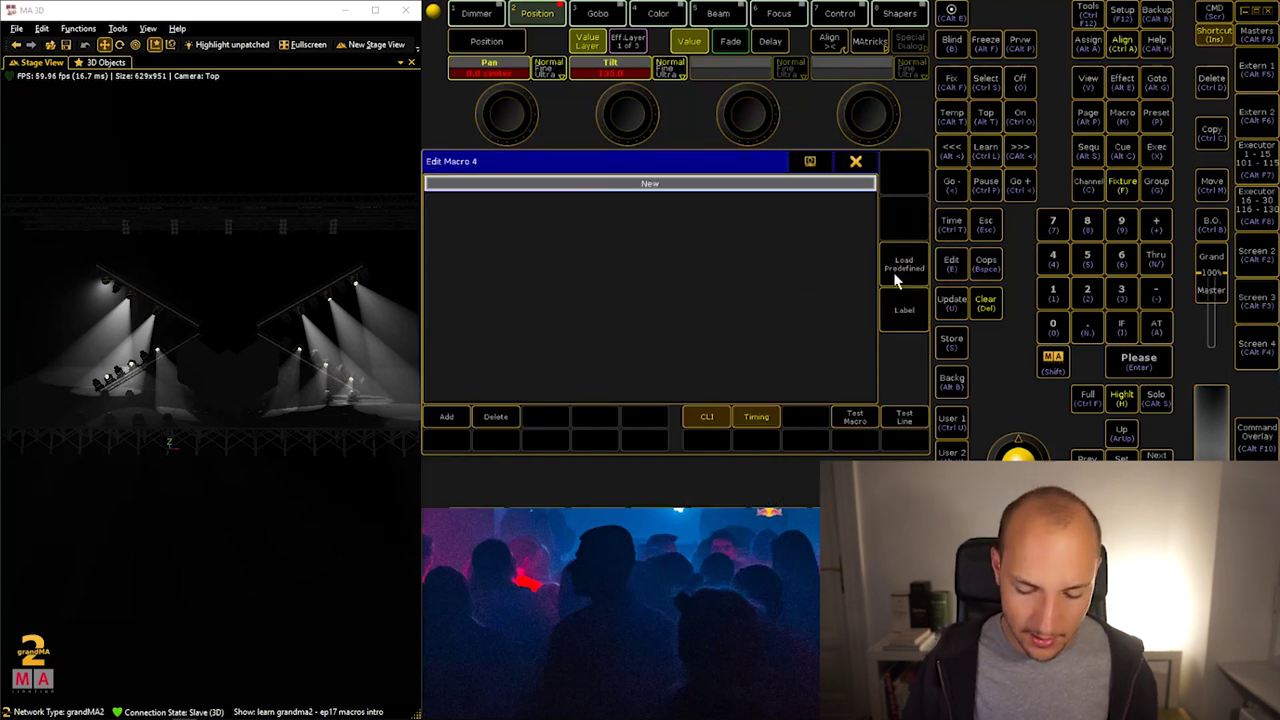
pyautogui.click(905, 270)
pyautogui.click(699, 238)
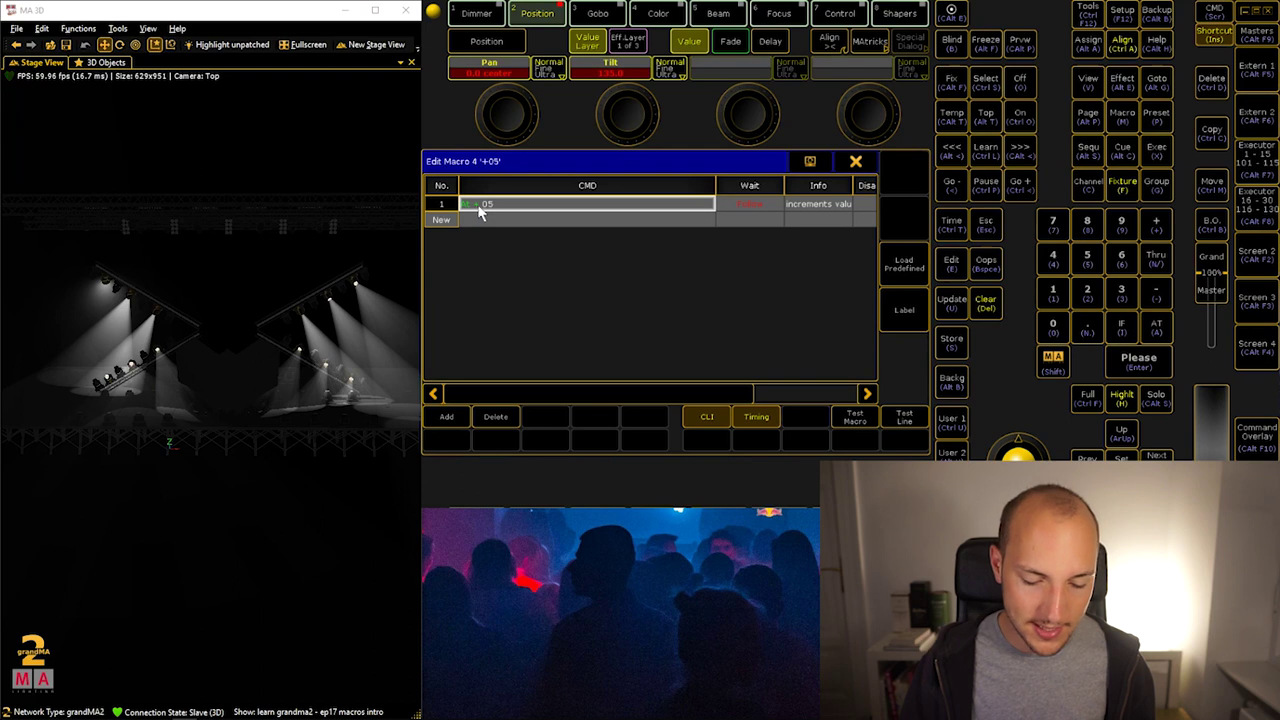
# Try the +05 macro once, then load predefined -05 into macro 5
pyautogui.click(856, 163)
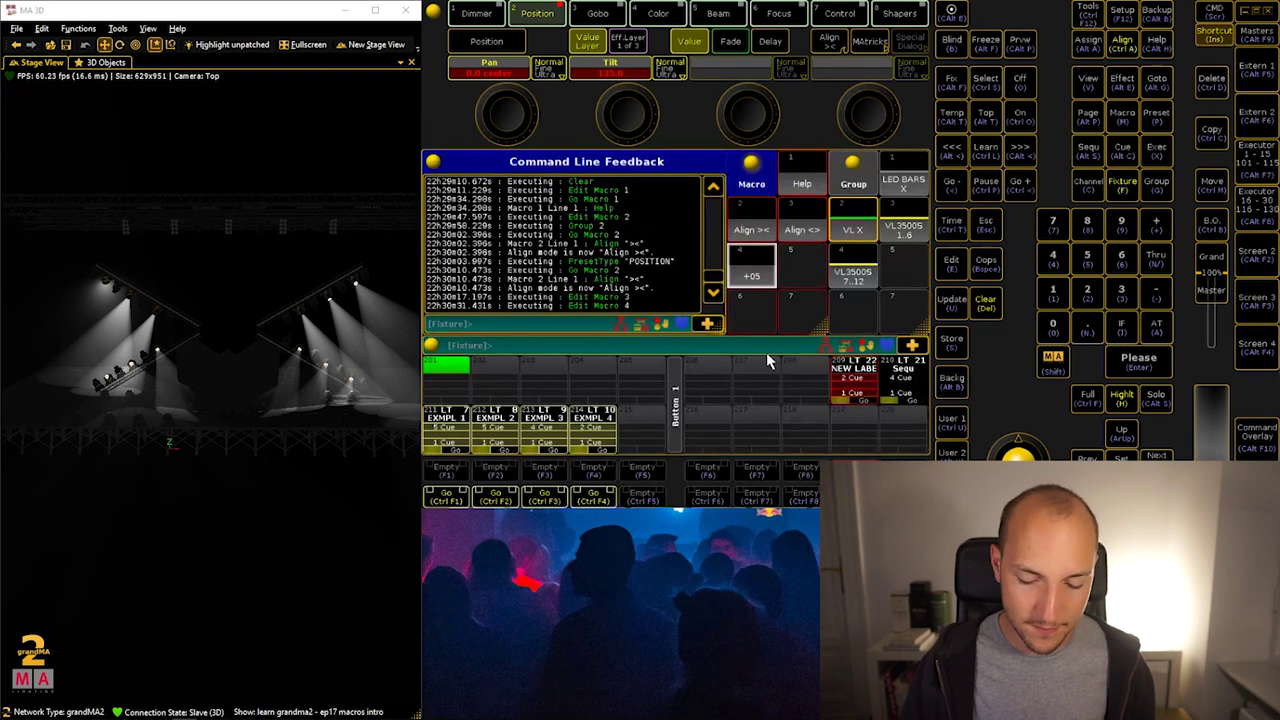
pyautogui.click(760, 277)
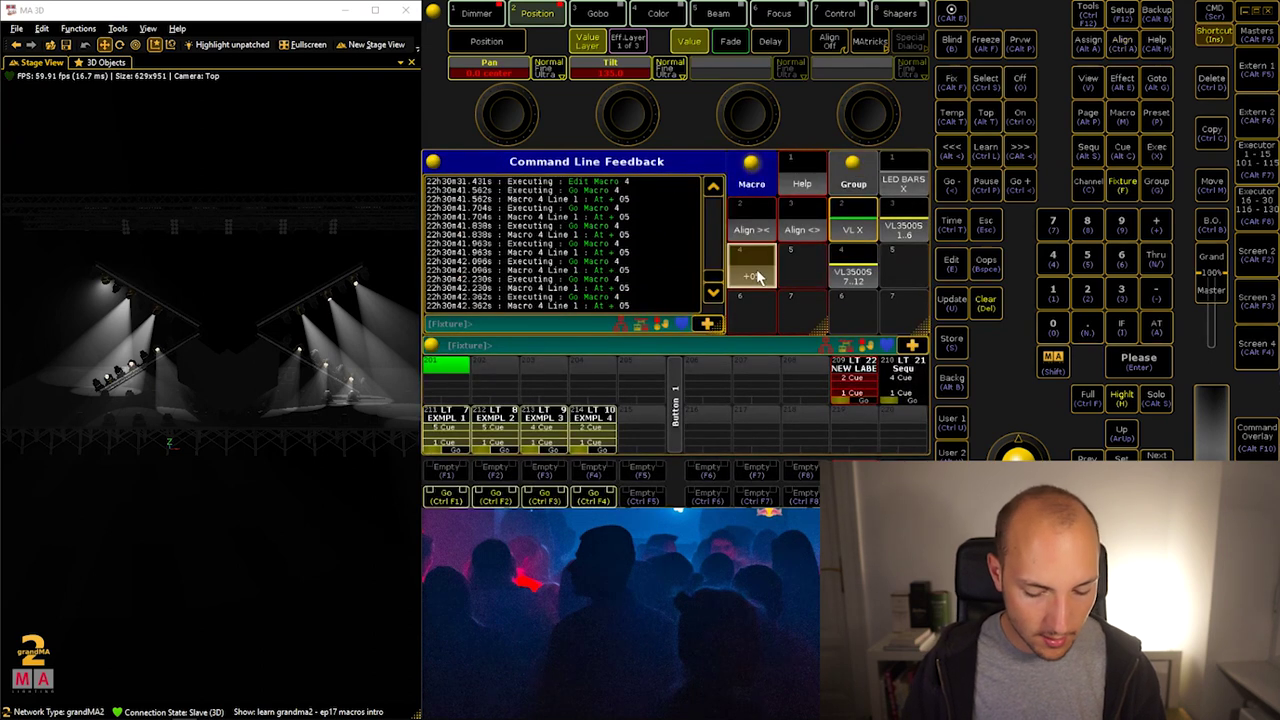
pyautogui.click(816, 268)
pyautogui.click(904, 264)
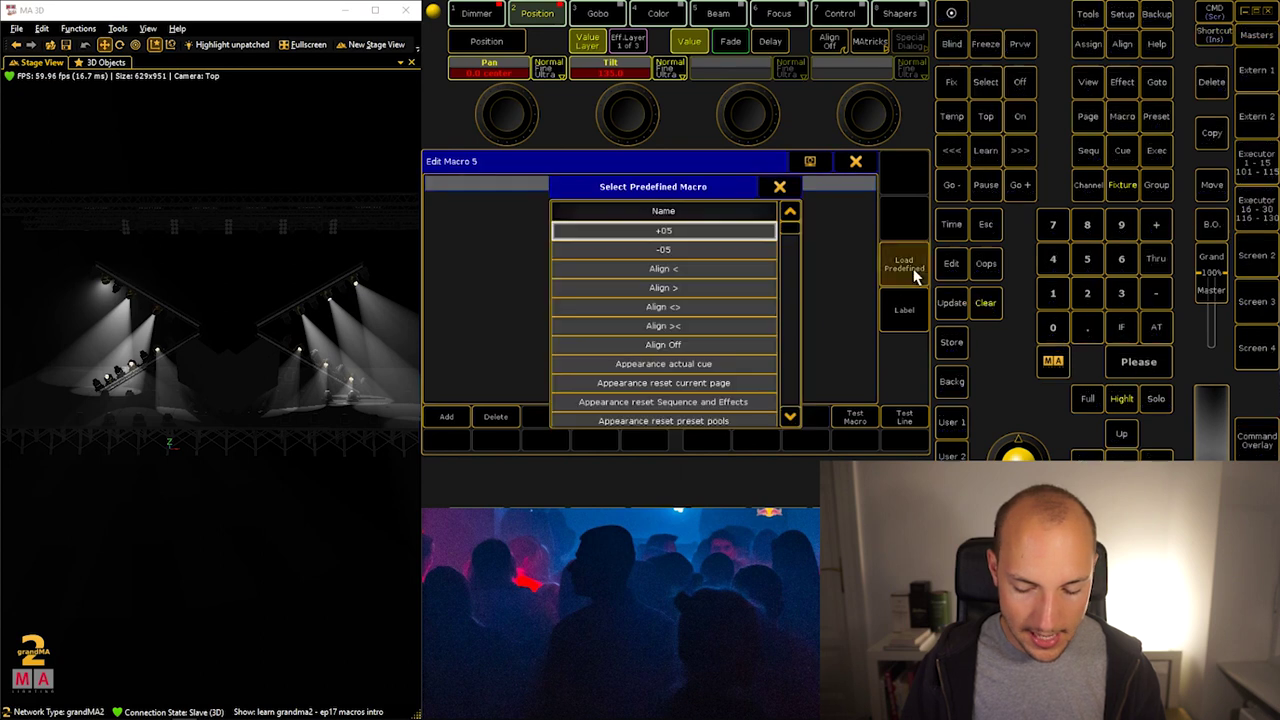
pyautogui.click(669, 252)
pyautogui.click(856, 163)
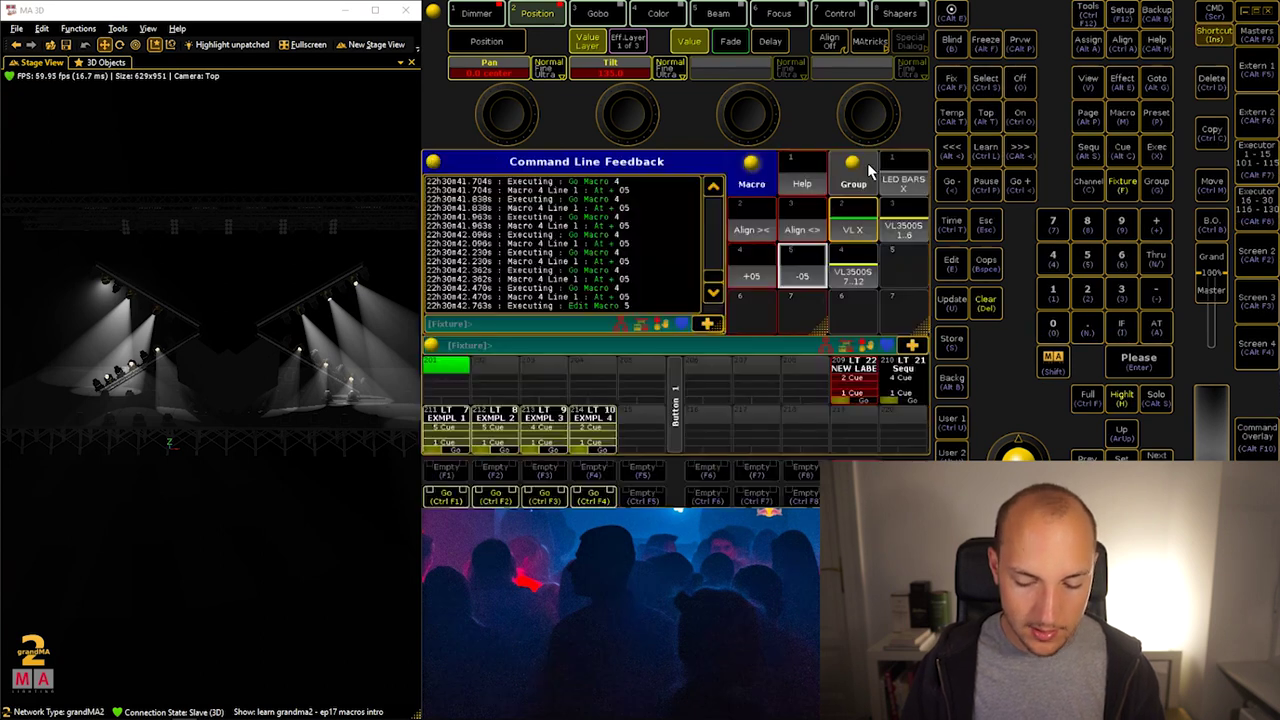
# Fade the lights up and down with +05 and -05, then start a predefined load for macro 6
pyautogui.click(744, 266)
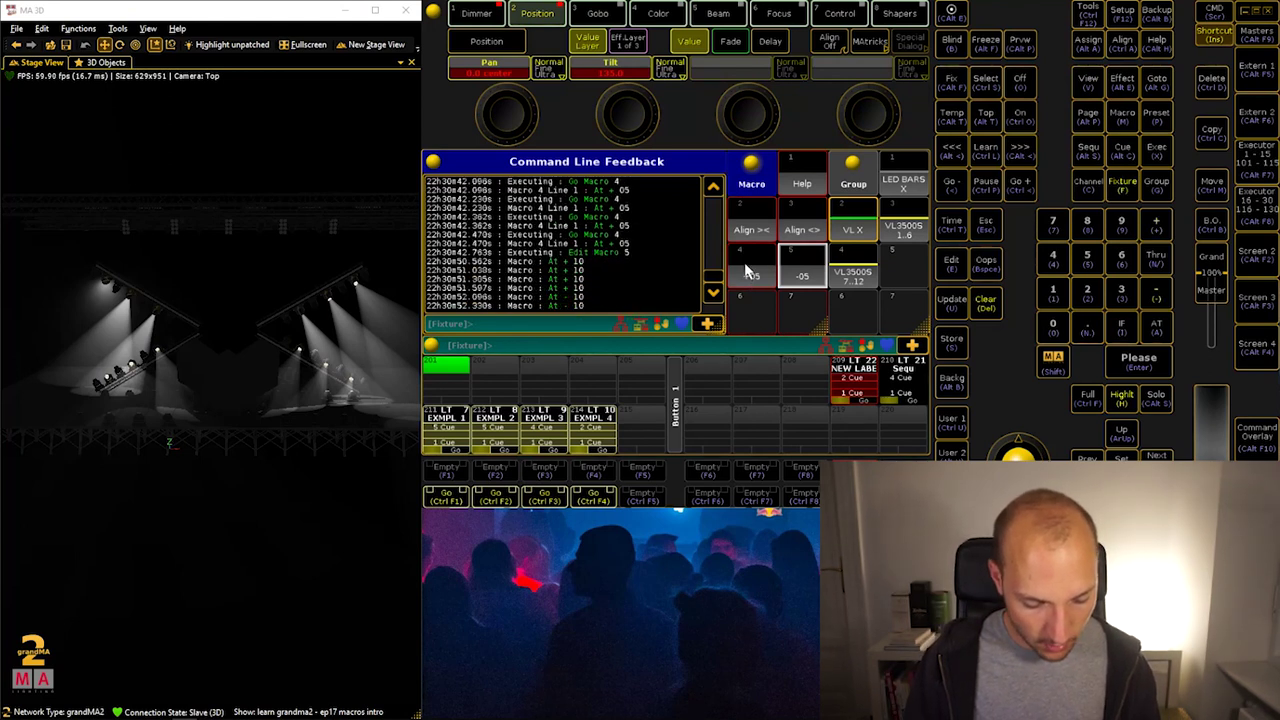
pyautogui.click(802, 265)
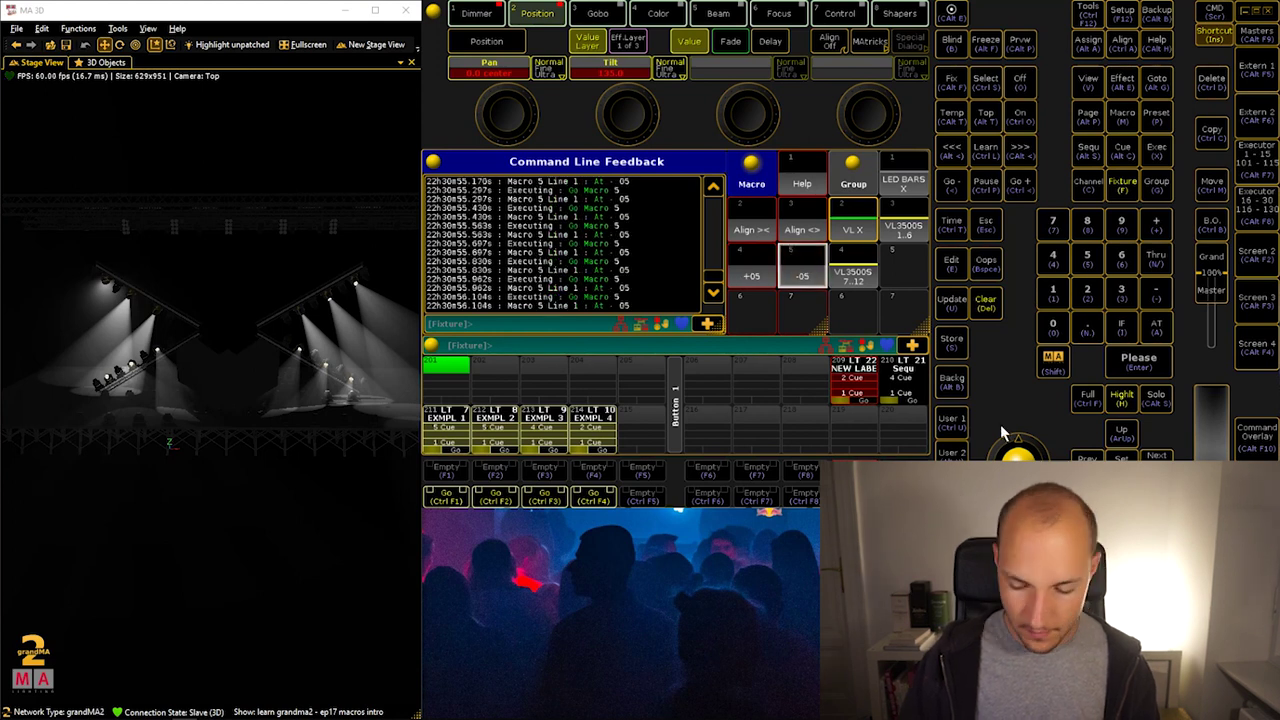
pyautogui.click(1122, 398)
pyautogui.click(756, 272)
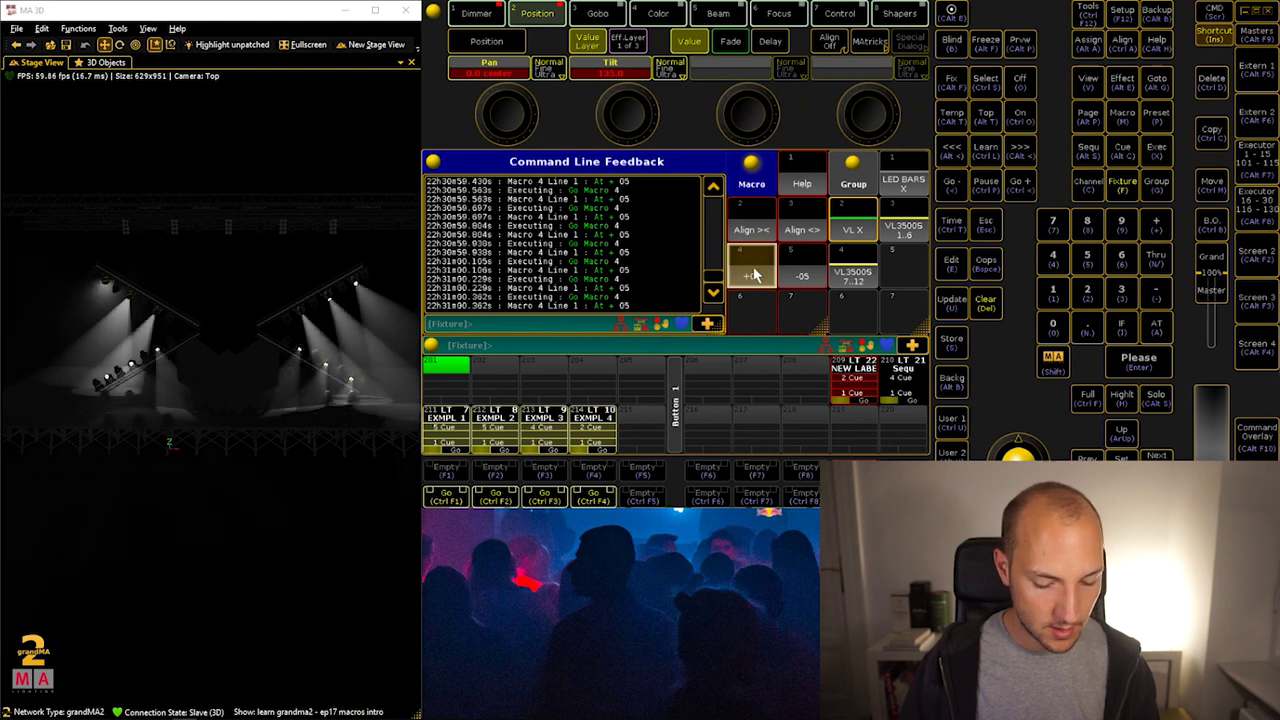
pyautogui.click(805, 274)
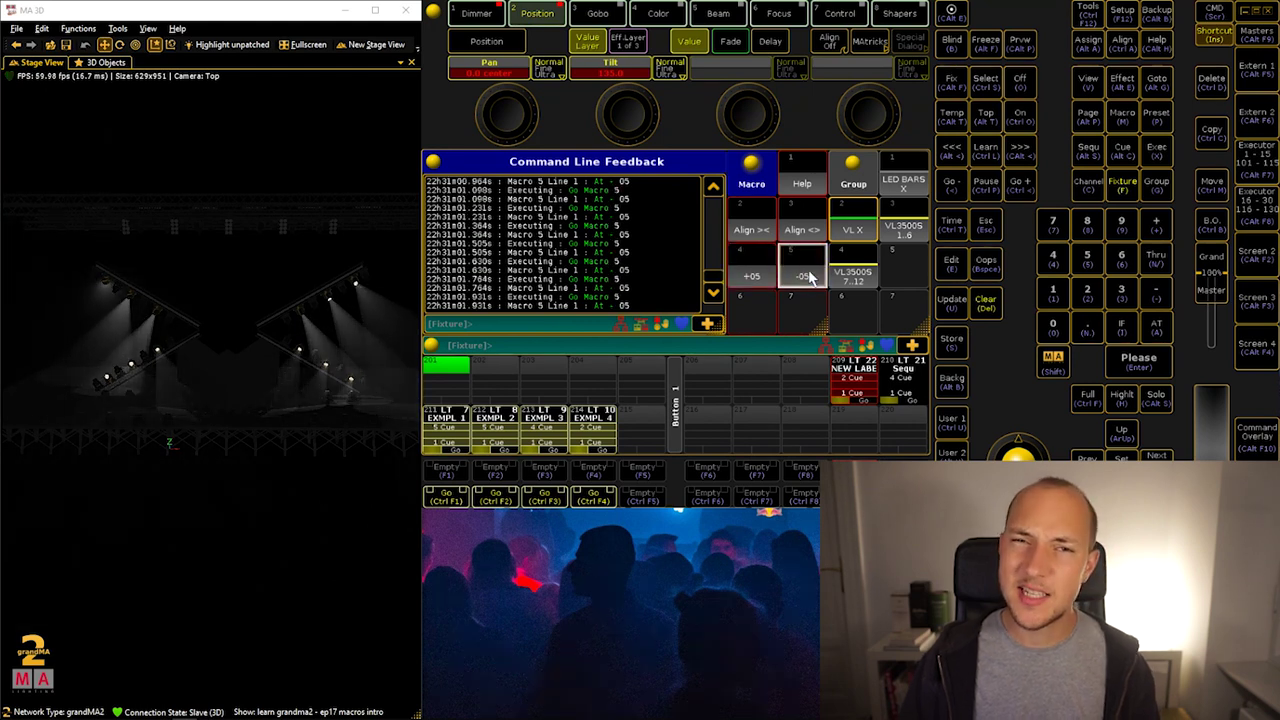
pyautogui.click(768, 277)
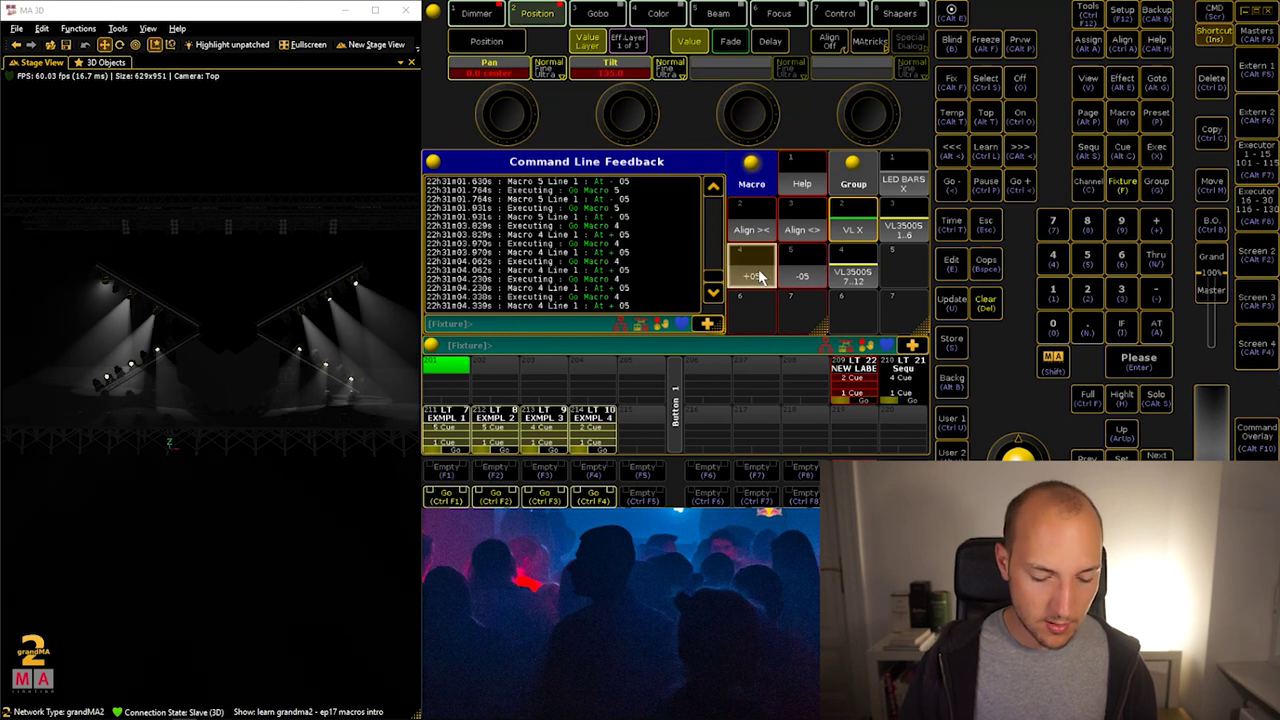
pyautogui.click(758, 308)
pyautogui.click(906, 264)
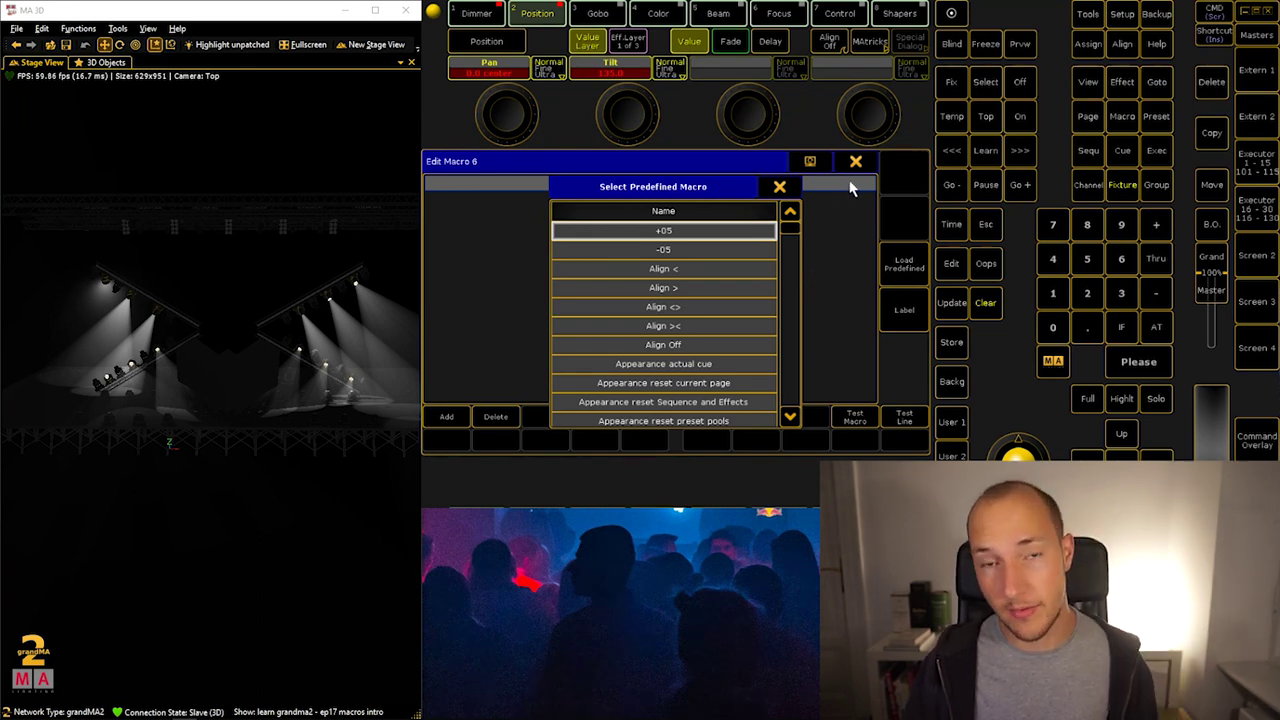
# Load 'Delete Selection from all Cues' into macro 6 and review its ten lines
pyautogui.moveTo(789, 233); pyautogui.dragTo(798, 260)
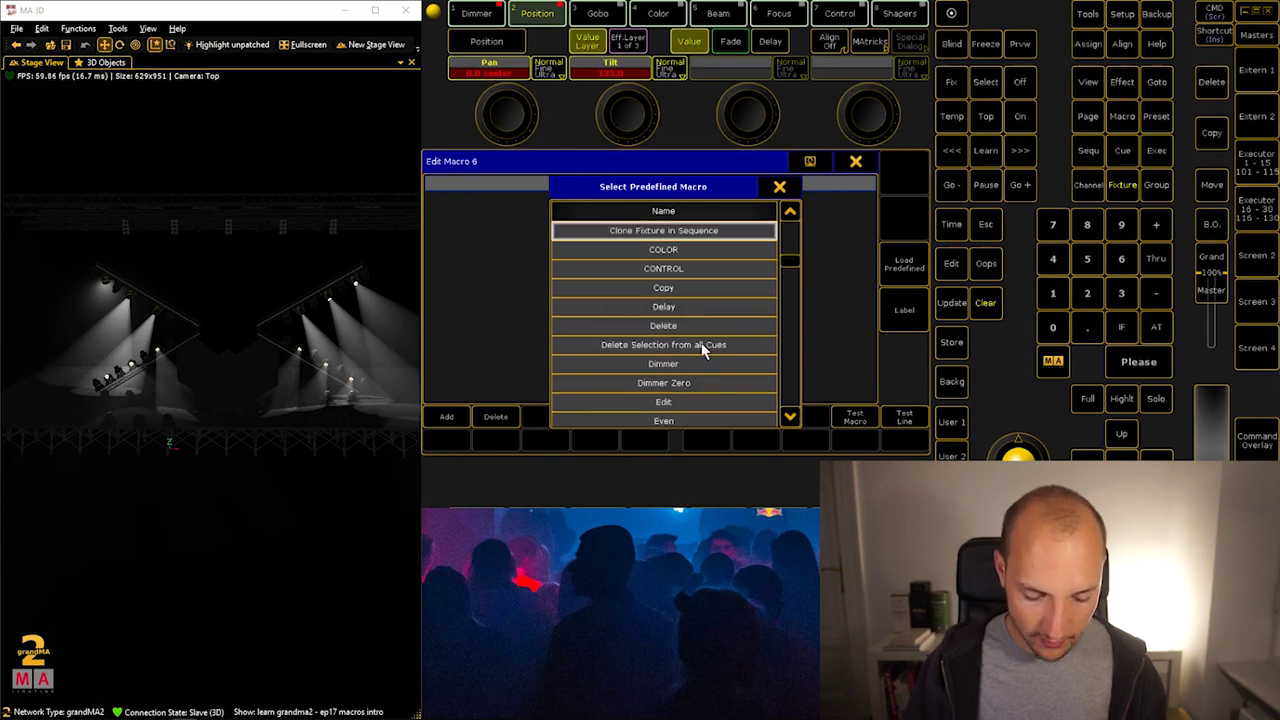
pyautogui.click(701, 342)
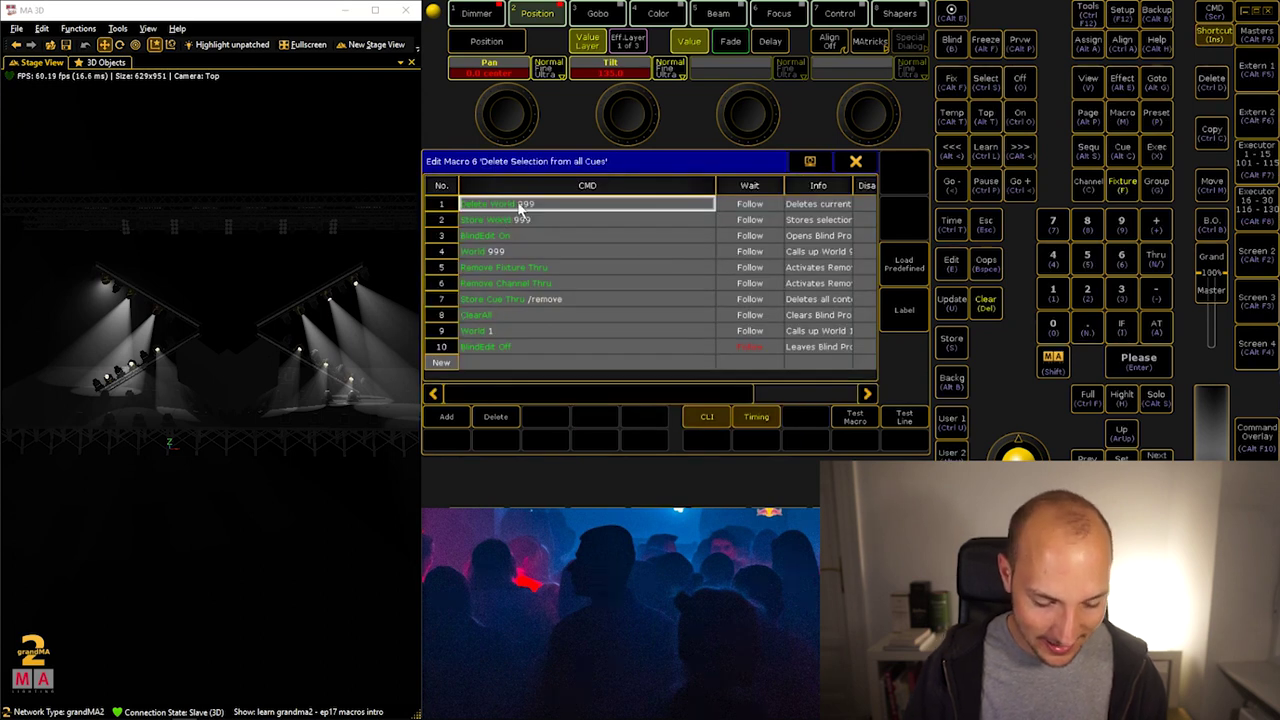
pyautogui.moveTo(524, 205); pyautogui.dragTo(583, 352)
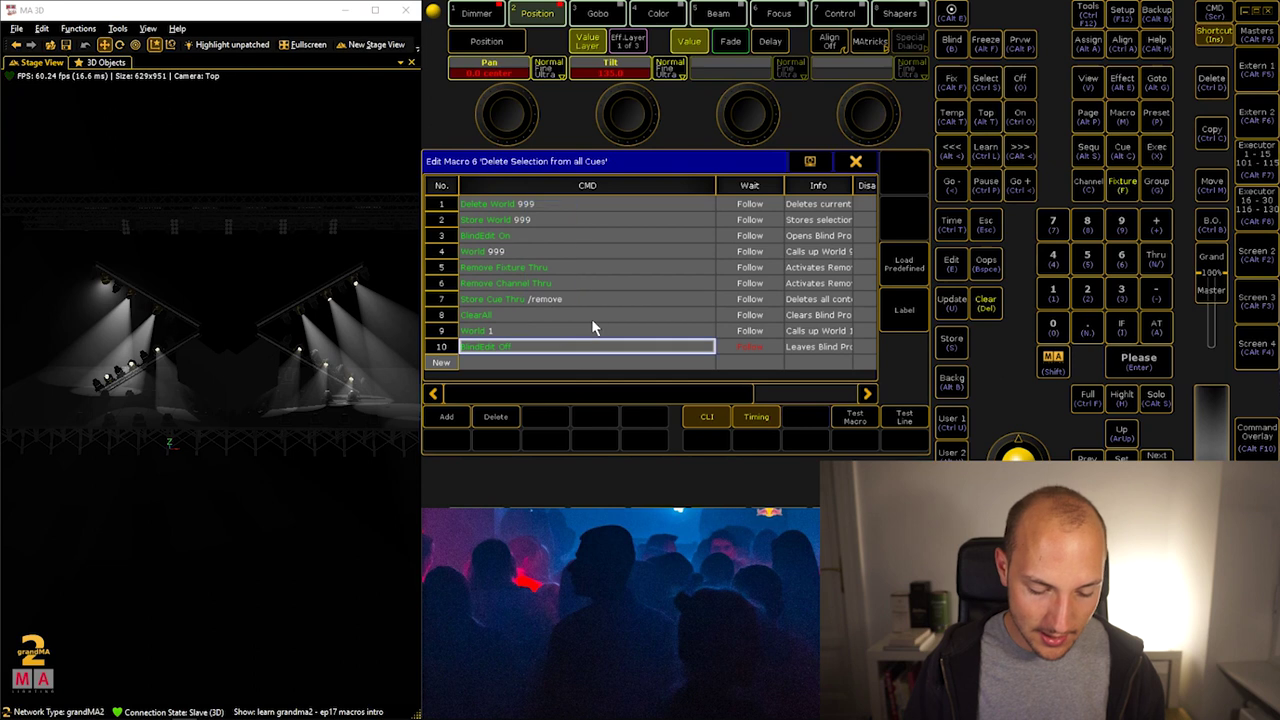
pyautogui.click(578, 220)
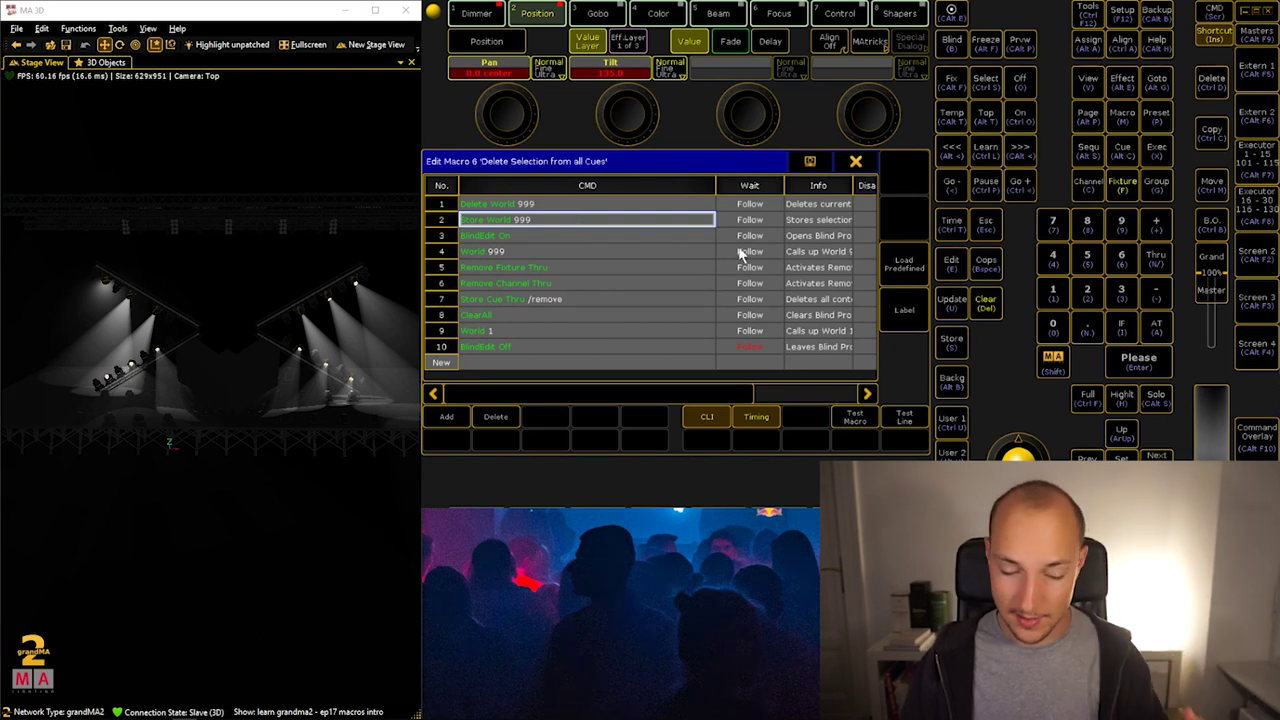
# Replace macro 6 with the predefined Chase Generator and scroll through its lines
pyautogui.click(905, 264)
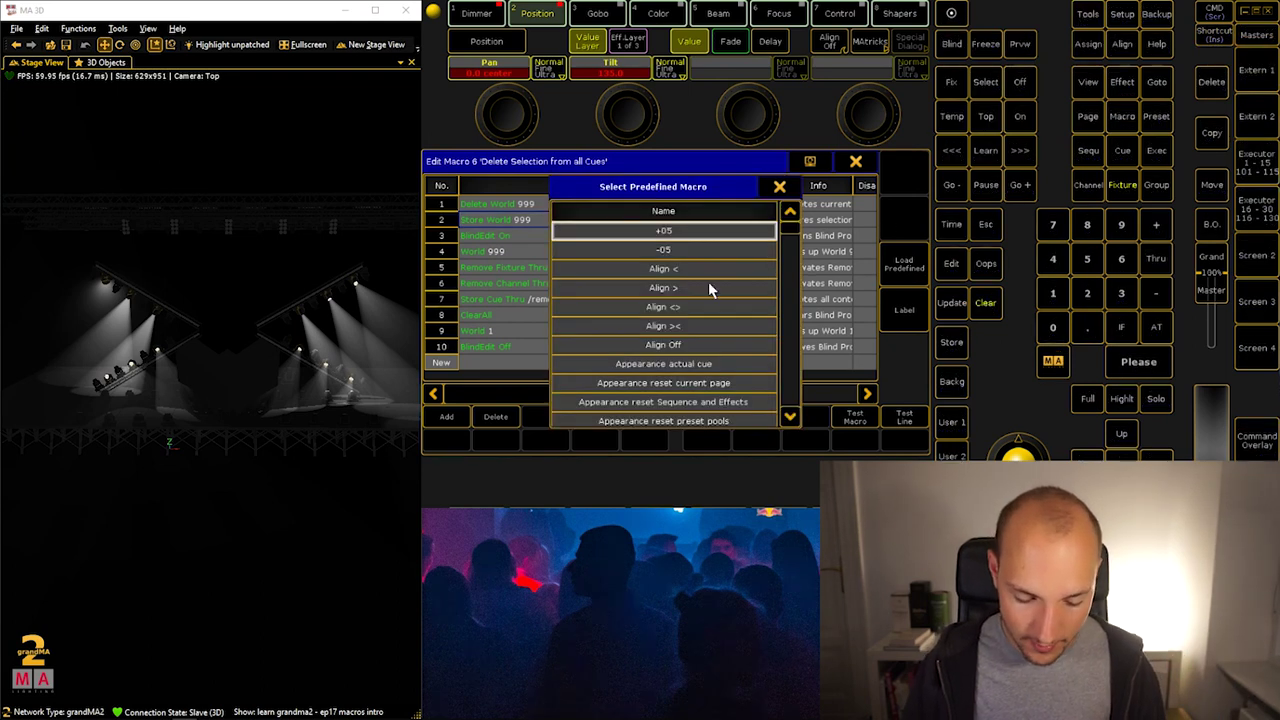
pyautogui.scroll(-19, 726, 324)
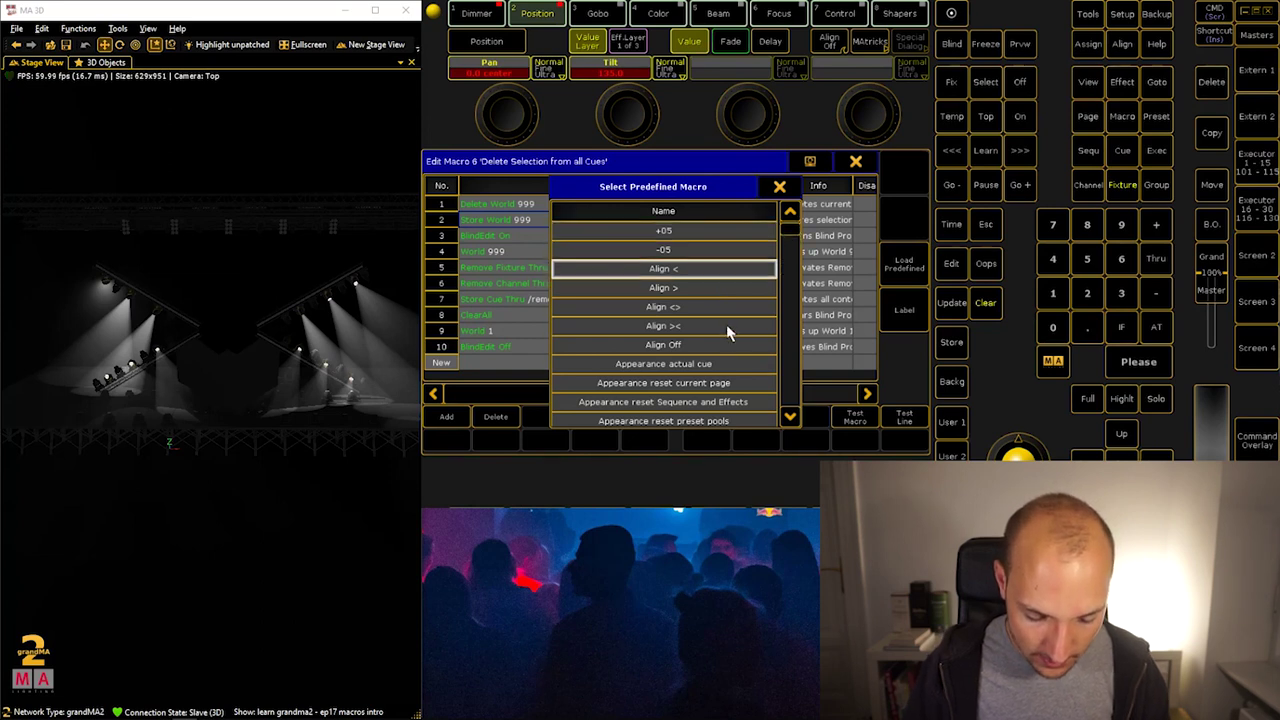
pyautogui.scroll(-18, 726, 324)
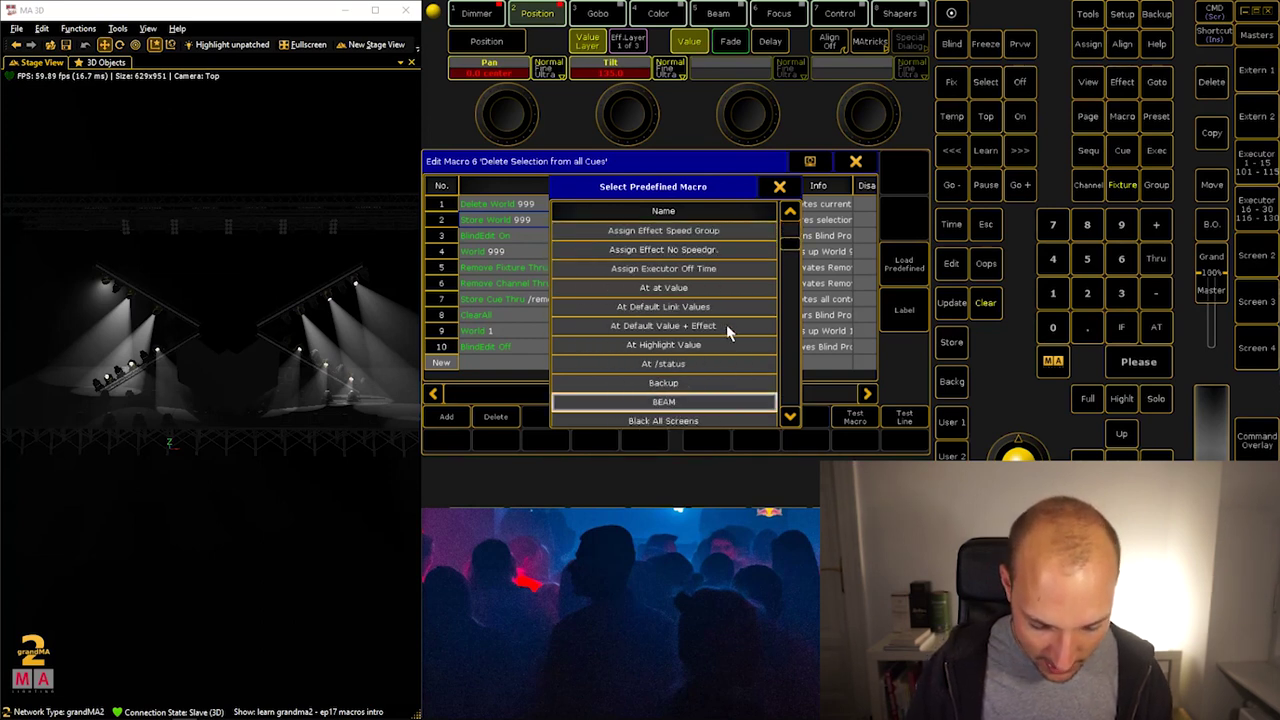
pyautogui.scroll(-1, 726, 324)
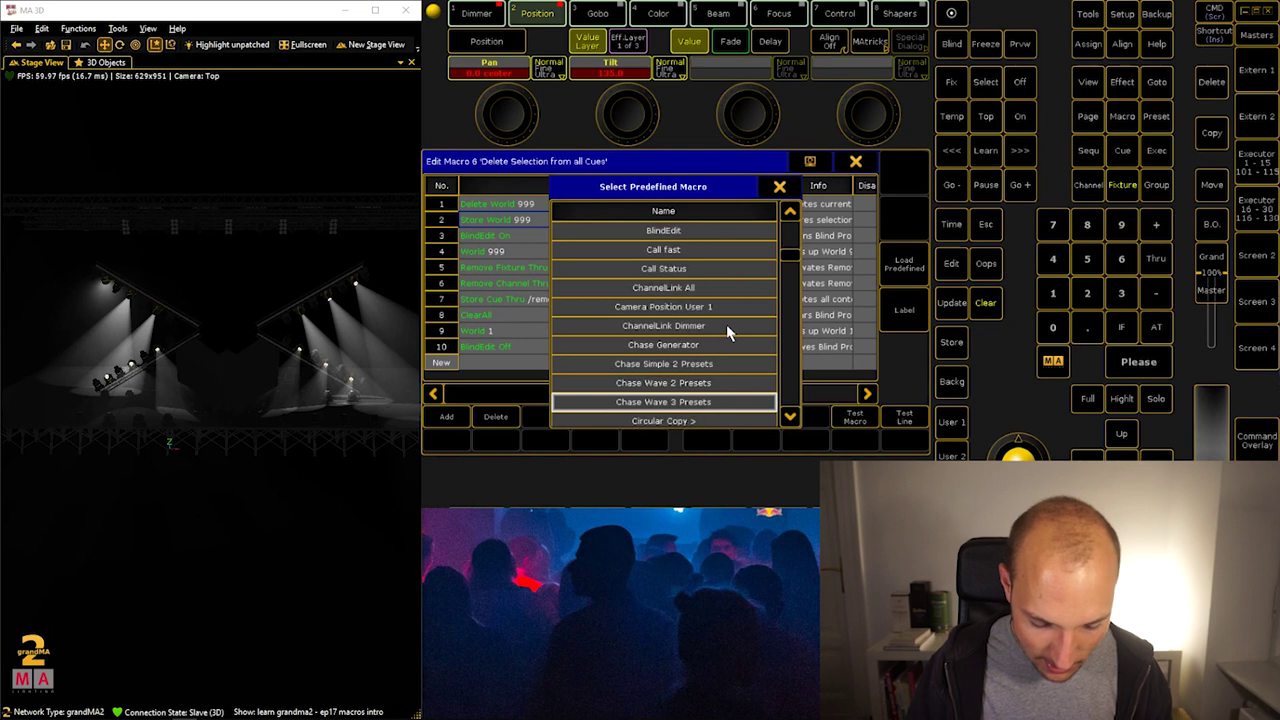
pyautogui.click(687, 346)
pyautogui.click(687, 344)
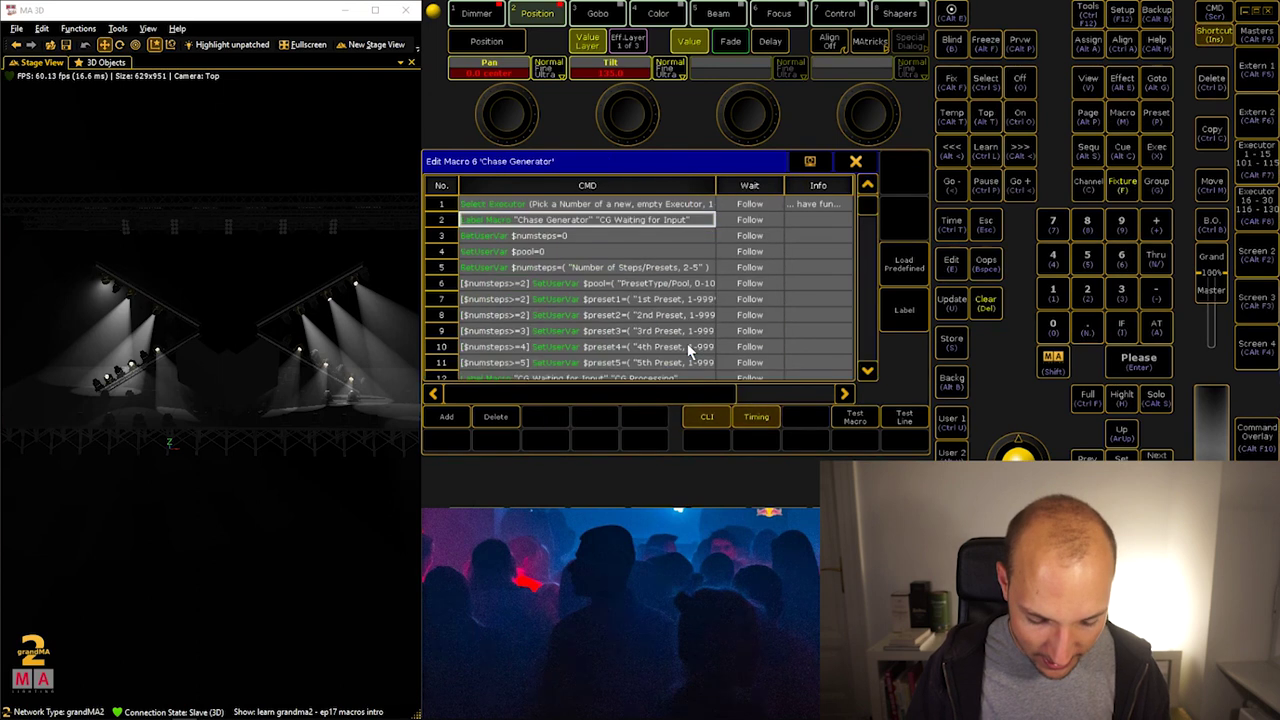
pyautogui.scroll(-7, 672, 277)
pyautogui.scroll(-20, 669, 272)
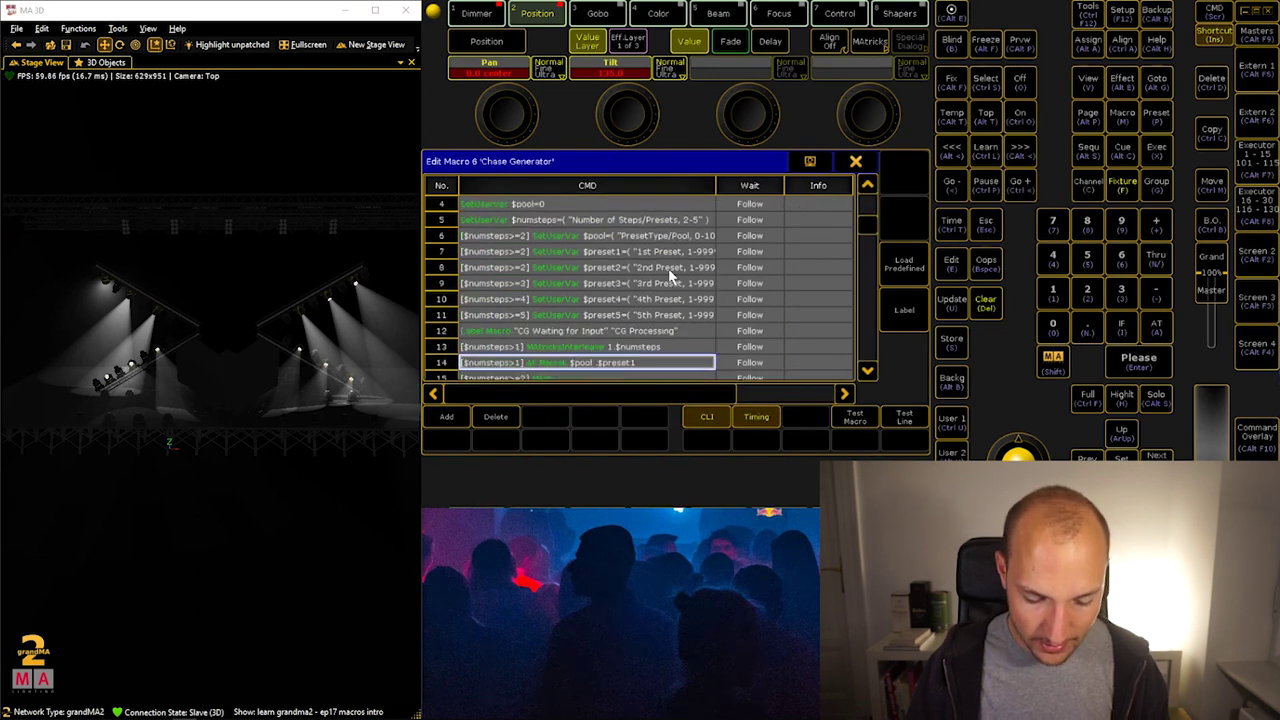
pyautogui.scroll(11, 668, 268)
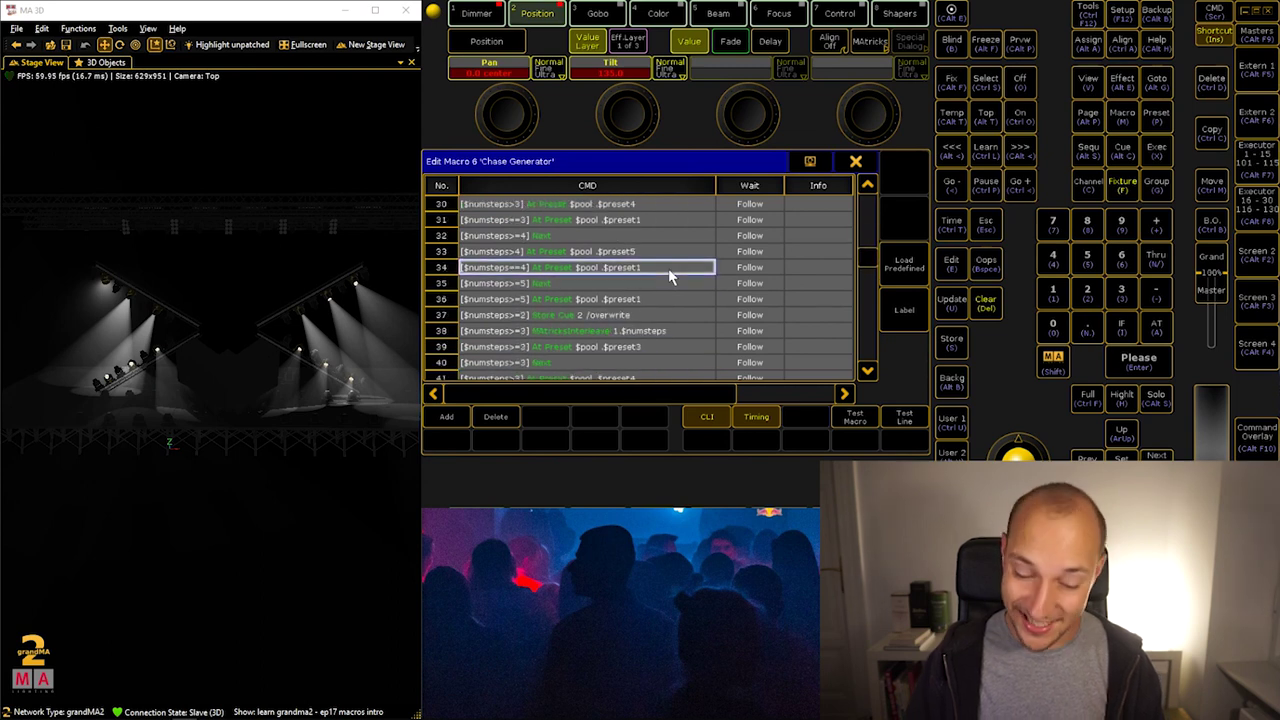
# Reopen the predefined macro list and browse it for another choice
pyautogui.click(914, 265)
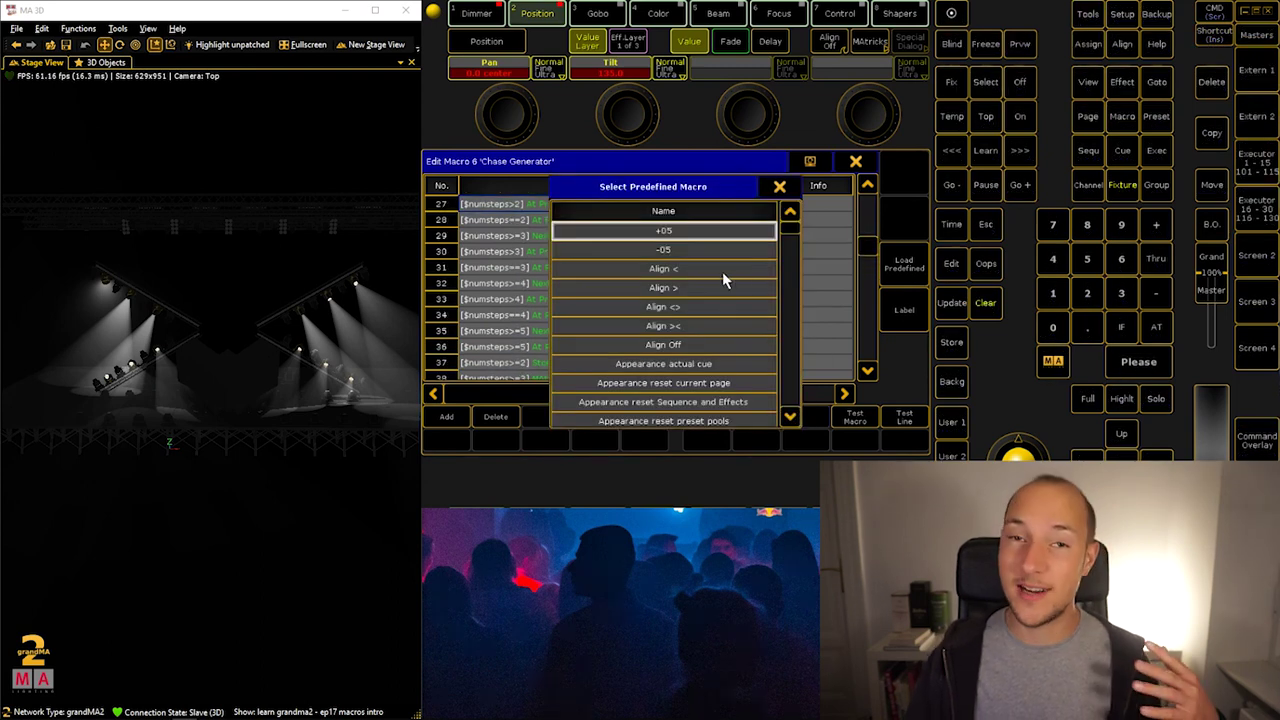
pyautogui.scroll(-14, 716, 269)
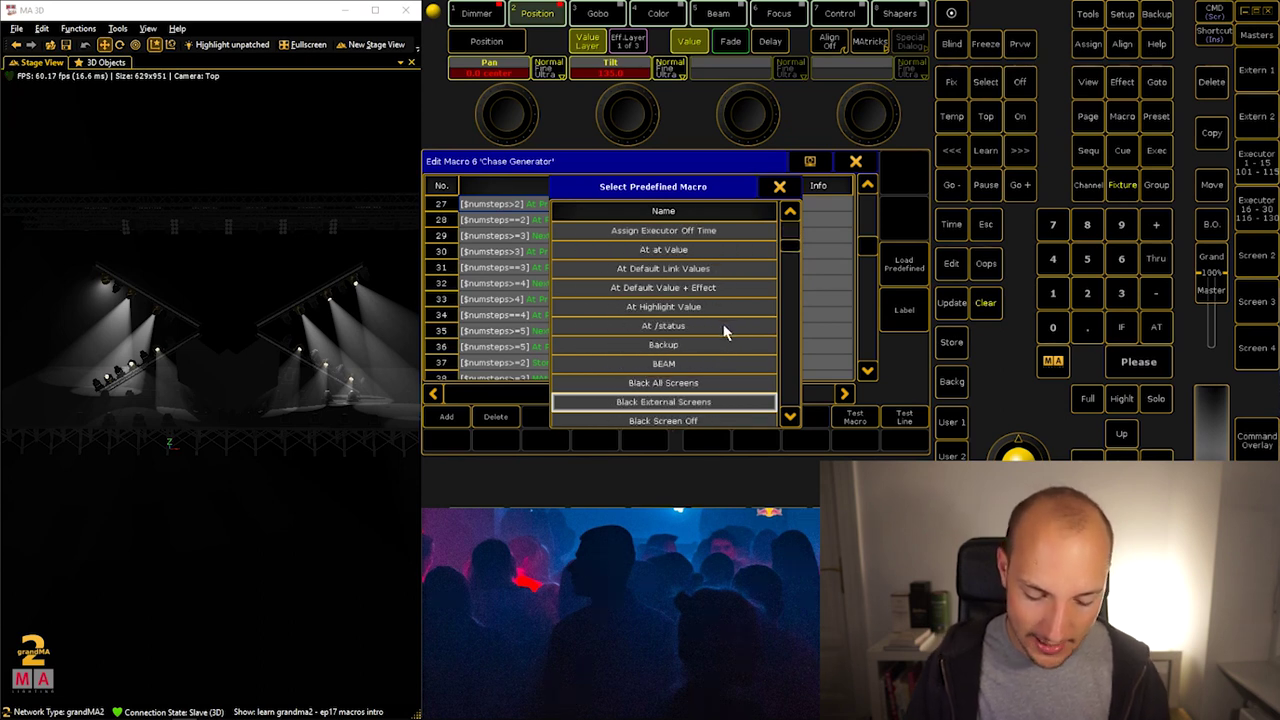
pyautogui.scroll(-2, 728, 333)
pyautogui.scroll(-8, 728, 333)
pyautogui.scroll(10, 719, 321)
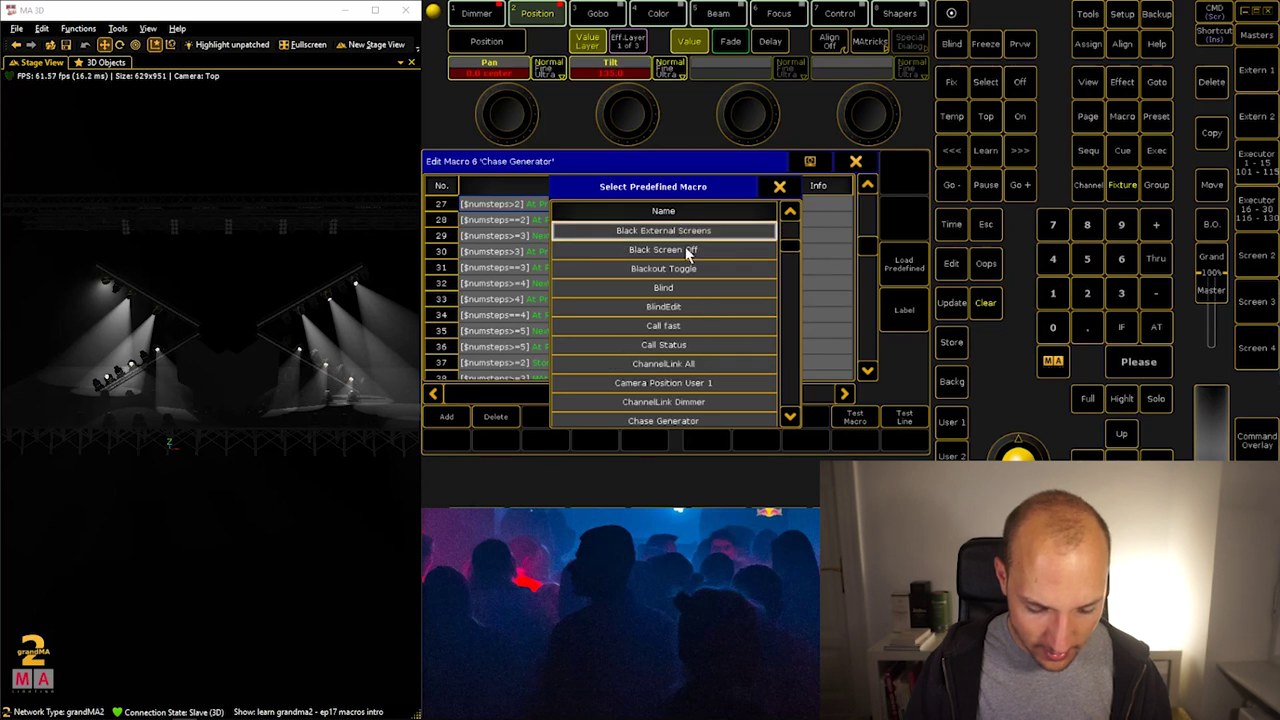
# Load Black Screen Off into macro 6, then look for Black All Screens in the list
pyautogui.click(688, 250)
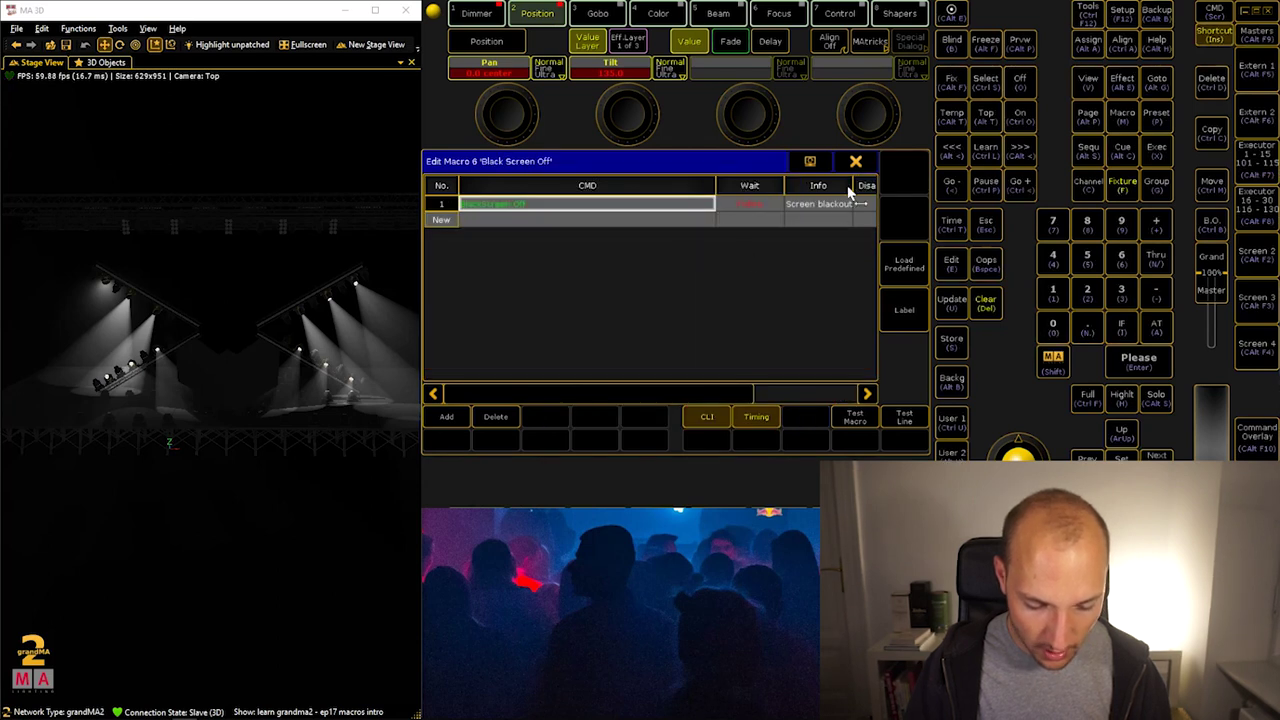
pyautogui.click(903, 270)
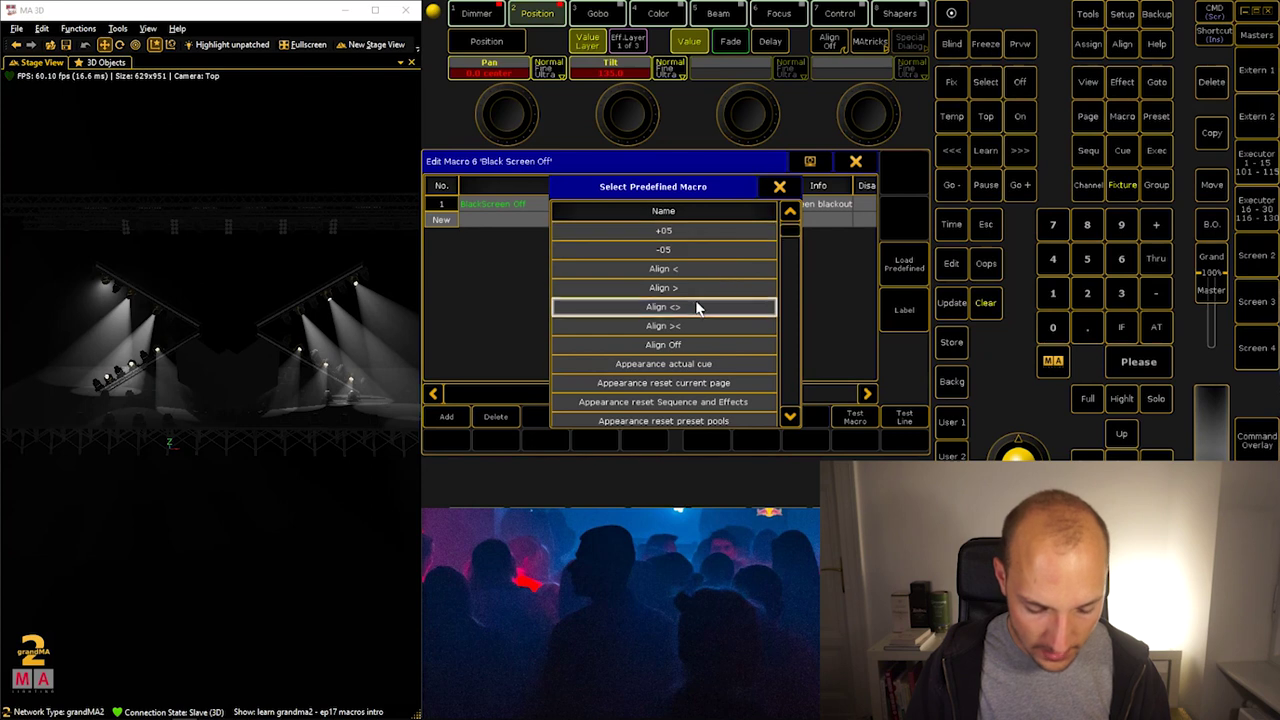
pyautogui.scroll(-5, 697, 307)
pyautogui.scroll(-10, 698, 305)
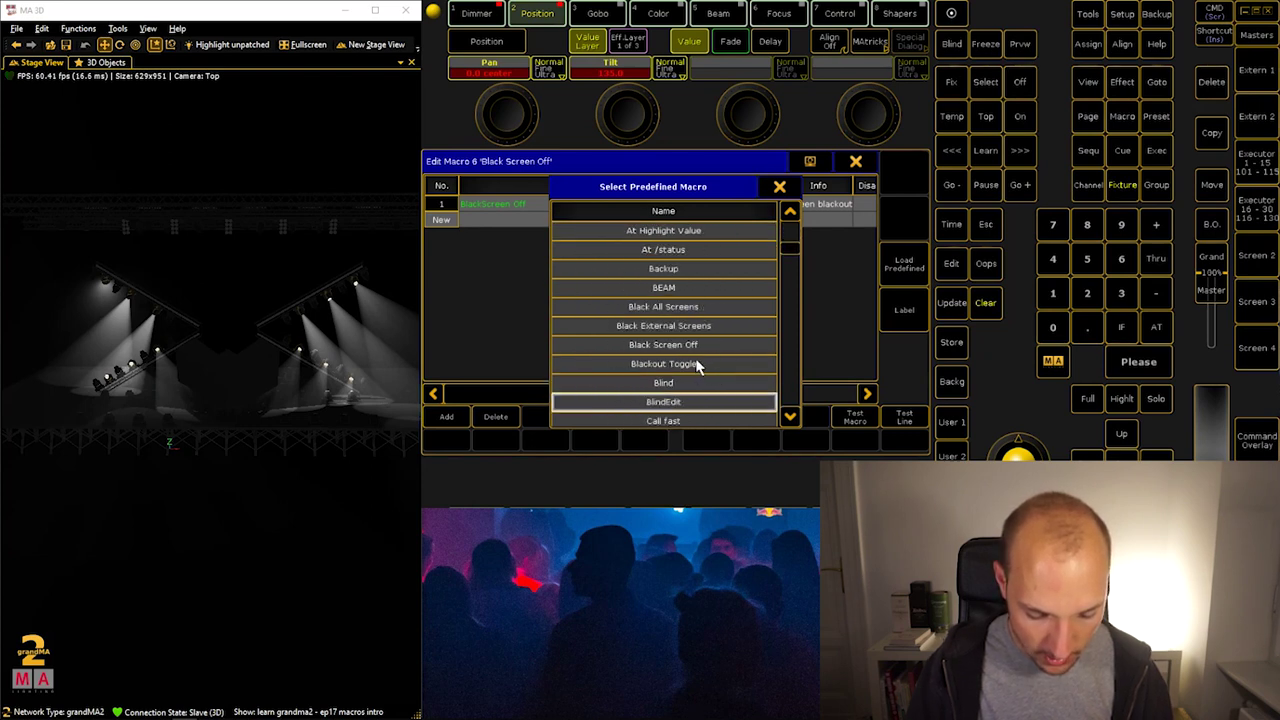
# Make macro 6 Black All Screens and test it by blanking and restoring the displays
pyautogui.click(690, 306)
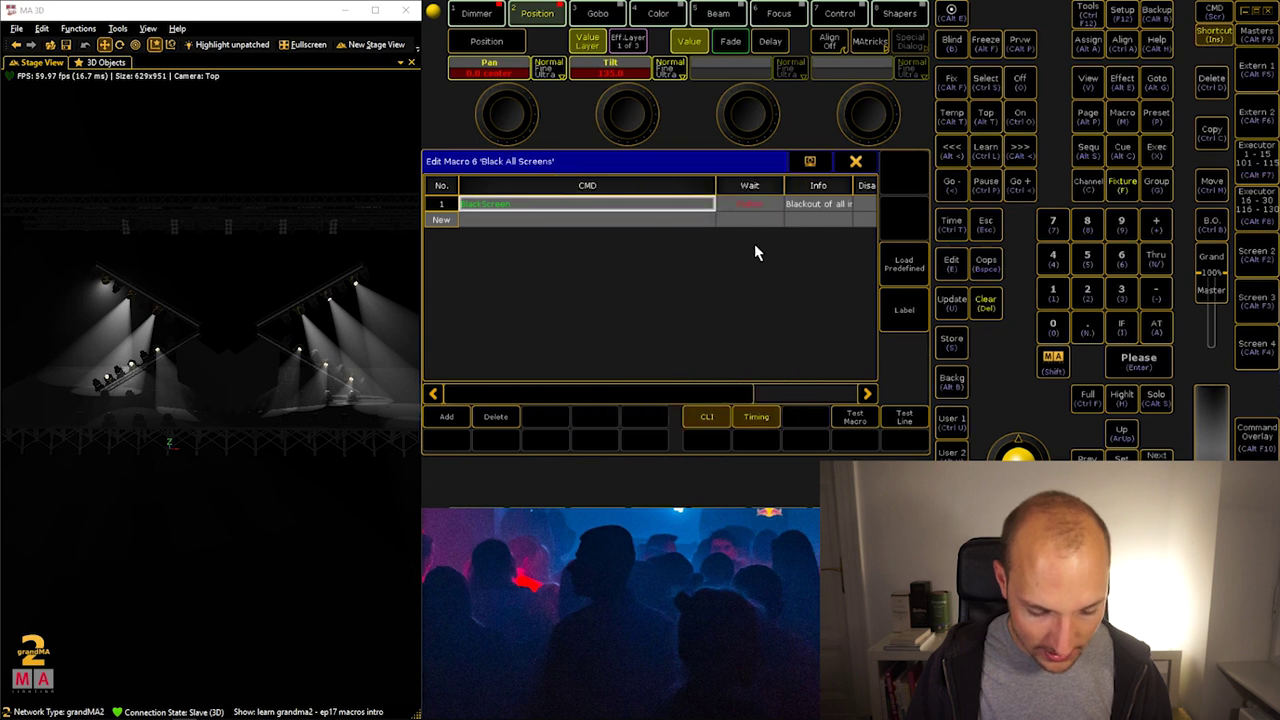
pyautogui.click(855, 163)
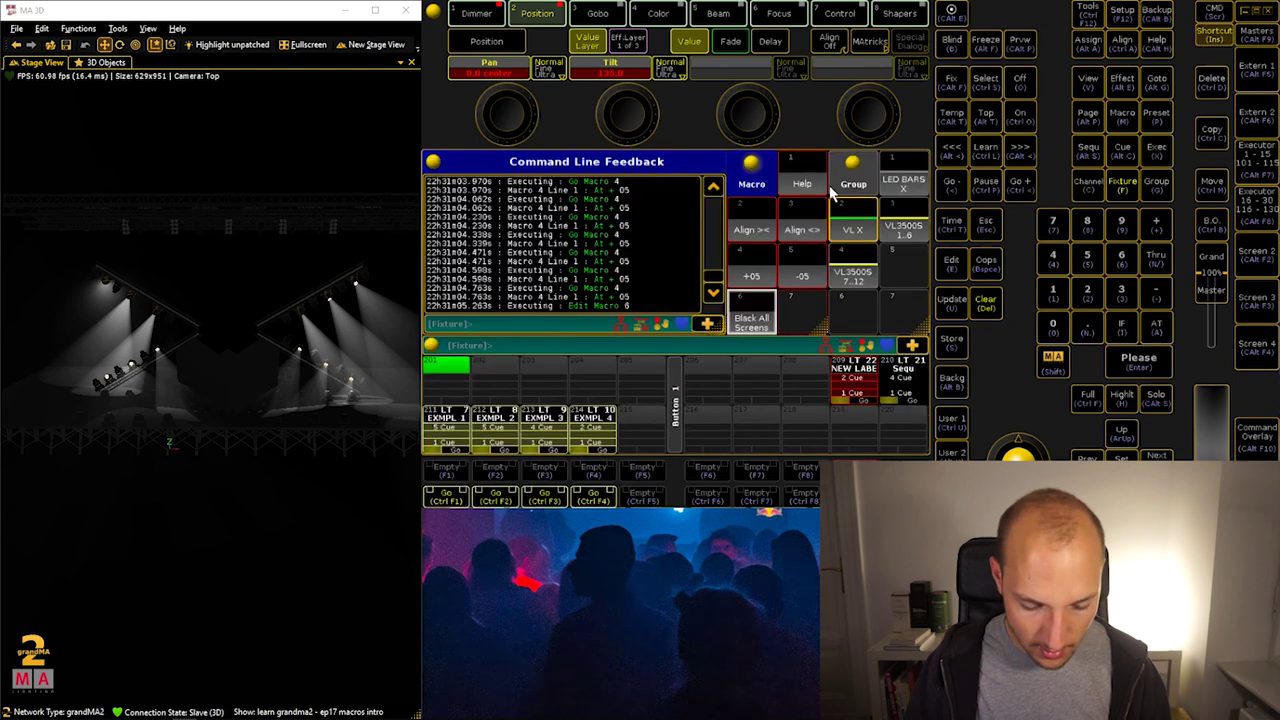
pyautogui.click(752, 311)
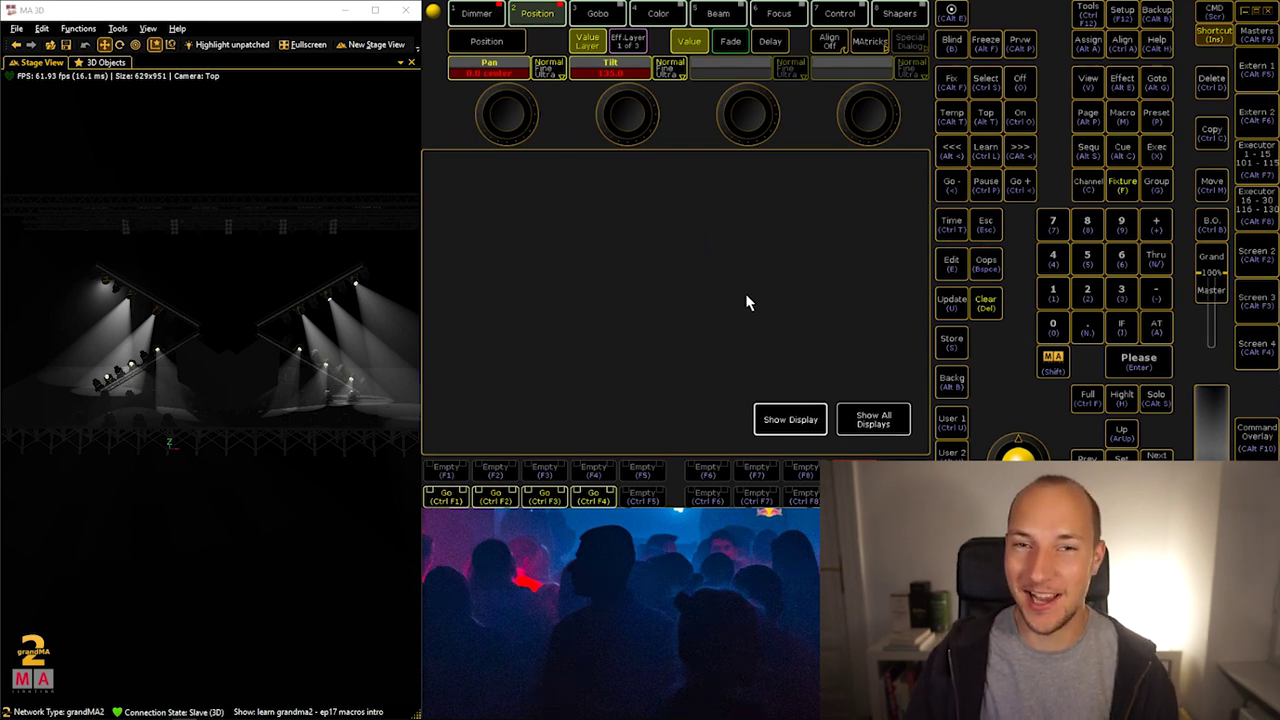
pyautogui.click(873, 420)
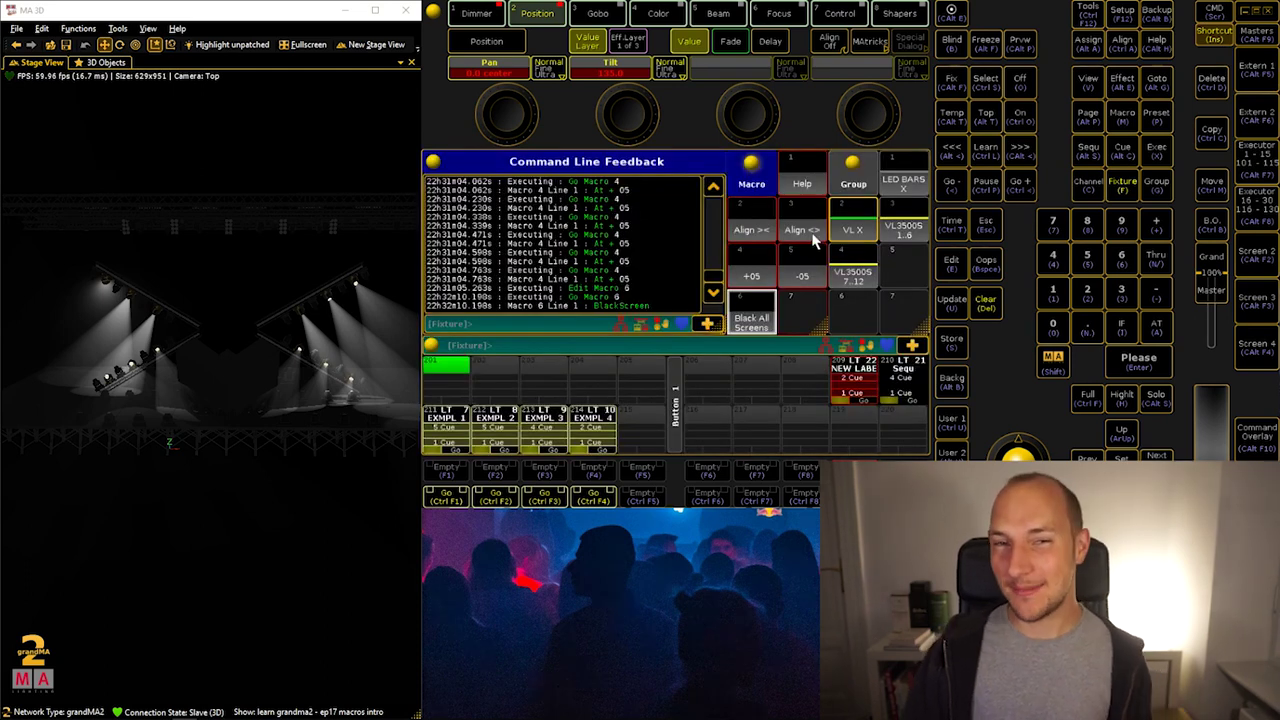
# After checking macro 6 and Align <>, load predefined Chase Generator into empty macro 7
pyautogui.rightClick(731, 300)
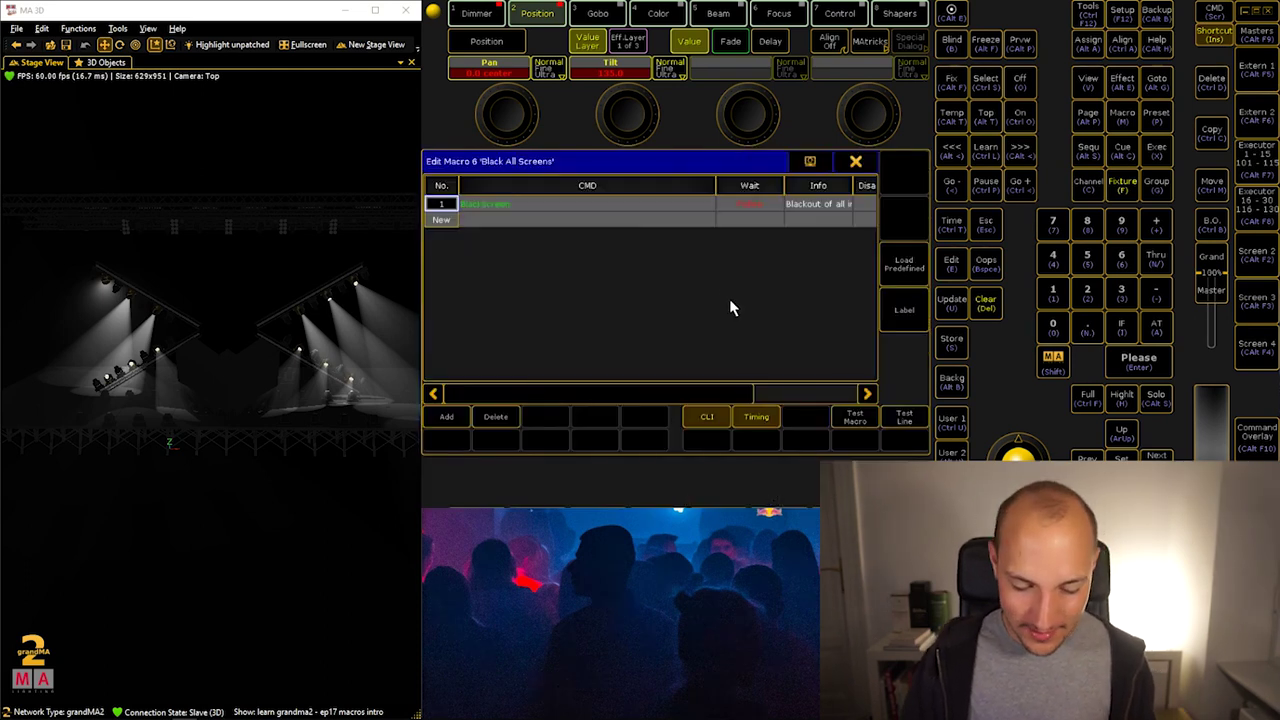
pyautogui.click(853, 163)
pyautogui.rightClick(797, 221)
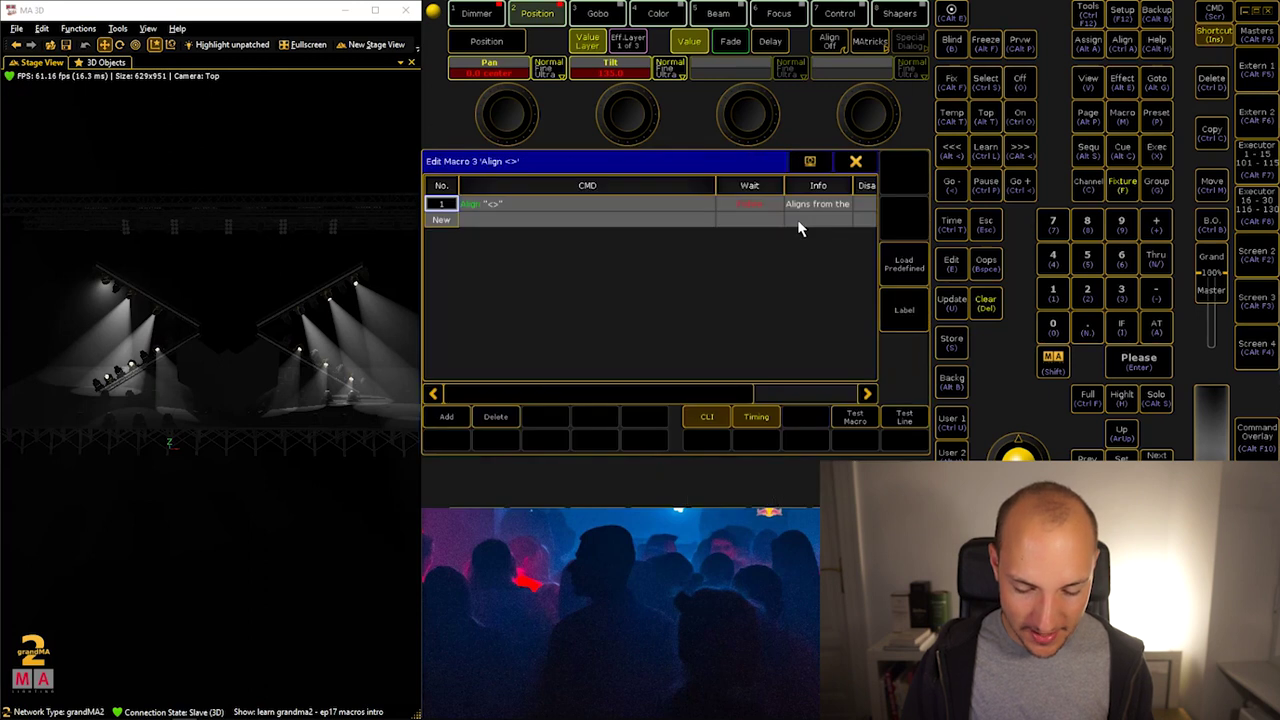
pyautogui.click(855, 161)
pyautogui.rightClick(796, 317)
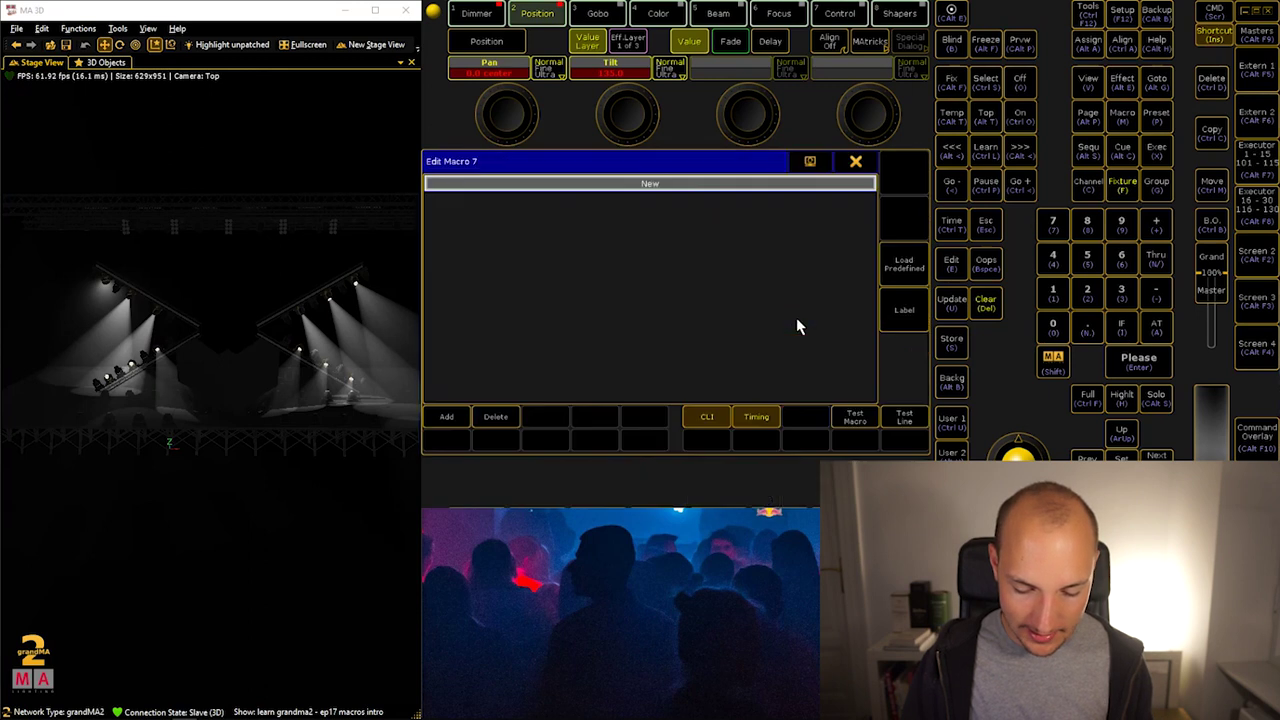
pyautogui.click(904, 264)
pyautogui.scroll(-6, 736, 300)
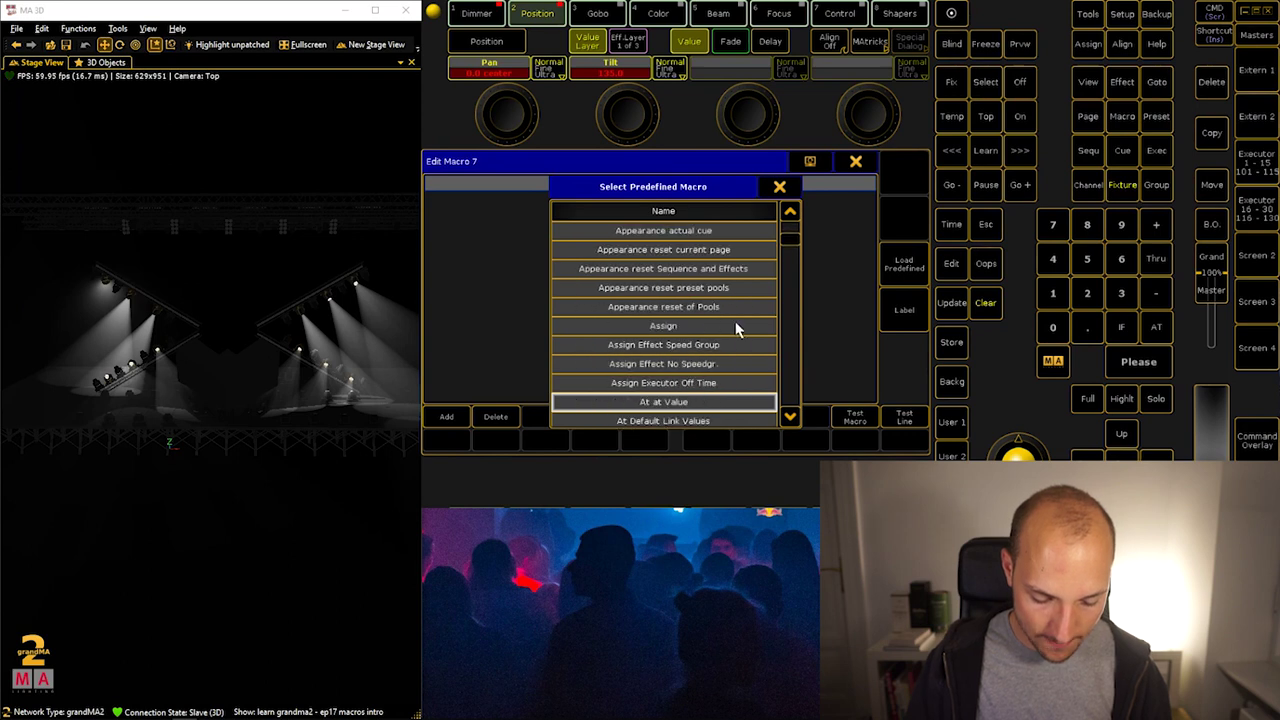
pyautogui.scroll(-17, 736, 329)
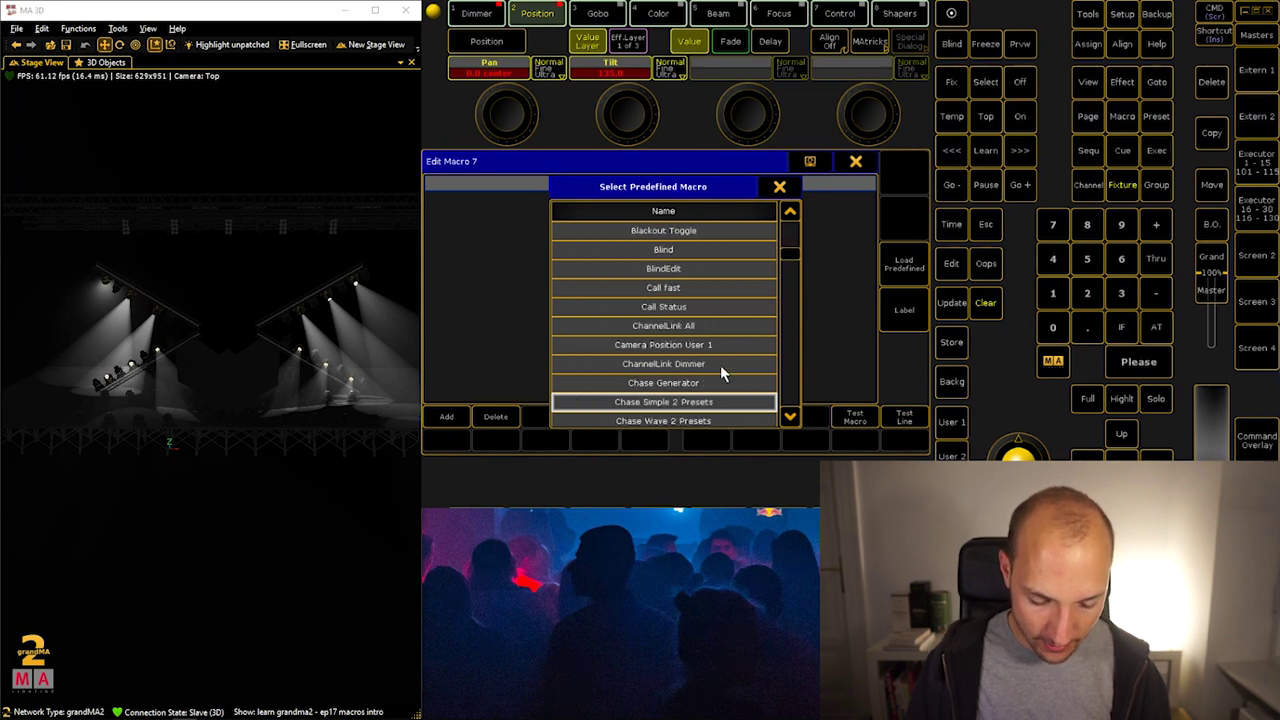
pyautogui.click(696, 385)
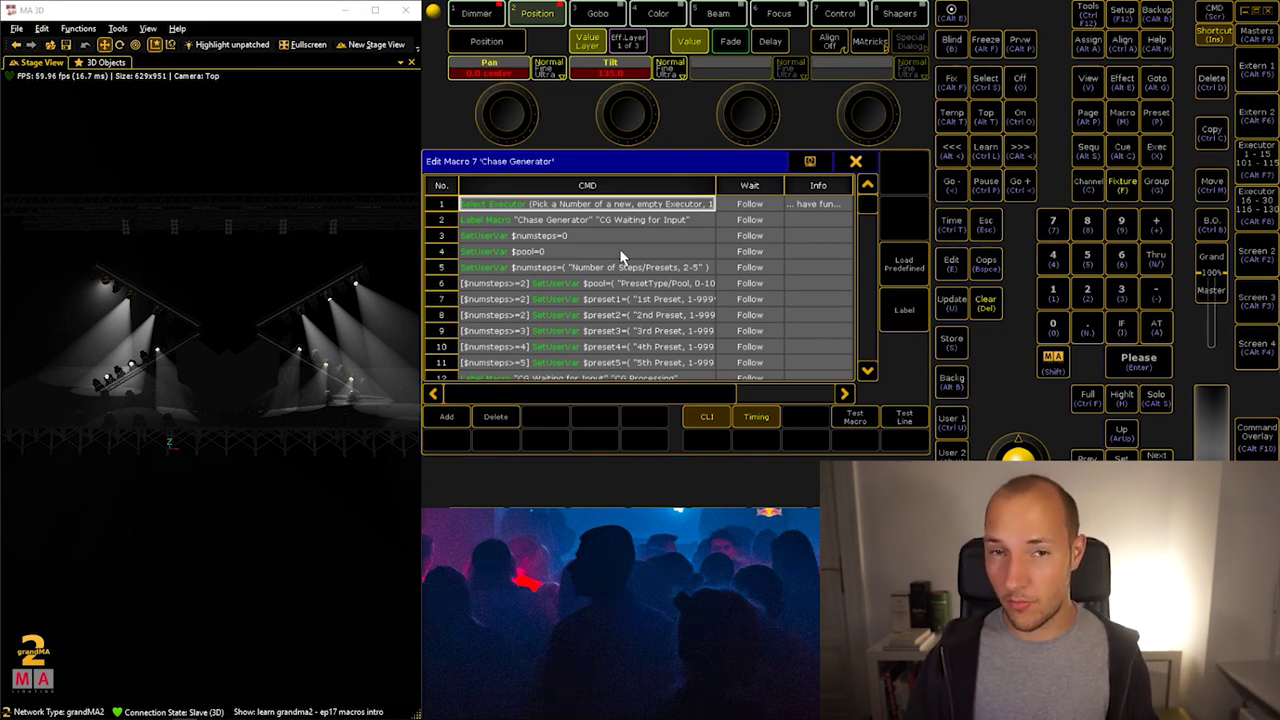
# Reassign executor 1.209 from sequence 22 'NEW LABEL' to sequence 18
pyautogui.click(870, 165)
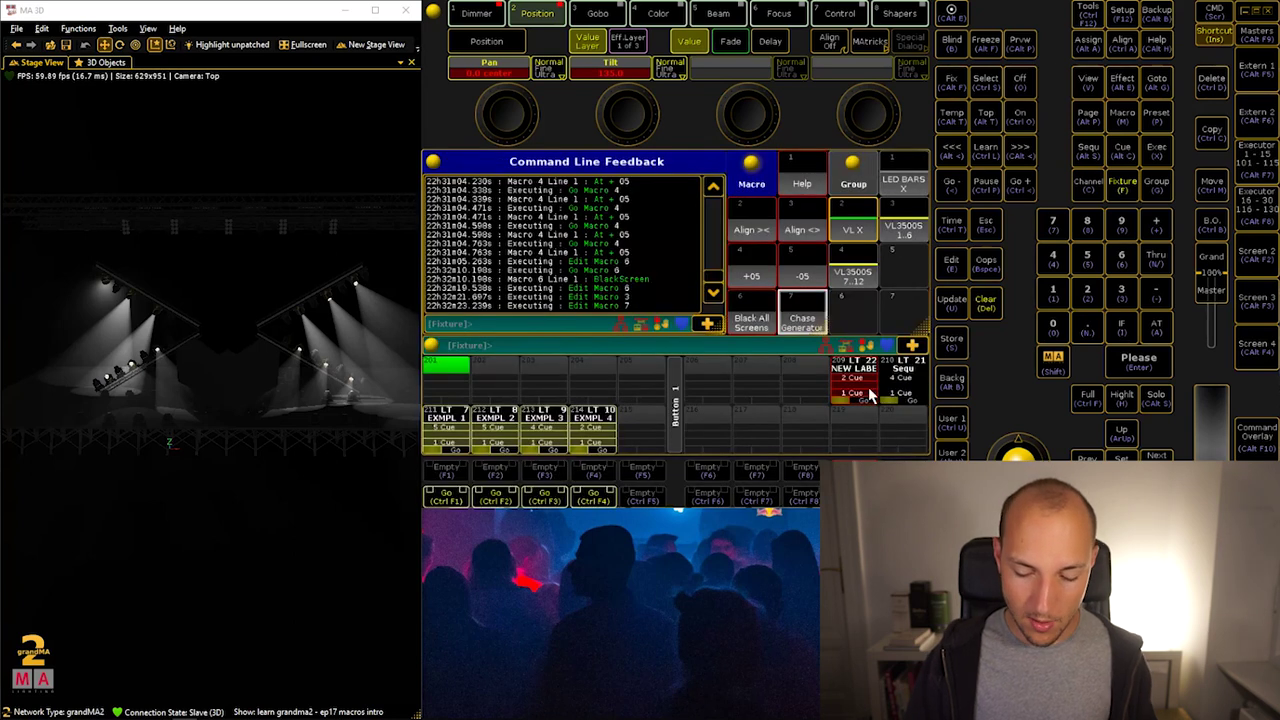
pyautogui.click(868, 392)
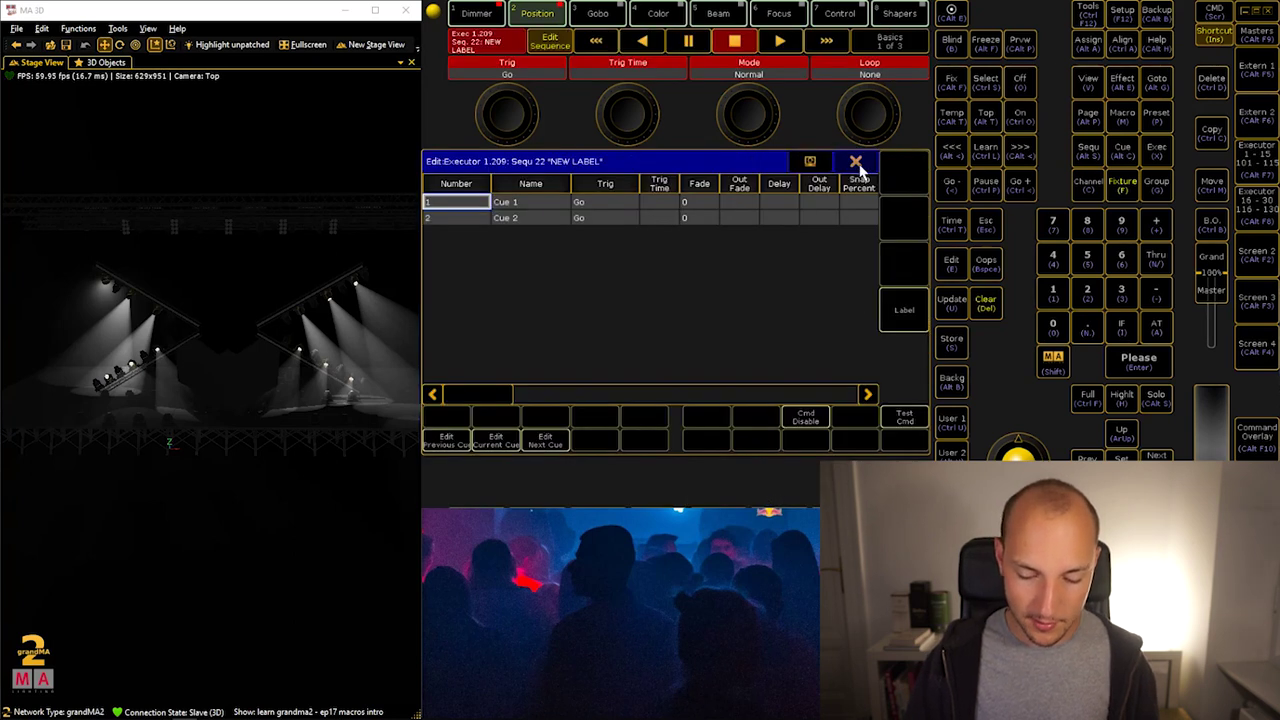
pyautogui.click(856, 162)
pyautogui.click(848, 375)
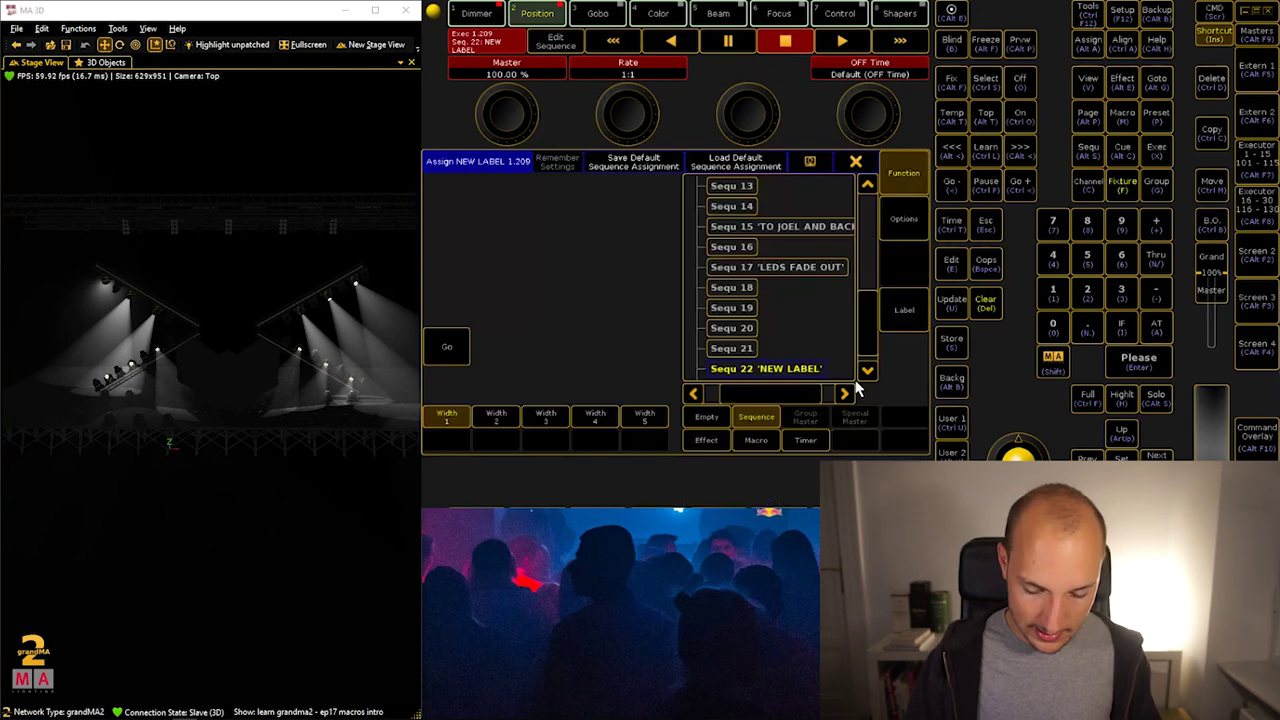
pyautogui.click(741, 289)
pyautogui.click(856, 163)
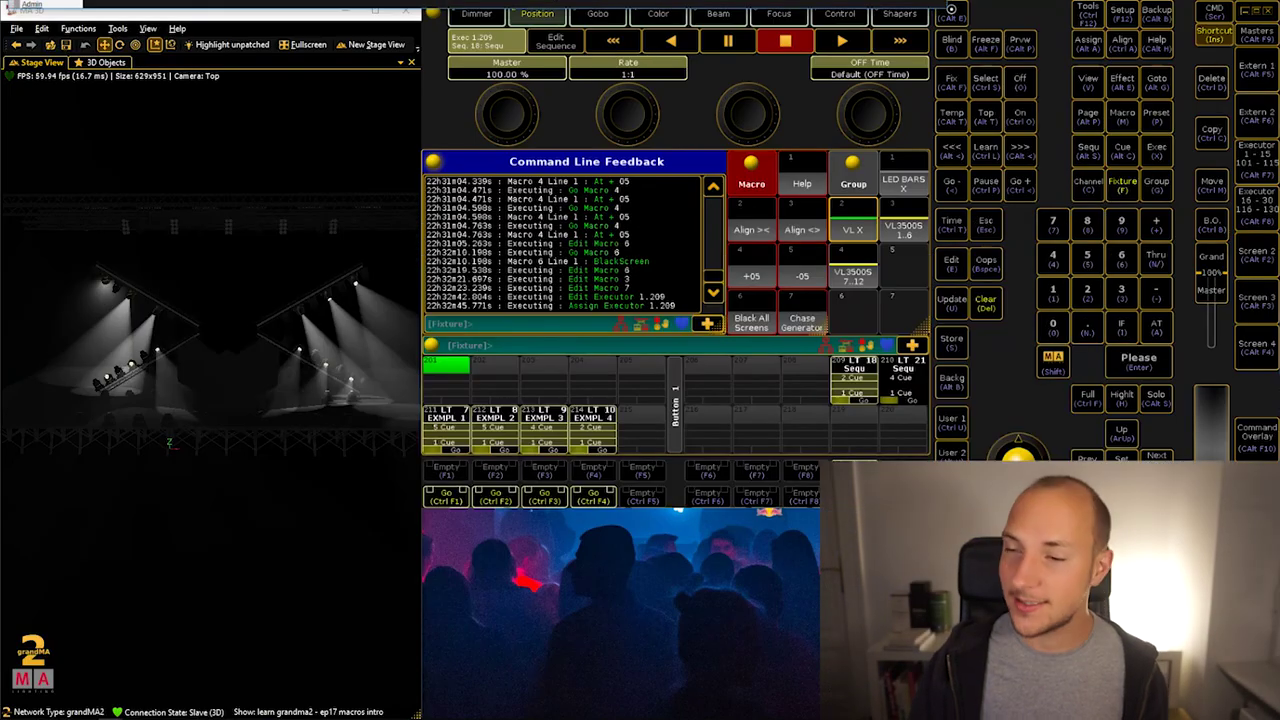
pyautogui.hotkey('alt', 'Tab')
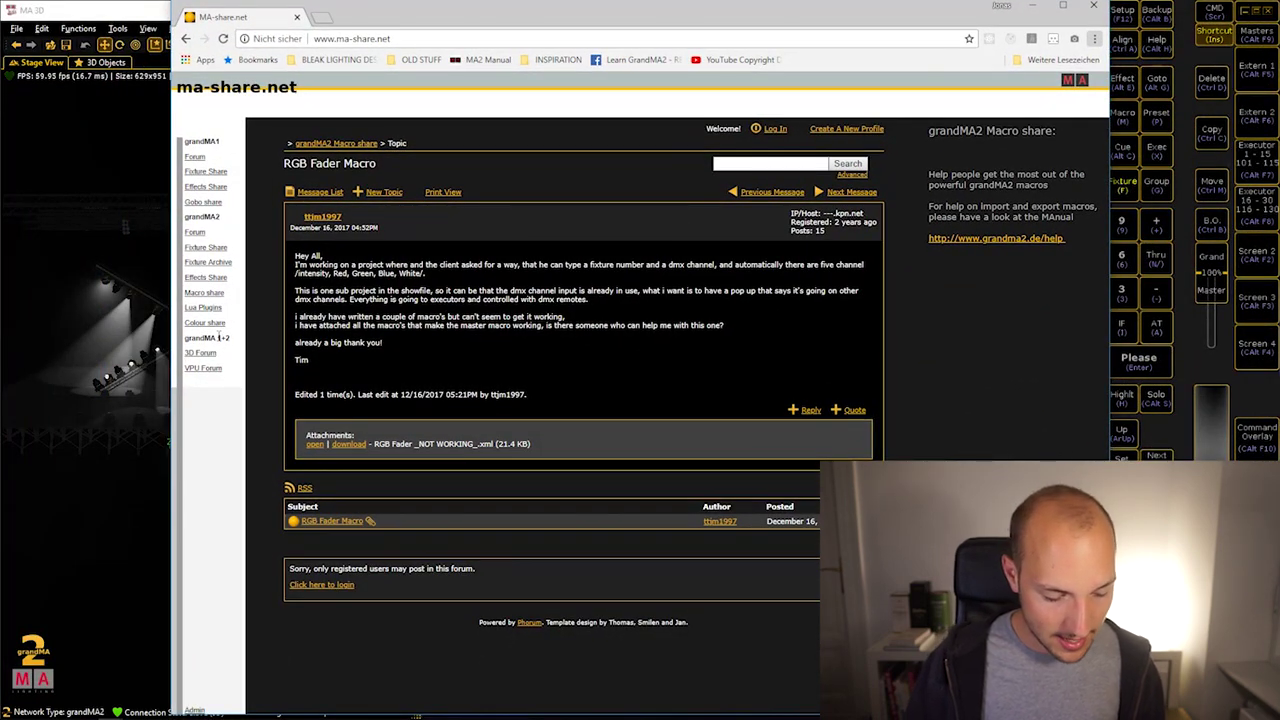
# Browse the ma-share.net grandMA2 Macro share topic list, page 1 of 13
pyautogui.click(205, 293)
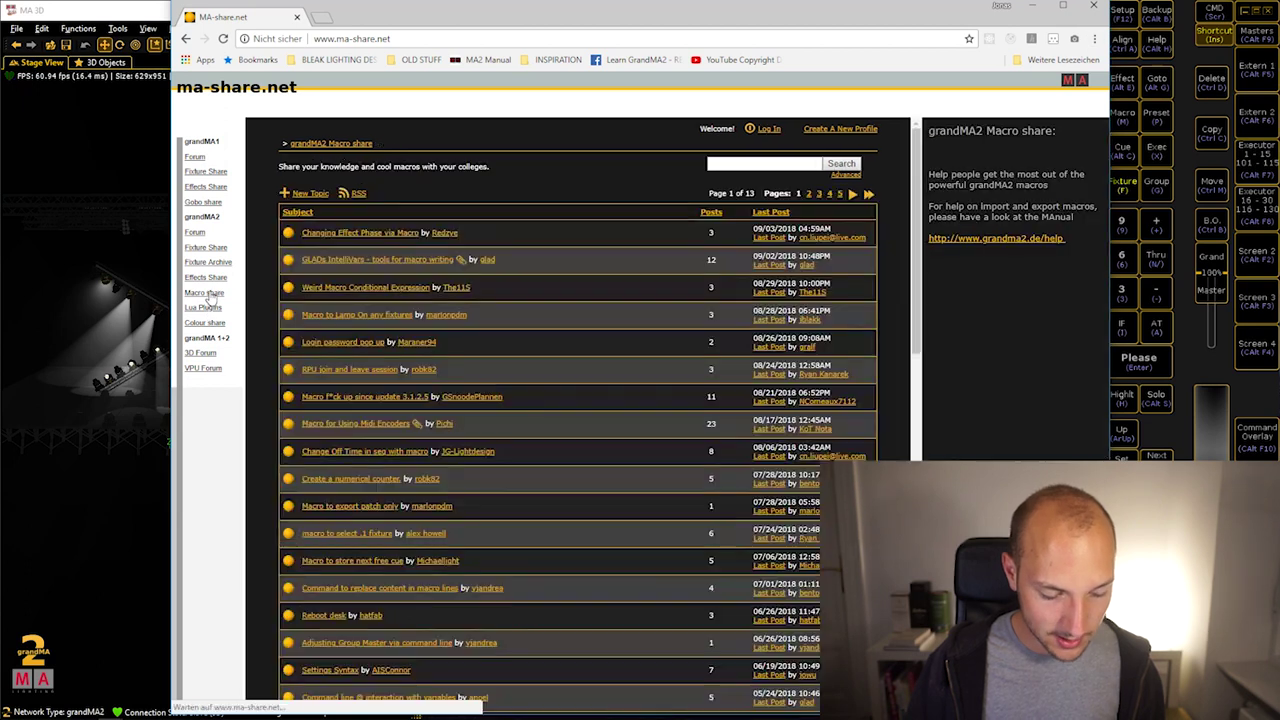
pyautogui.scroll(-3, 610, 355)
pyautogui.scroll(-6, 620, 355)
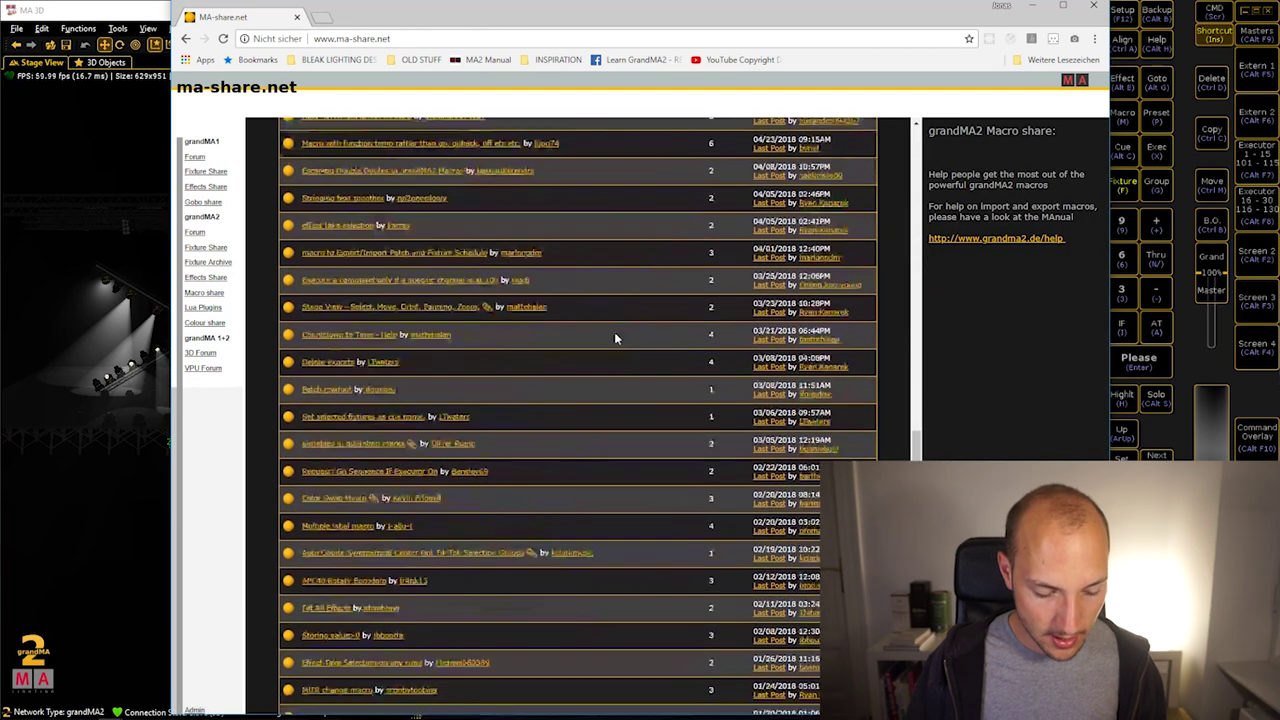
pyautogui.scroll(-3, 606, 337)
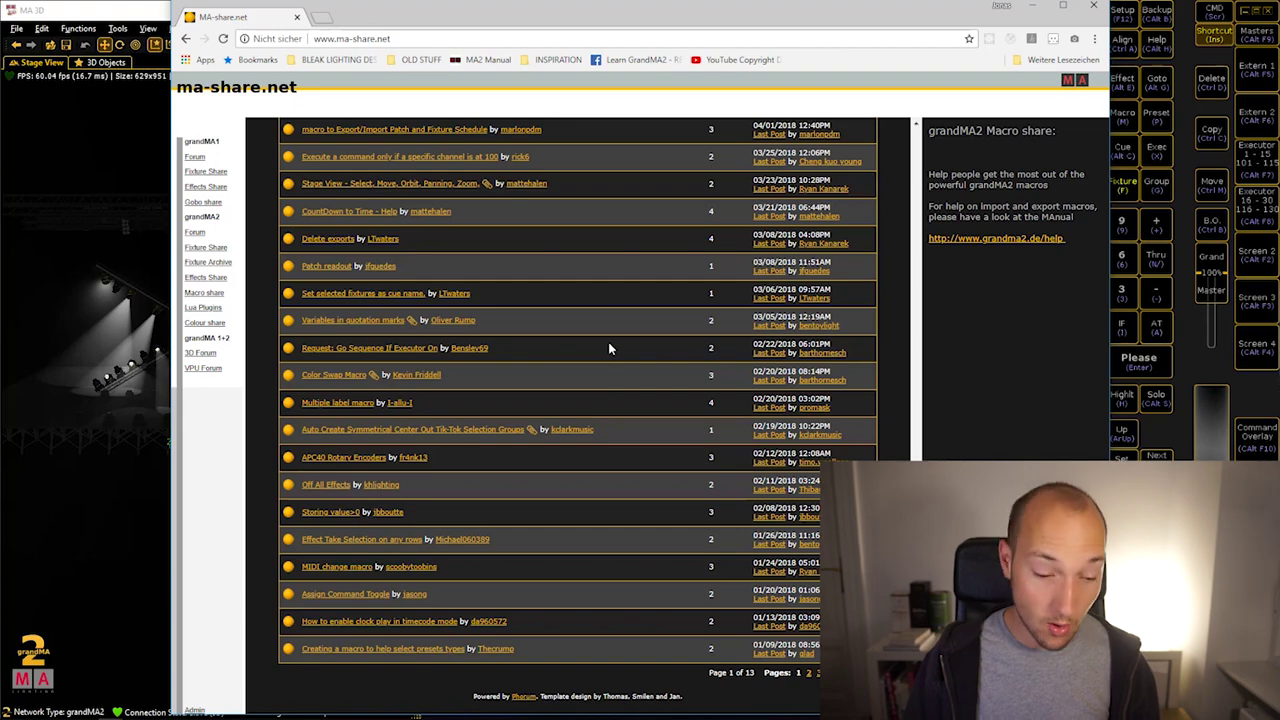
pyautogui.scroll(5, 608, 348)
# Close the ma-share.net tab to return to grandMA2 onPC's seven-macro pool
pyautogui.click(297, 18)
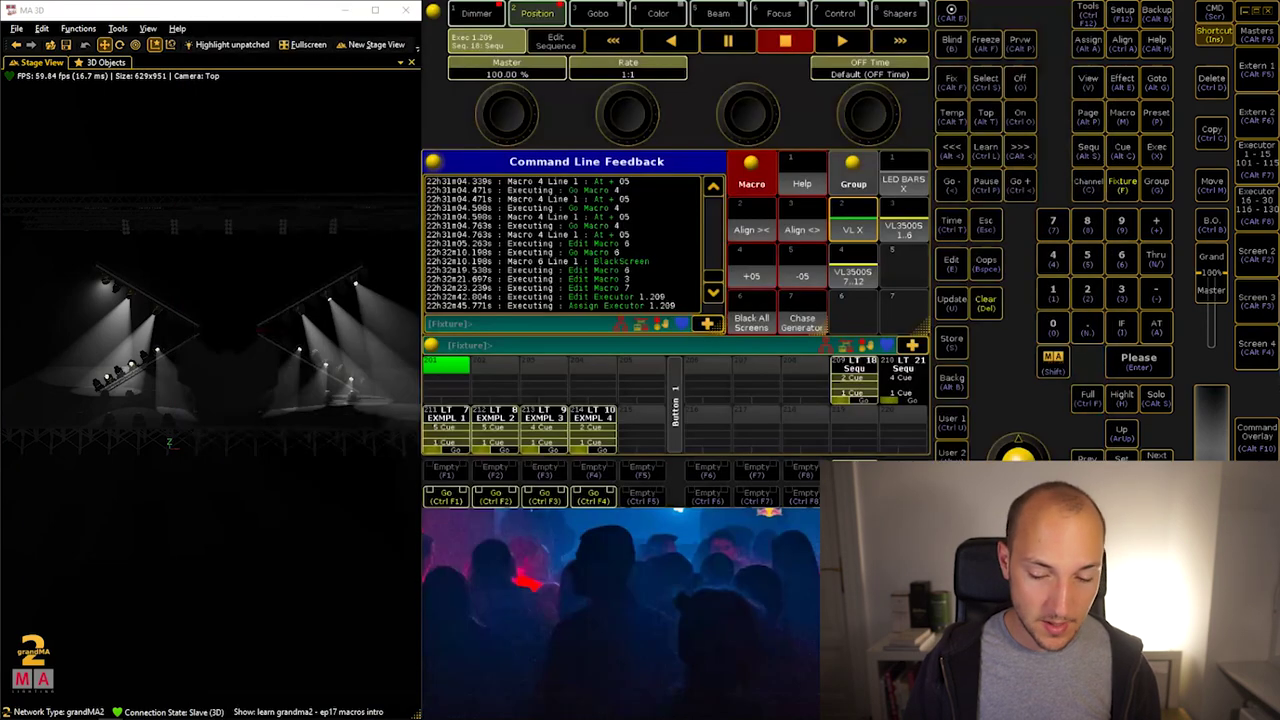